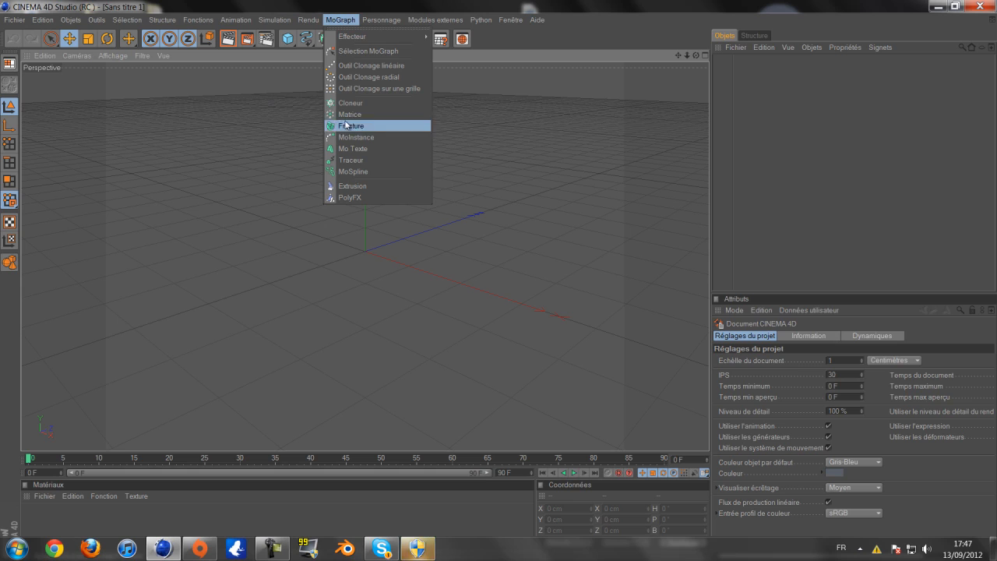
Step: Add a MoText object to the scene and set its text to "Cyborg"
left_click(379, 149)
left_click_drag(763, 398, 699, 396)
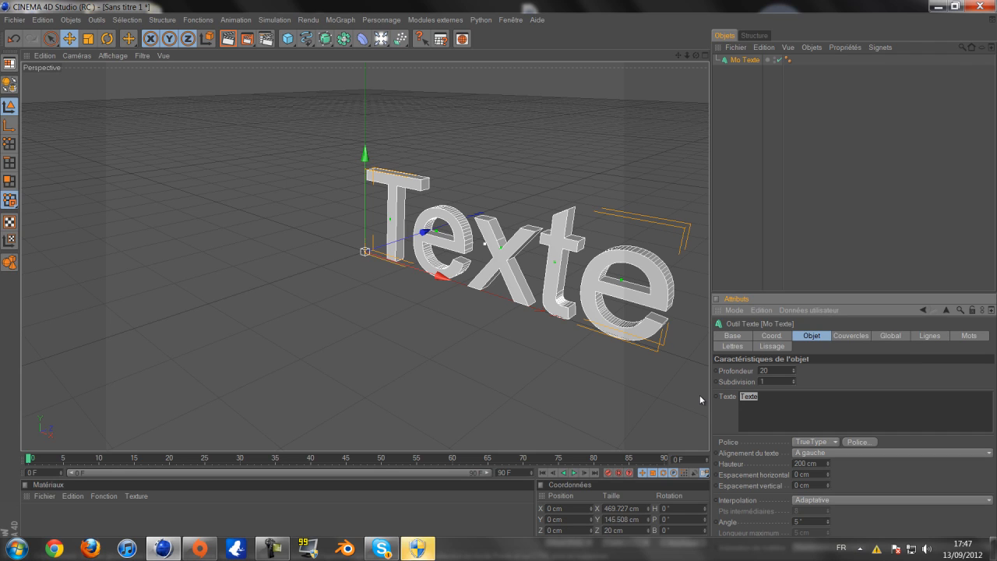
type("Cyborg")
left_click(661, 392)
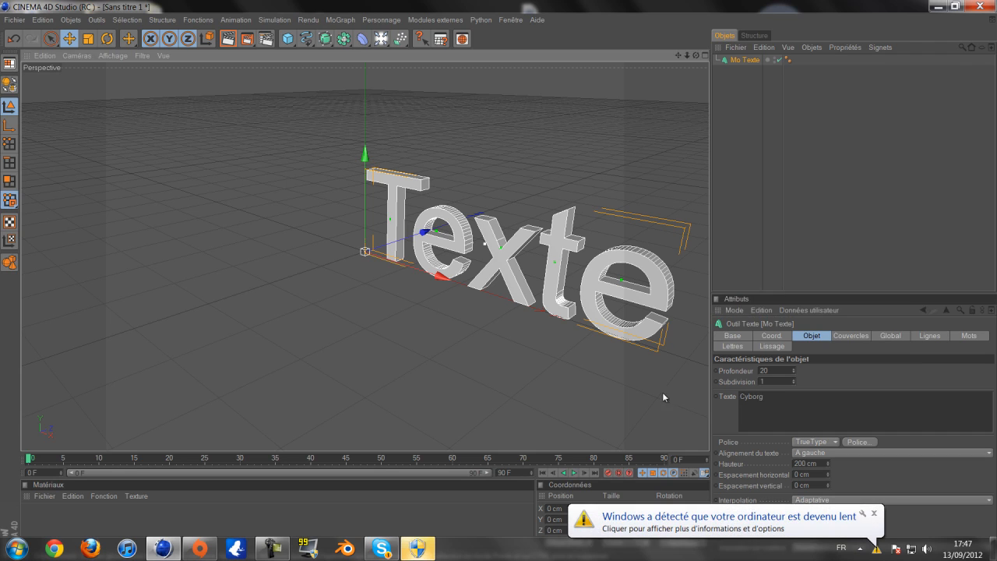
scroll(607, 291, "down", 2)
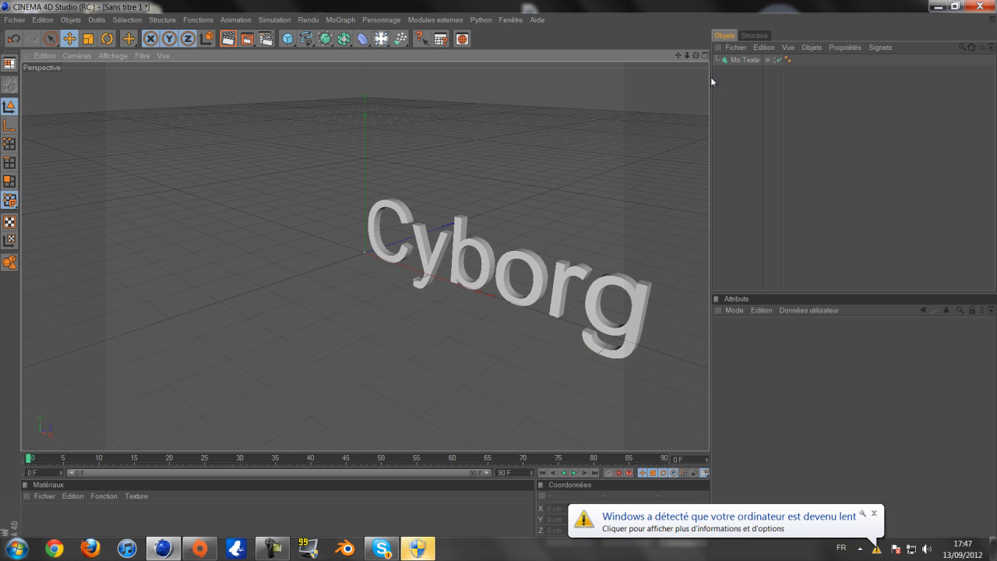
Step: Examine the Cyborg text in the perspective view from nearly straight on and slightly above
left_click_drag(678, 55, 506, 284)
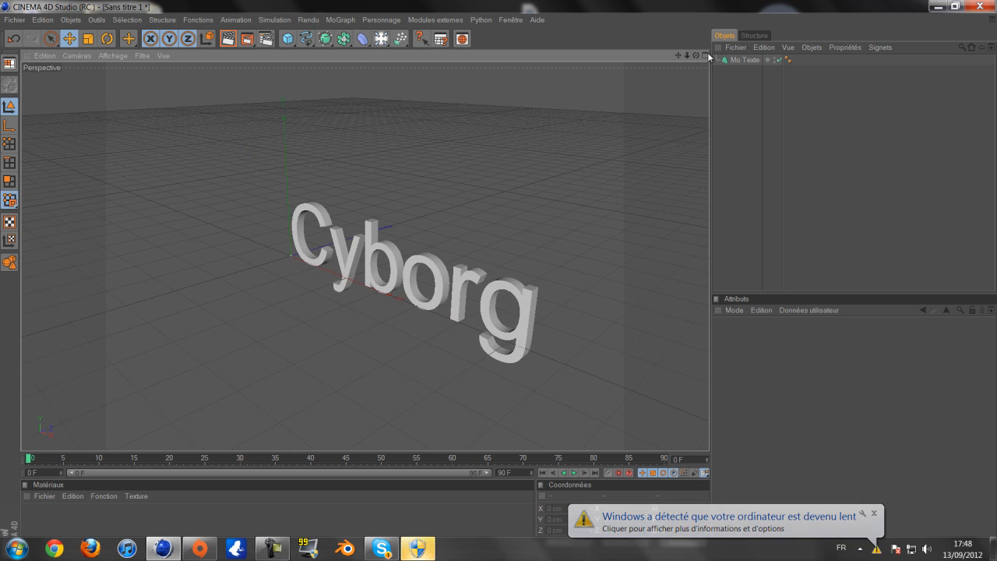
left_click_drag(695, 55, 498, 282)
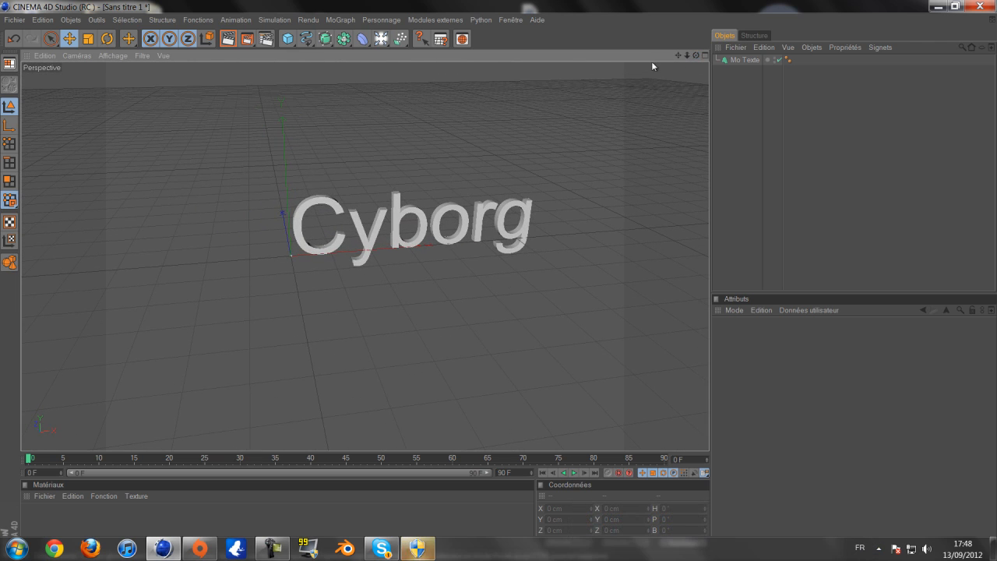
left_click_drag(678, 56, 646, 83)
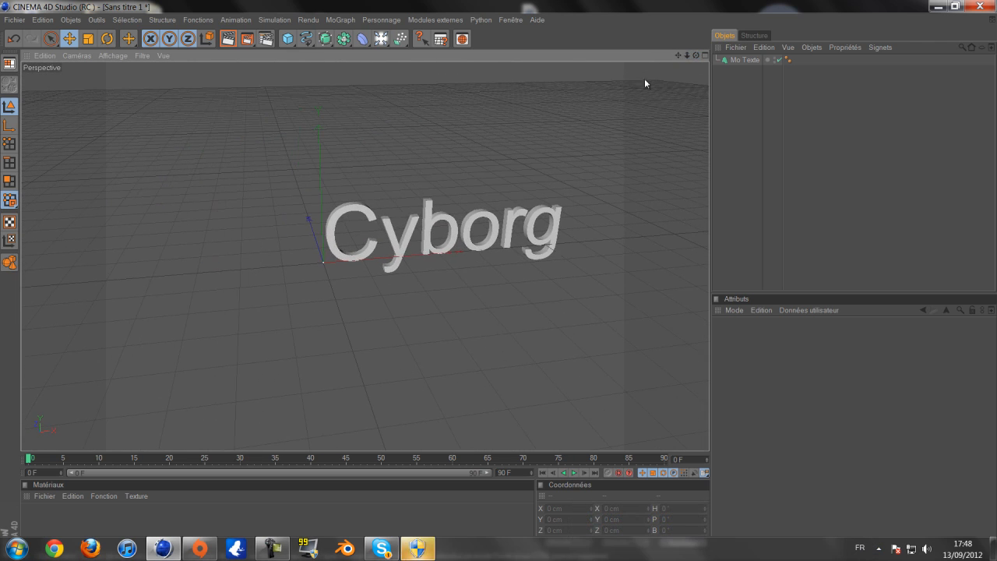
left_click_drag(696, 56, 502, 284)
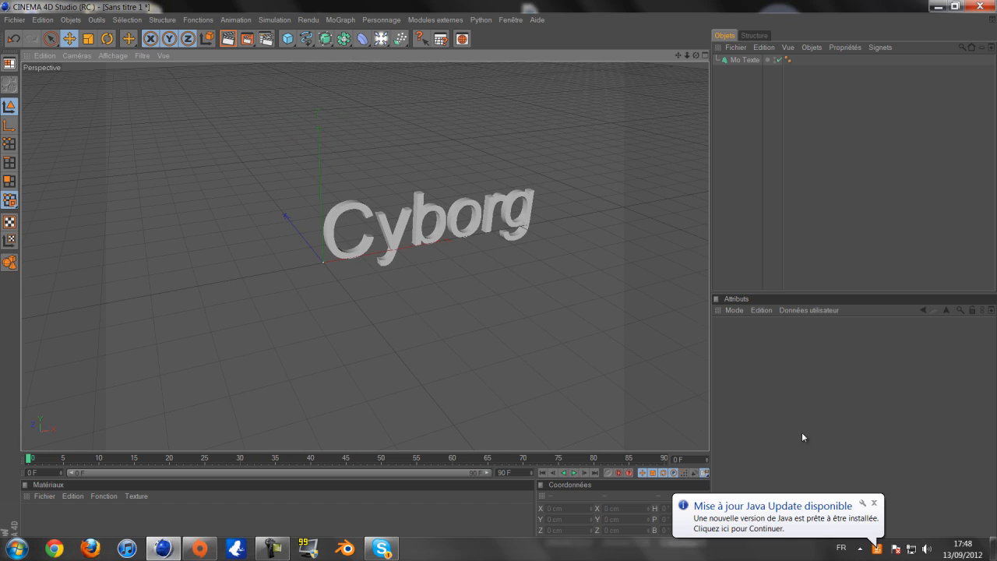
left_click(874, 503)
middle_click(475, 292)
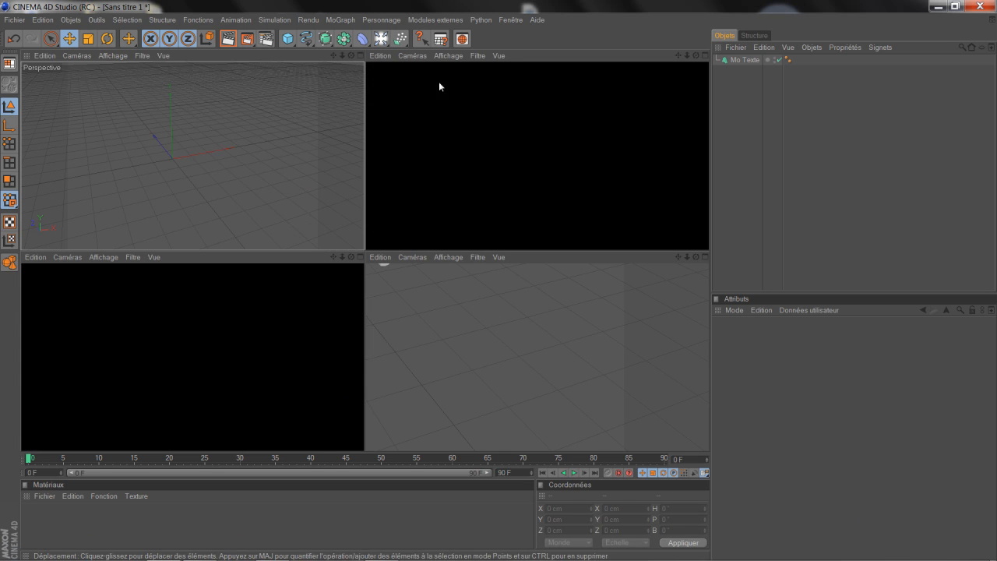
left_click(359, 55)
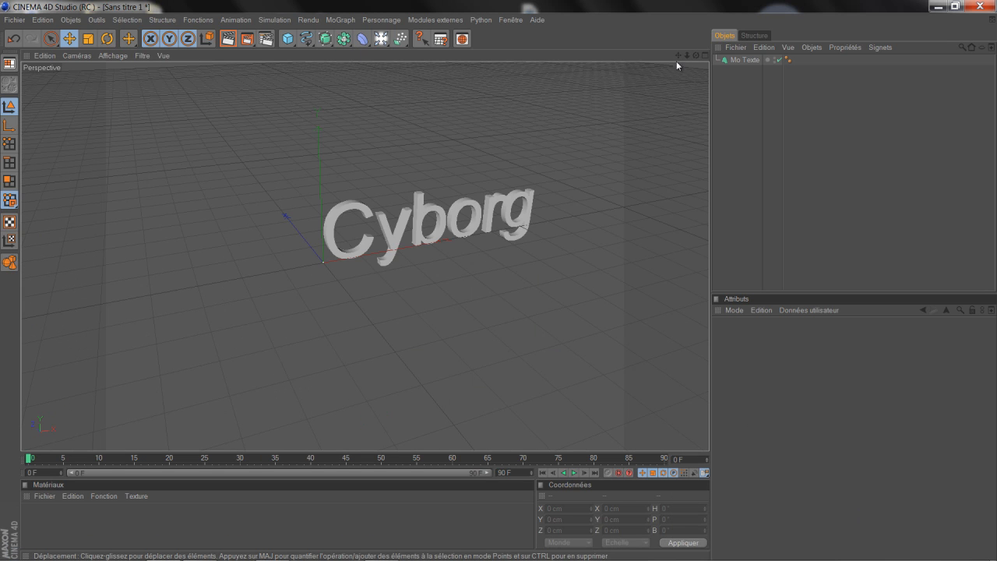
left_click_drag(677, 55, 656, 87)
mouse_move(695, 56)
left_mouse_down()
mouse_move(497, 279)
mouse_move(696, 56)
left_mouse_up()
Step: Add a floor (Sol) and move it beneath the text to about X 76 cm, Y -46 cm
left_click(381, 38)
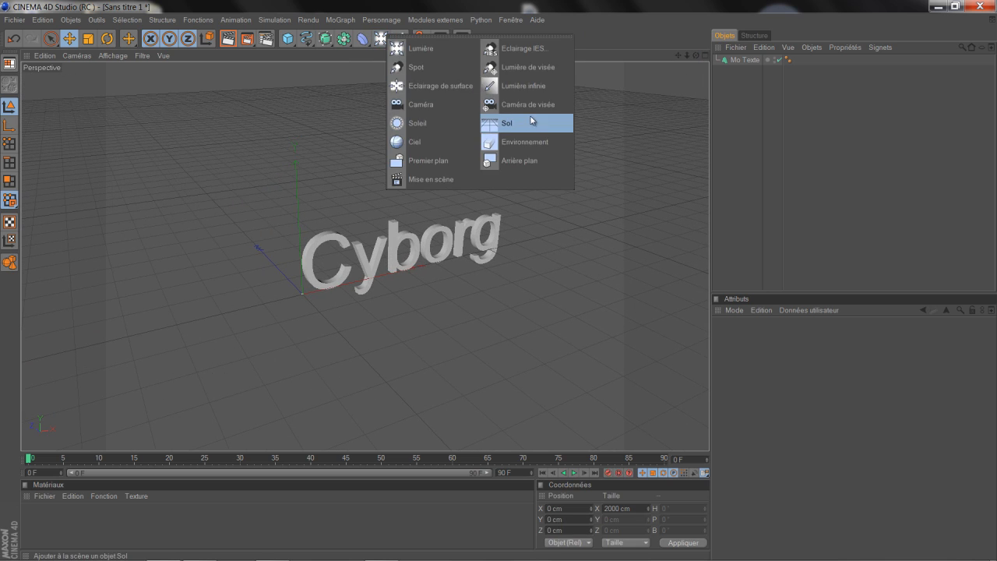
left_click(520, 123)
left_click_drag(359, 285, 386, 277)
left_click_drag(327, 204, 327, 210)
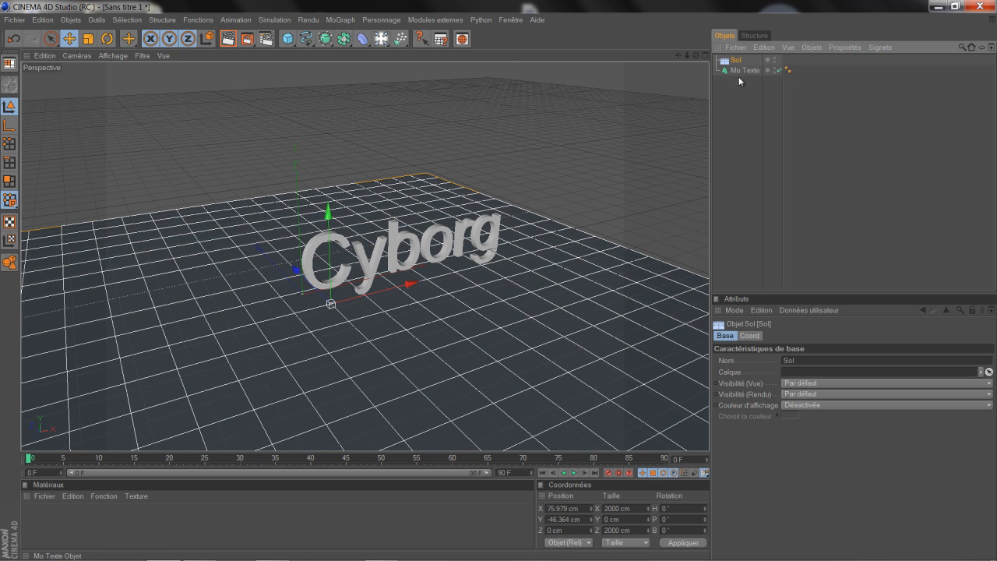
Step: Add a camera to the scene and make five copies of it
left_click(381, 39)
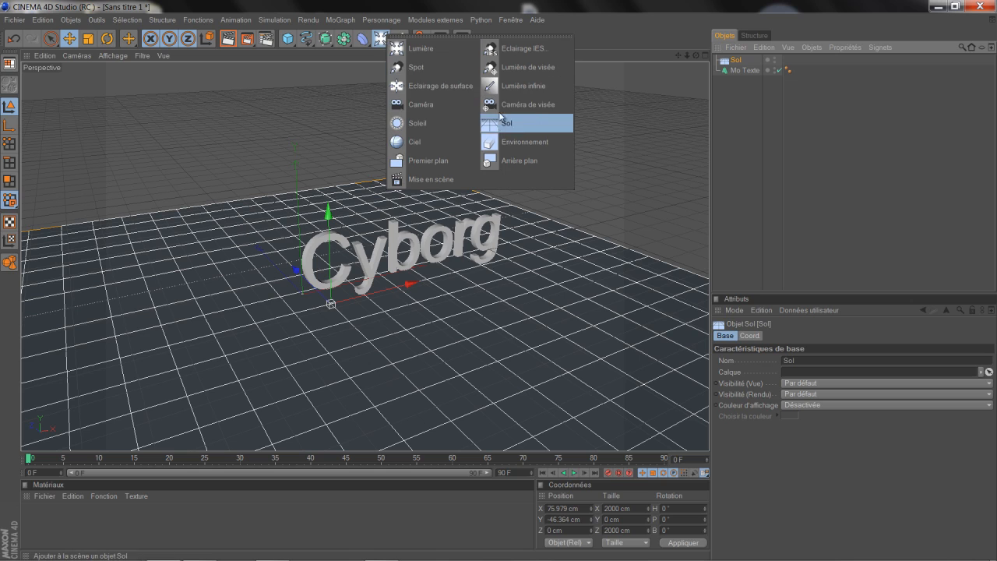
left_click(425, 105)
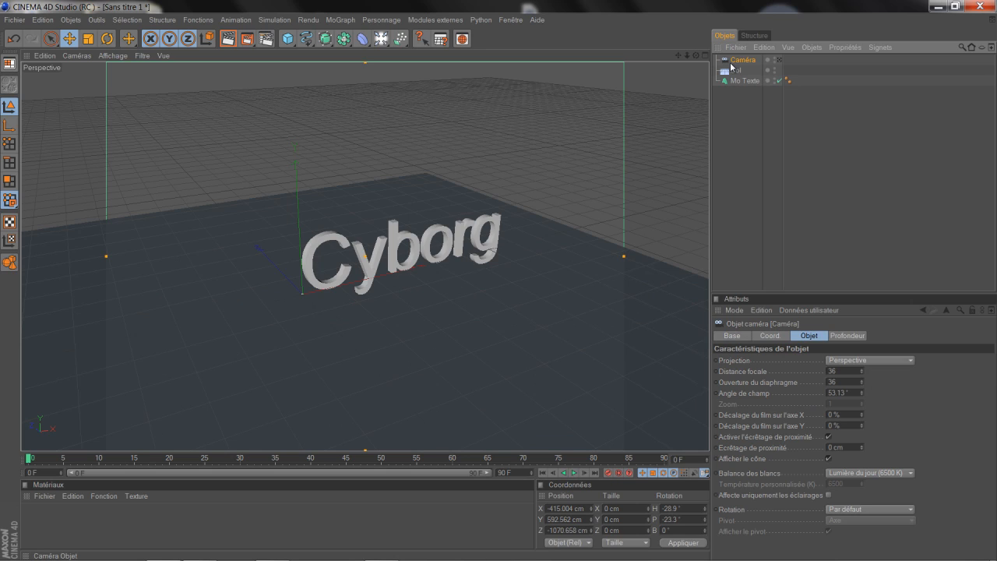
key("ctrl+v")
key("ctrl+v")
key("ctrl+v")
key("ctrl+v")
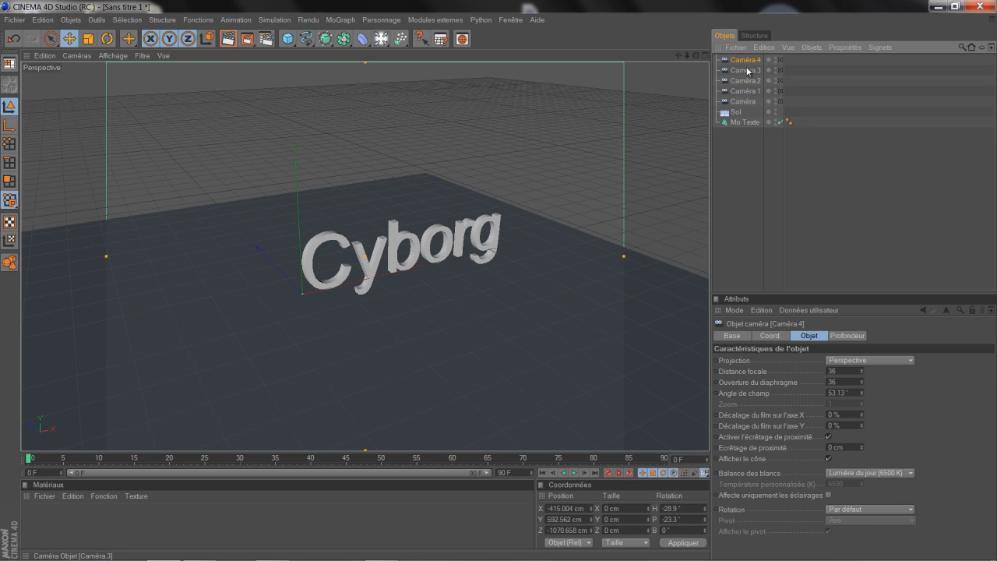
key("ctrl+v")
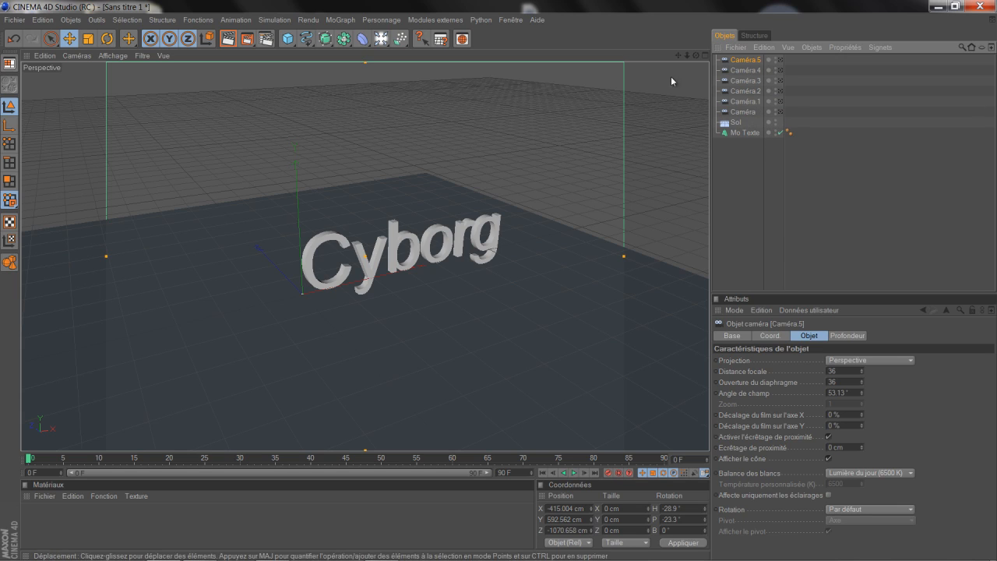
Step: Look through the original camera and move it to about X -388, Y 567, Z -992 cm
mouse_move(697, 57)
left_mouse_down()
mouse_move(498, 279)
mouse_move(704, 63)
left_mouse_up()
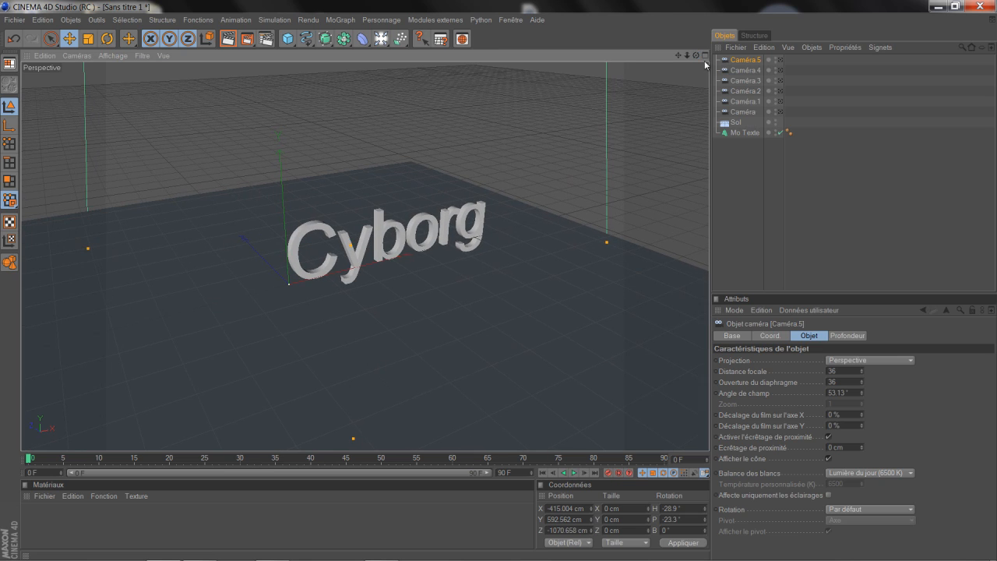
left_click(746, 113)
left_click(780, 113)
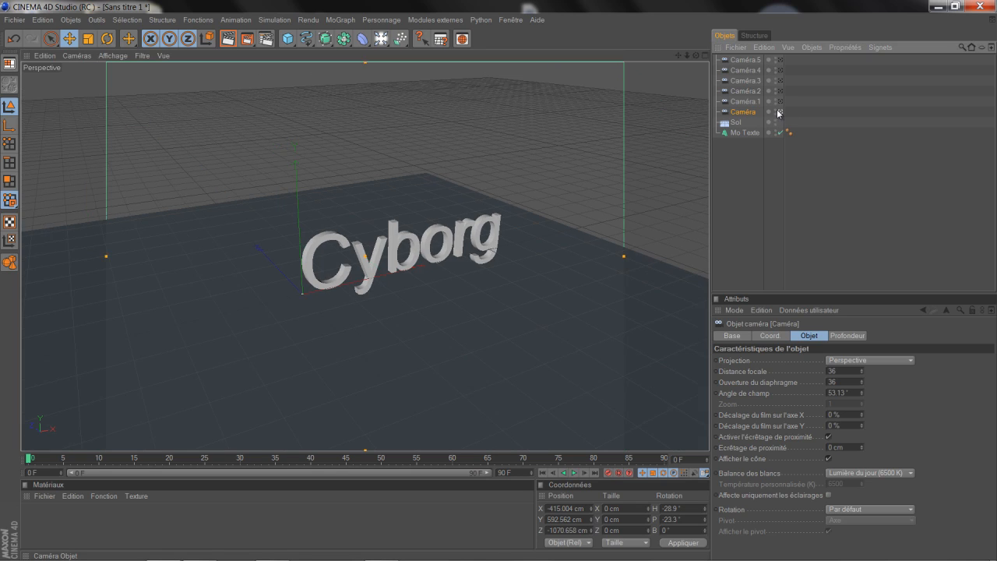
left_click_drag(678, 56, 488, 281)
scroll(625, 124, "down", 3)
scroll(626, 124, "up", 1)
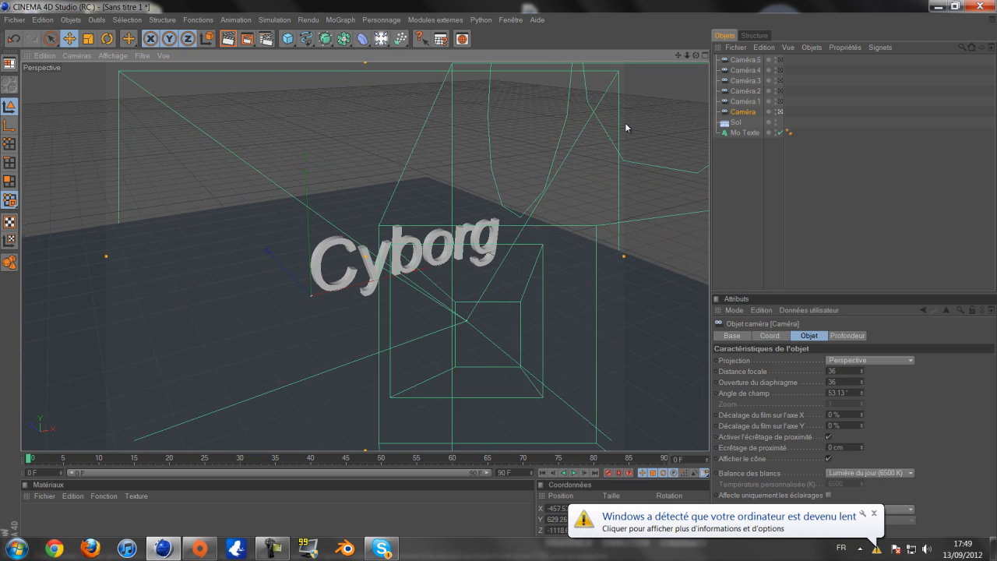
scroll(625, 124, "up", 2)
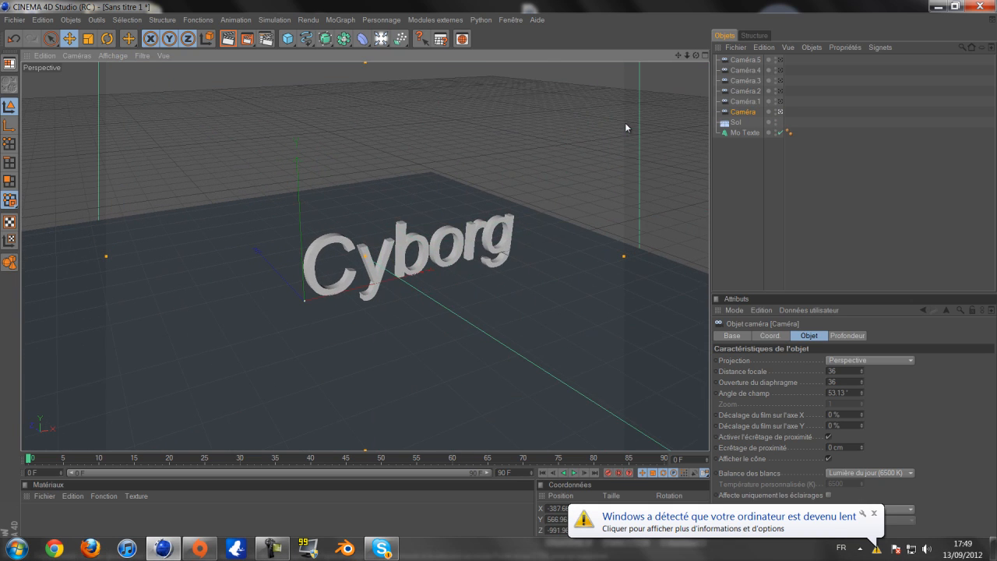
Step: Set the render output to the HDV/HDTV 720 29.97 preset and close the render settings
left_click(270, 39)
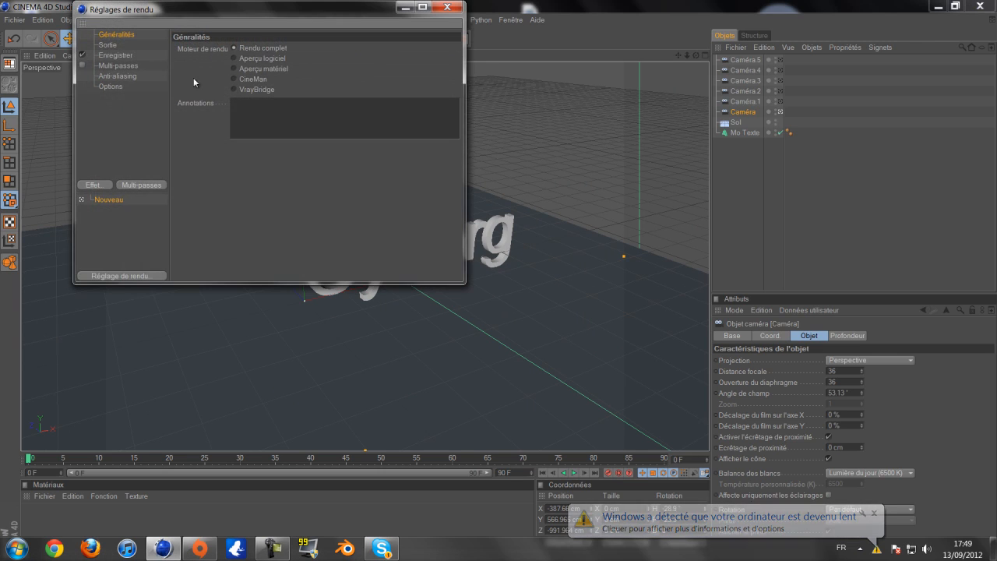
left_click(120, 56)
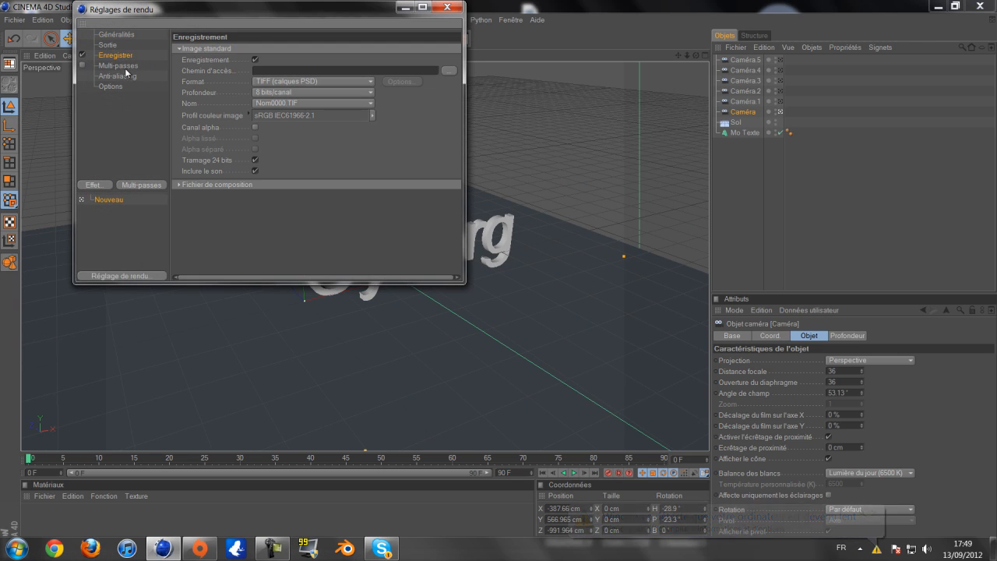
left_click(117, 35)
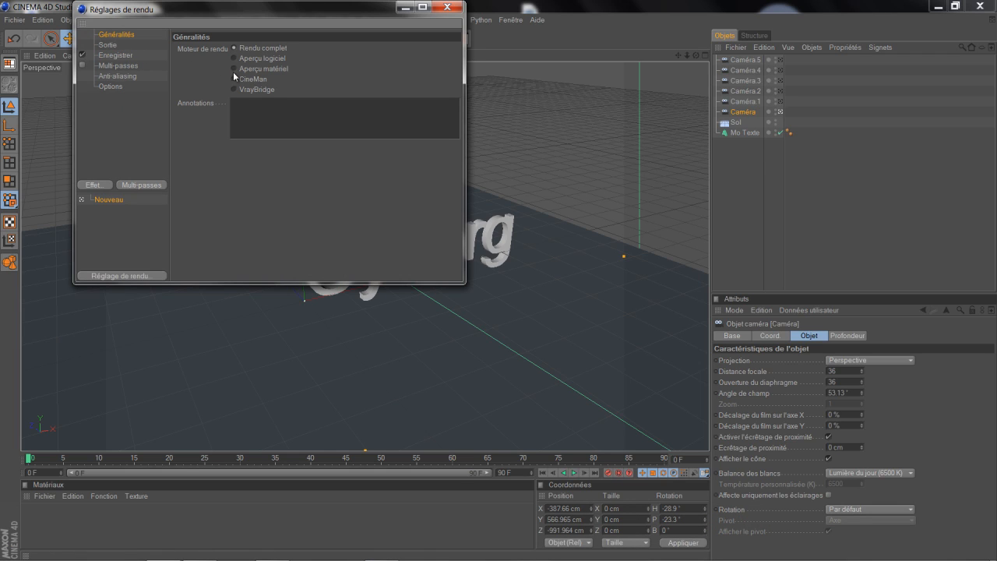
left_click(109, 45)
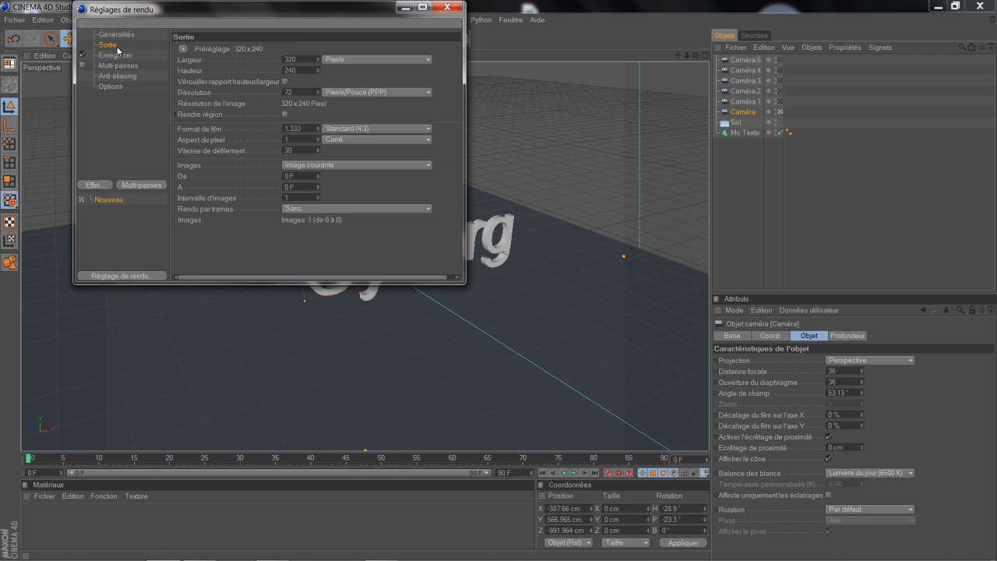
left_click(182, 48)
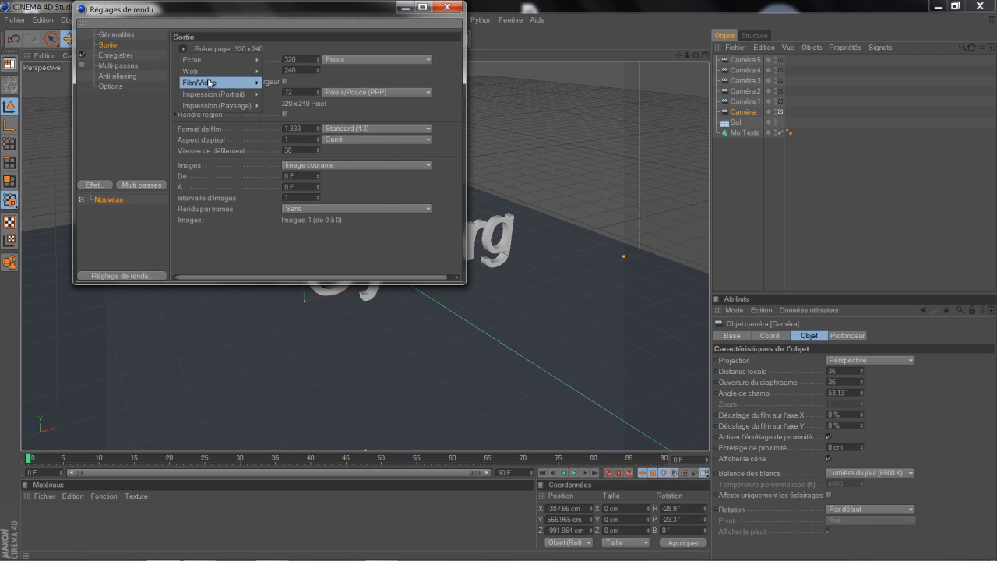
mouse_move(217, 85)
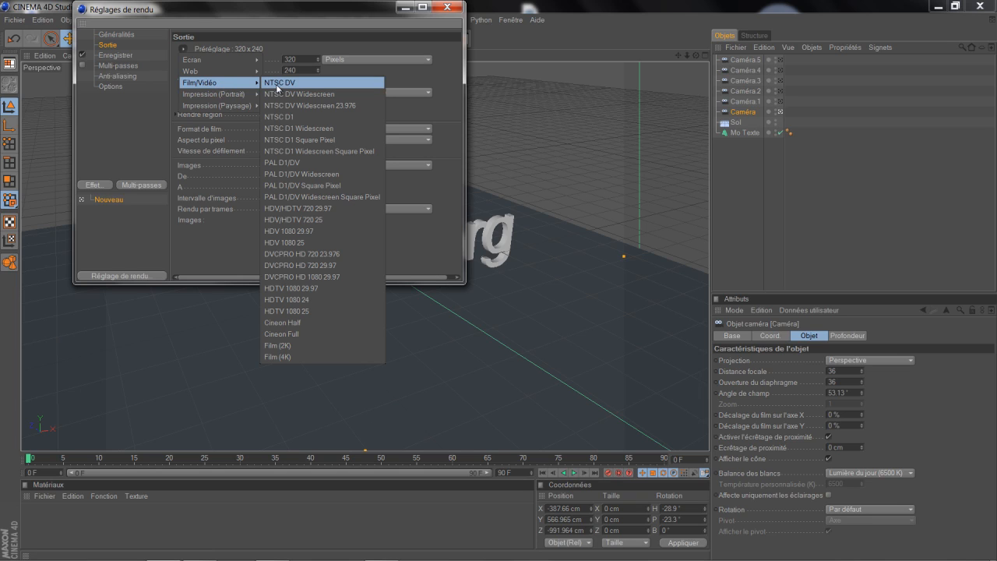
left_click(333, 209)
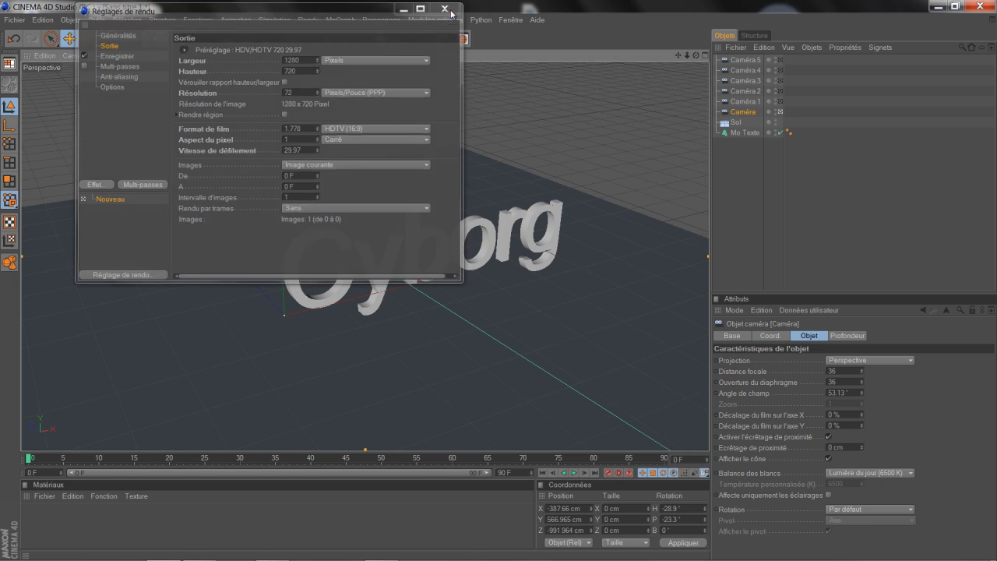
left_click(447, 7)
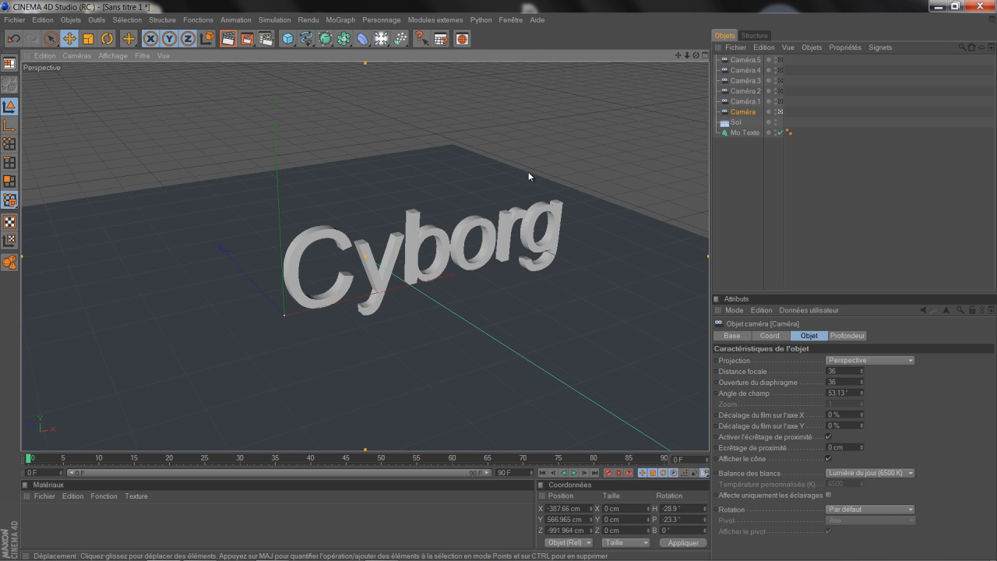
Step: Place the active camera at about X -684, Y 480, Z -825 cm with heading -44.8° and record a keyframe at frame 0
mouse_move(696, 55)
left_mouse_down()
mouse_move(497, 281)
mouse_move(677, 55)
left_mouse_up()
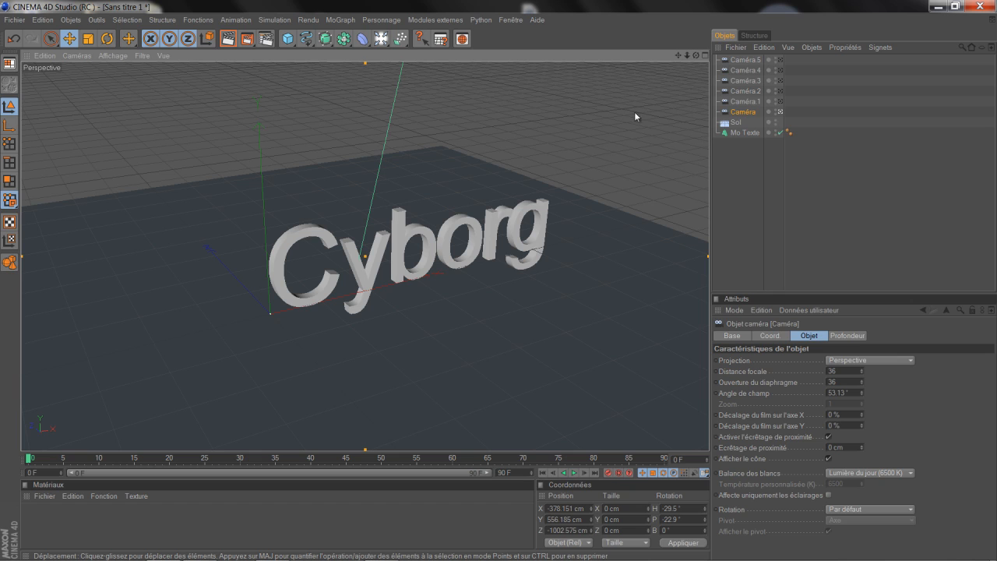
left_click_drag(679, 55, 499, 280)
left_click_drag(679, 55, 498, 279)
left_click_drag(695, 56, 498, 279)
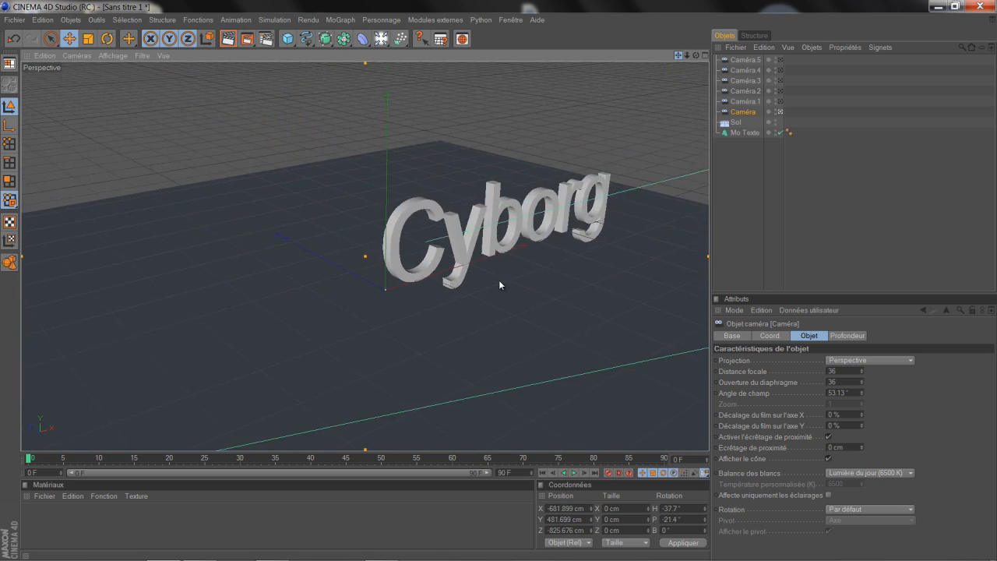
left_click_drag(690, 56, 502, 280)
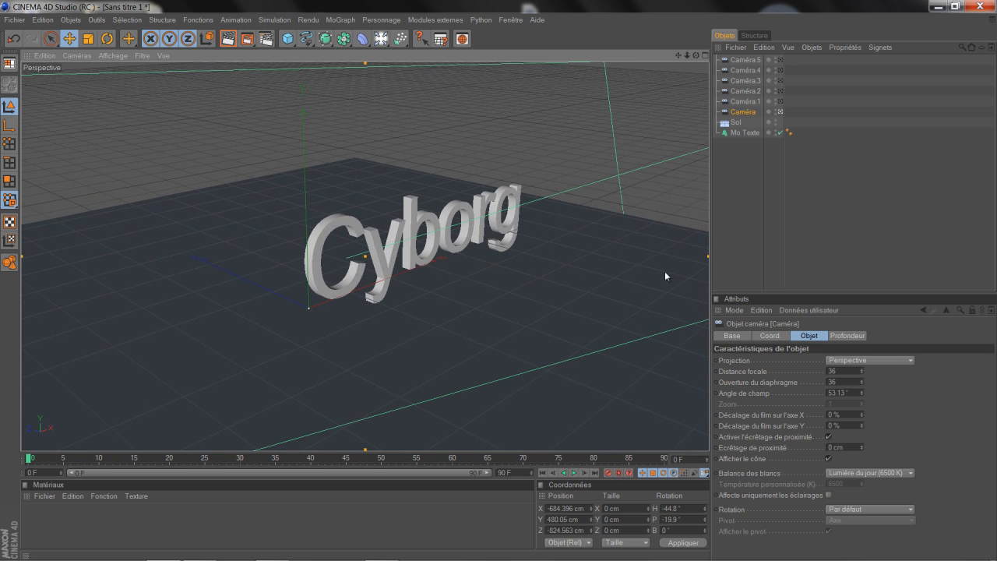
left_click(607, 474)
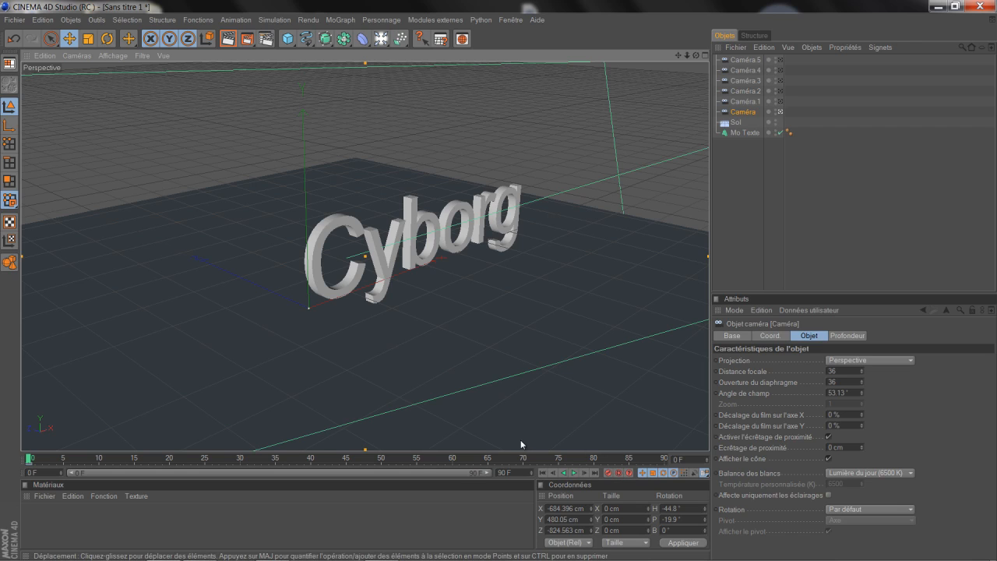
Step: At frame 50, move the camera to about X -526, Y 484, Z -979 cm, record a keyframe, and check the motion at frame 35
left_click(382, 461)
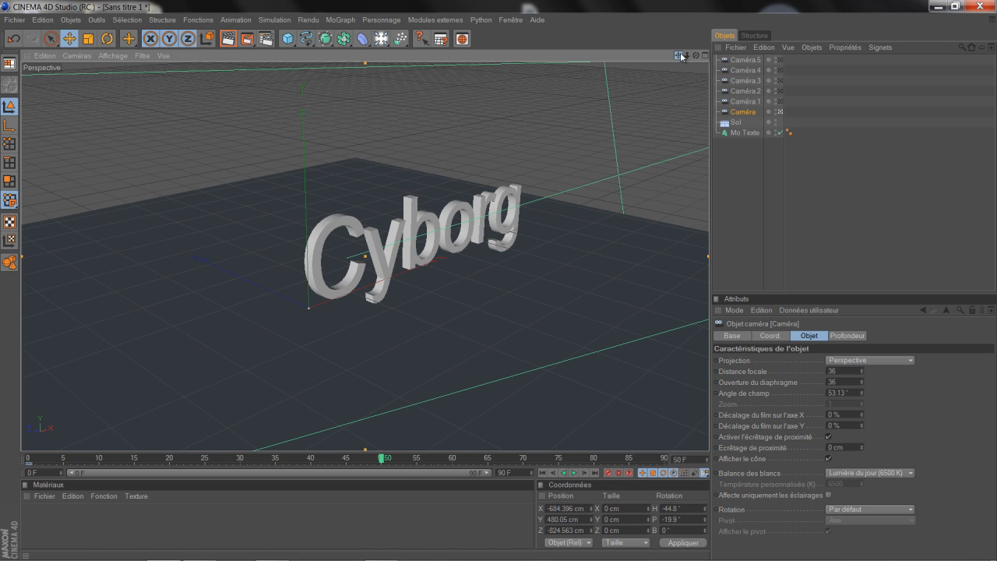
left_click_drag(680, 55, 497, 280)
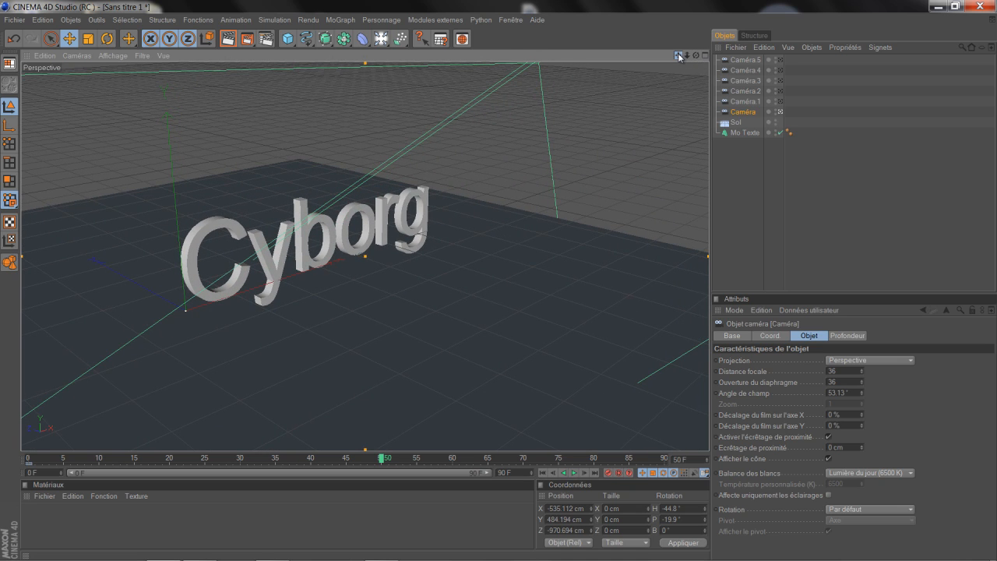
left_click_drag(680, 56, 503, 284)
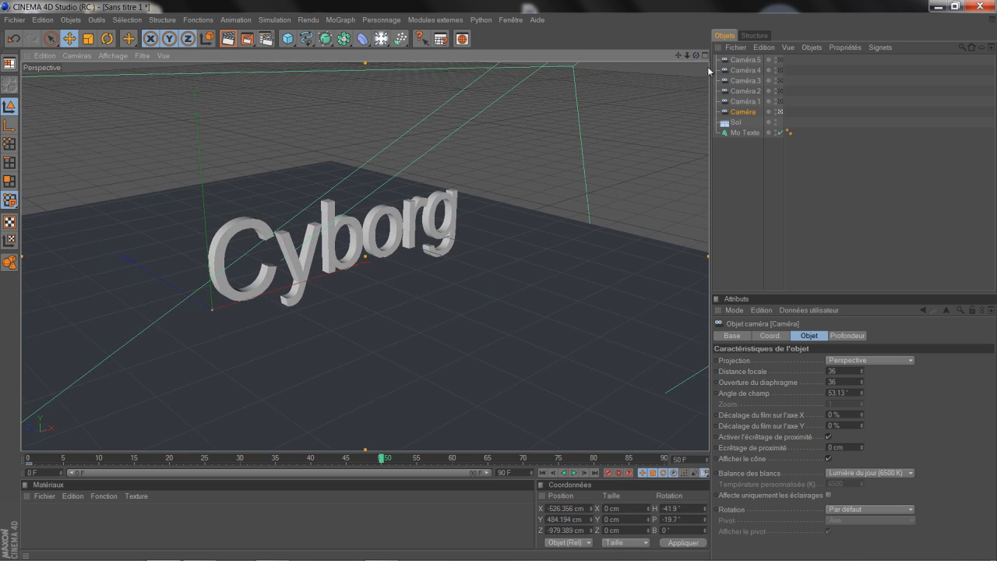
left_click(612, 475)
left_click(274, 460)
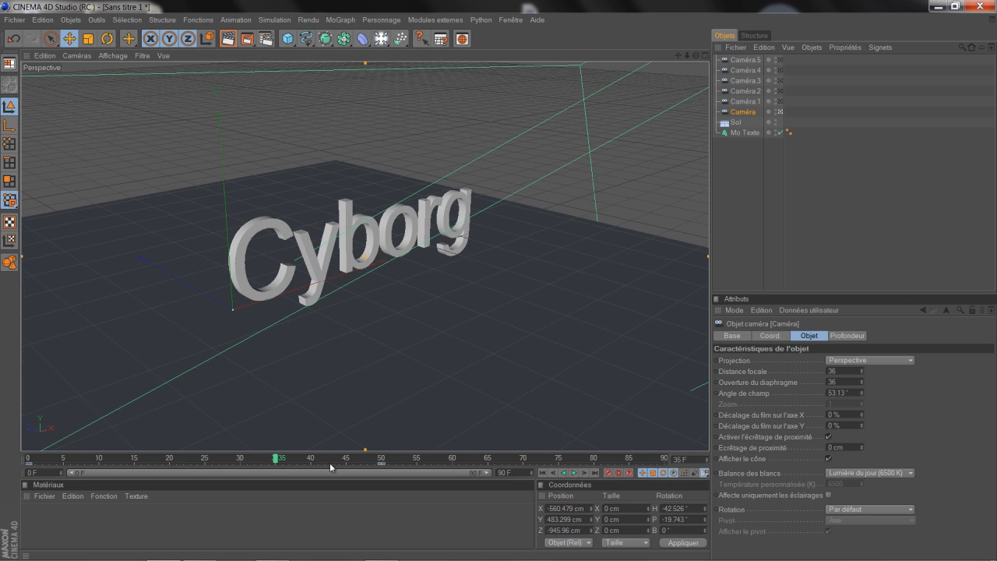
Step: Look through Caméra.1 and record a keyframe at frame 35 with it at about X 496, Y 696, Z -1219 cm, heading -2.2°
left_click(755, 102)
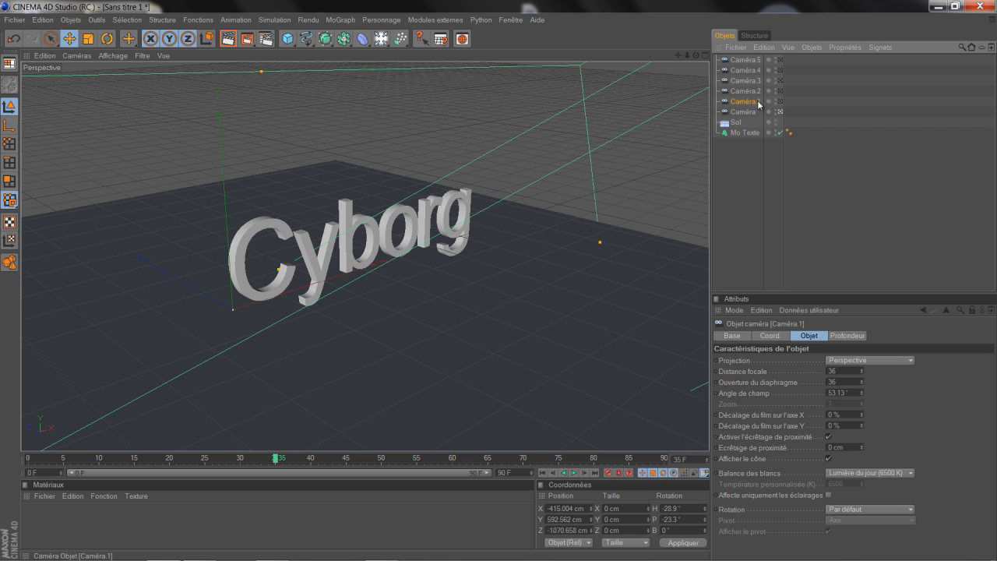
left_click(779, 102)
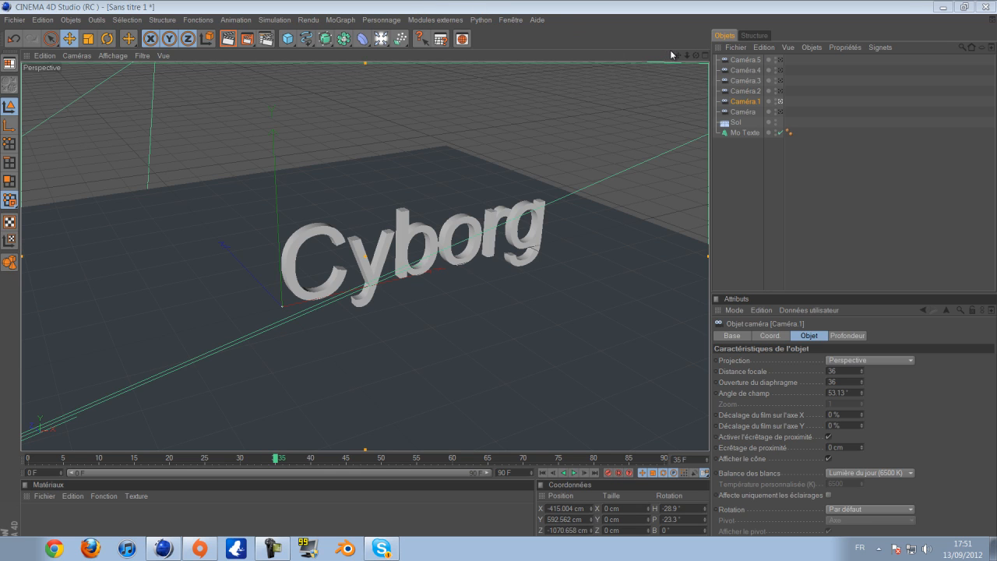
mouse_move(678, 56)
left_mouse_down()
mouse_move(498, 281)
mouse_move(680, 53)
mouse_move(499, 280)
mouse_move(696, 61)
left_mouse_up()
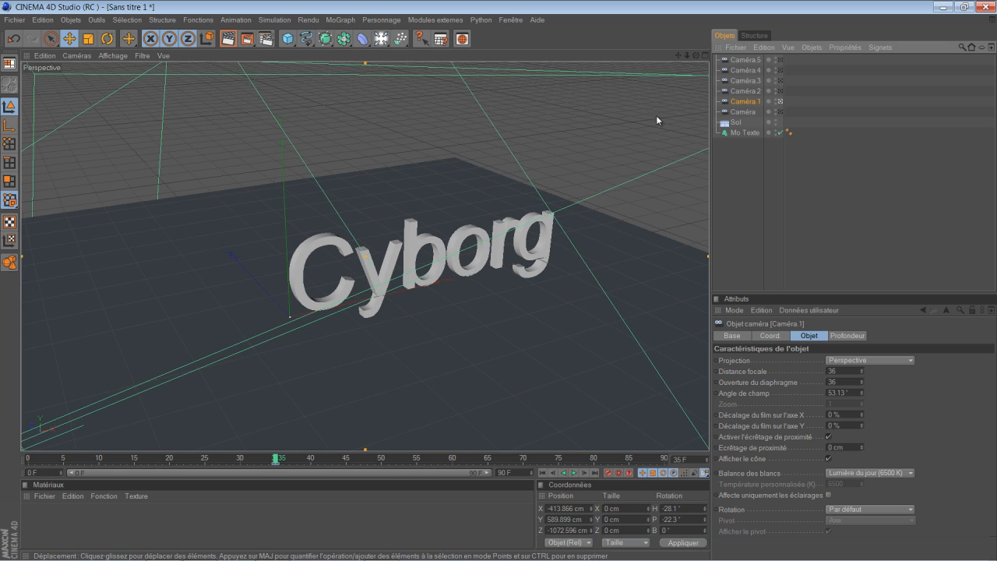
left_click(285, 461)
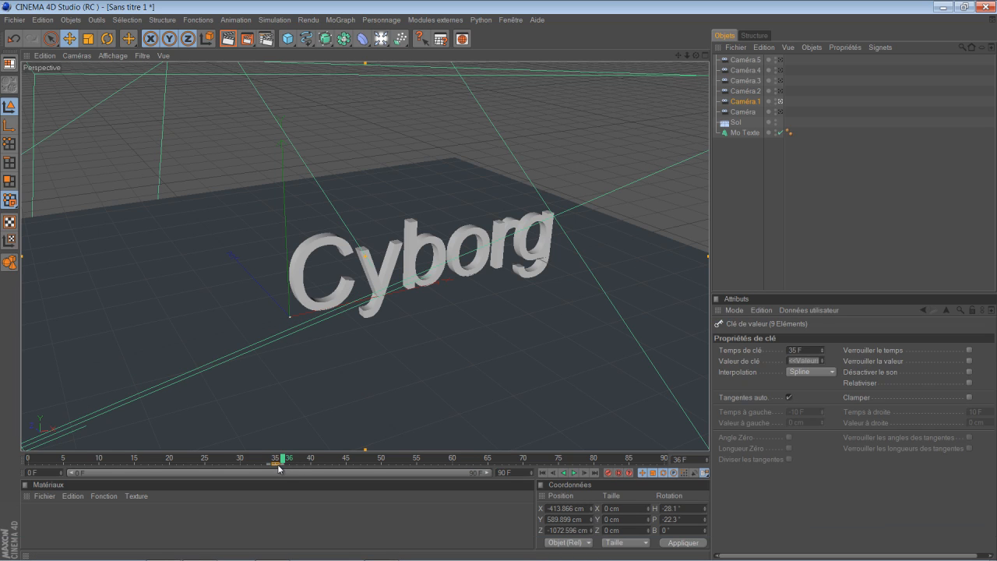
left_click(274, 459)
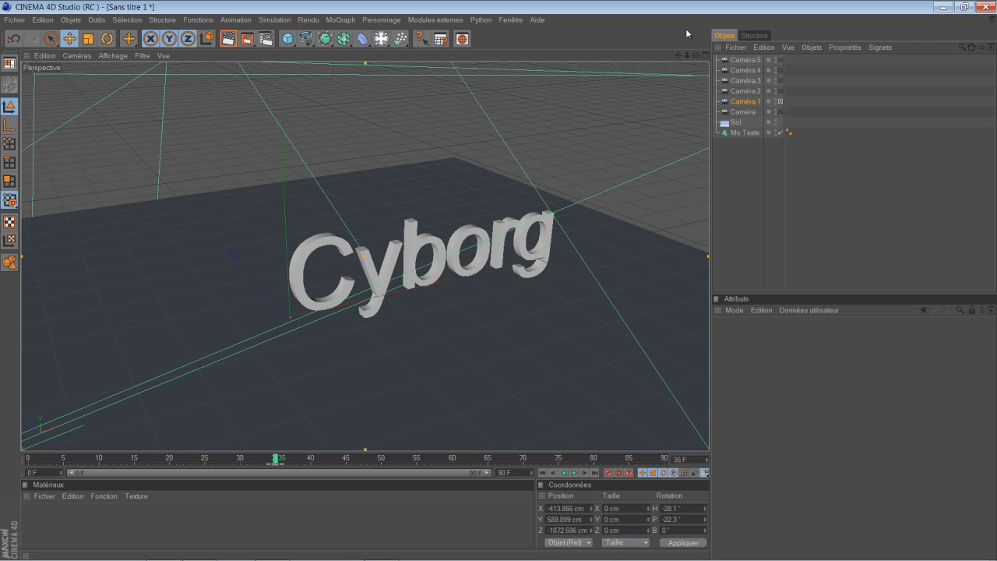
left_click_drag(677, 54, 498, 281)
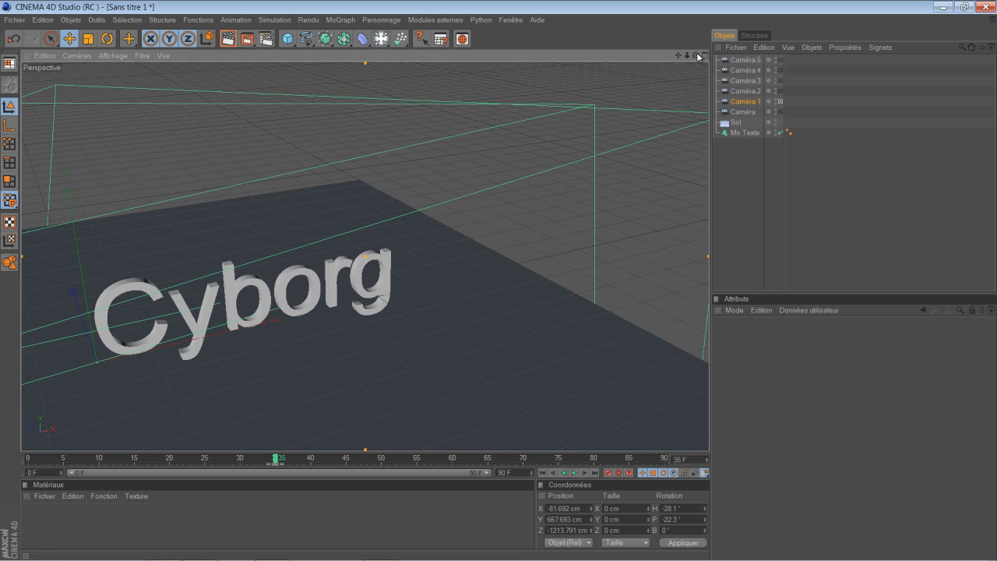
left_click_drag(696, 55, 500, 285)
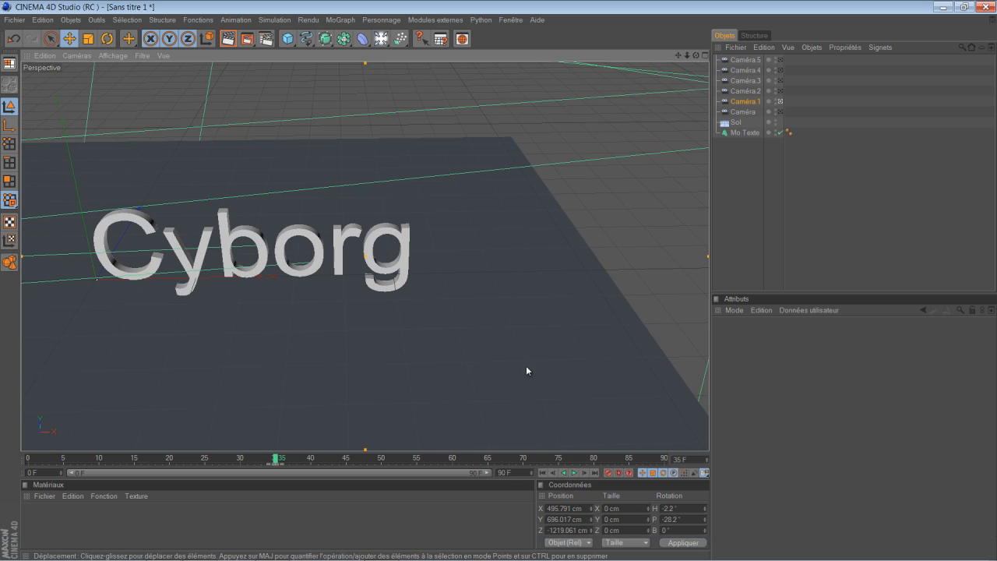
Step: At frame 80, move Caméra.1 to about X -16, Y 696, Z -1199 cm and record a keyframe
left_click(524, 460)
left_click(598, 459)
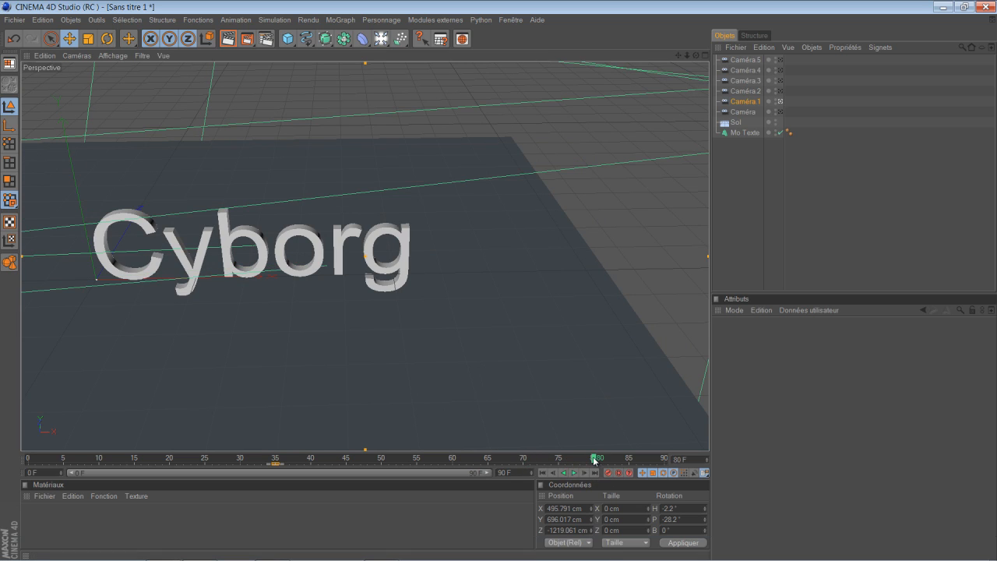
left_click_drag(679, 56, 499, 281)
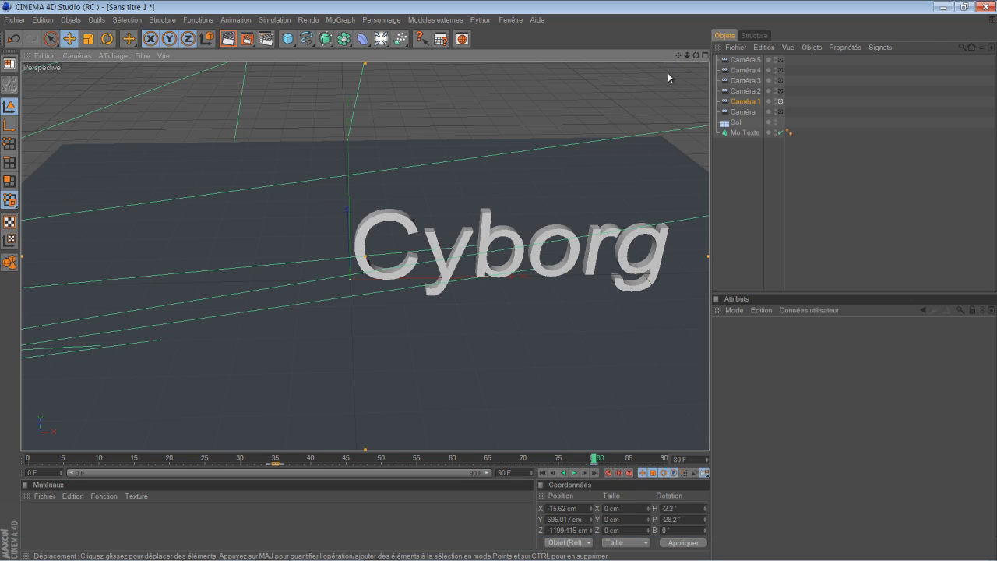
Step: Look through Caméra.2, place it at about X 867, Y 115, Z -1263 cm with heading 31.6°, and record a keyframe at frame 65
left_click(747, 92)
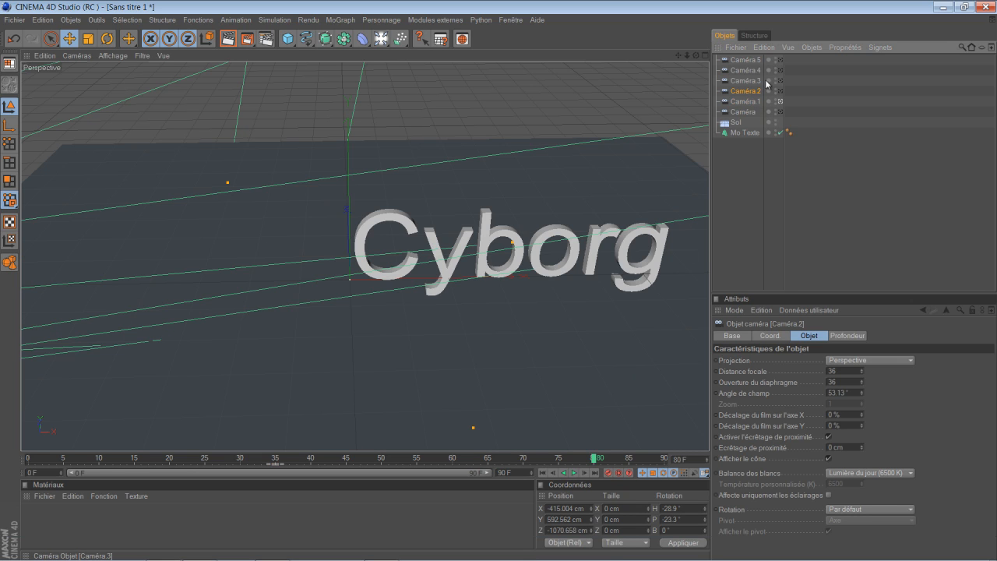
left_click(780, 91)
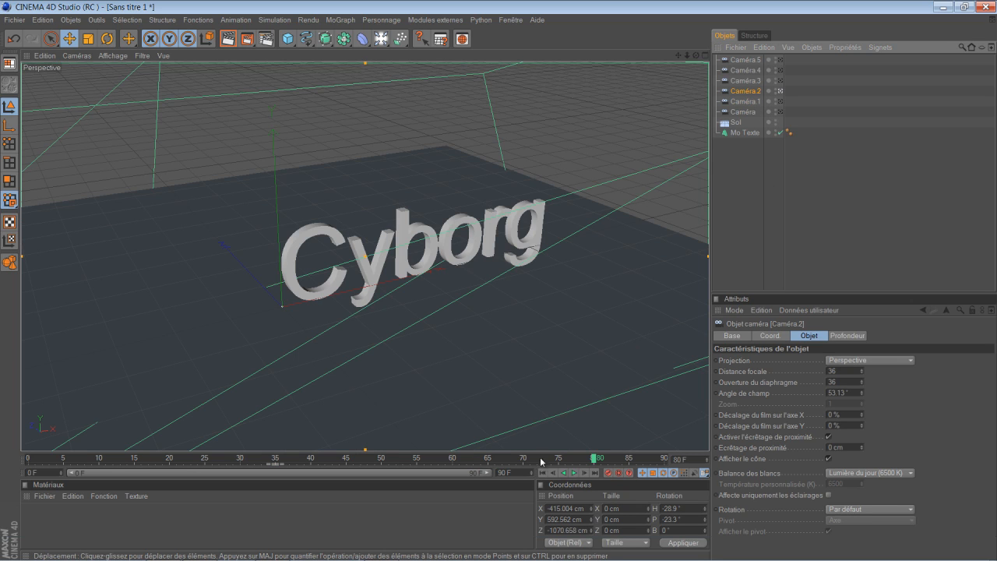
left_click(487, 459)
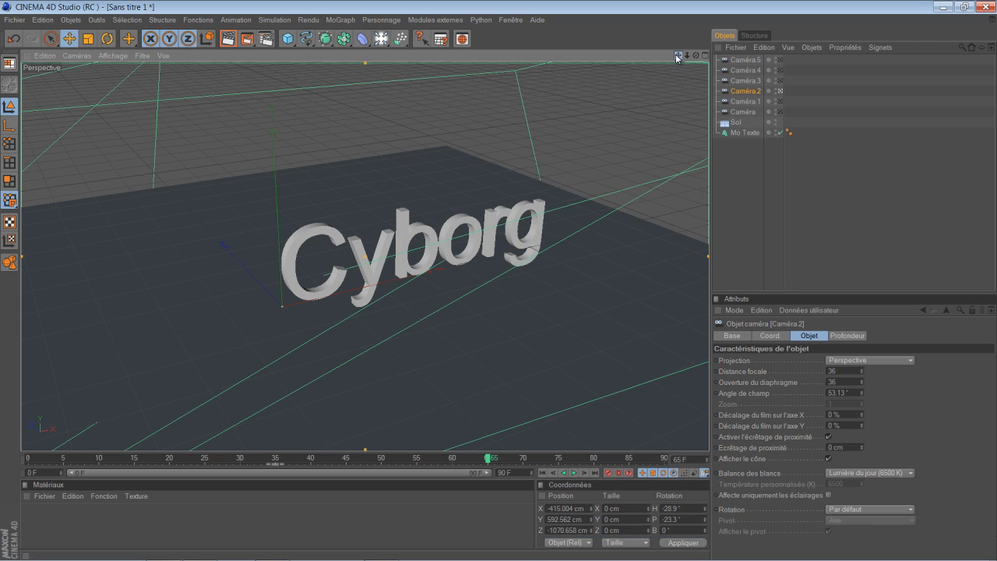
mouse_move(675, 58)
left_mouse_down()
mouse_move(492, 282)
mouse_move(690, 58)
left_mouse_up()
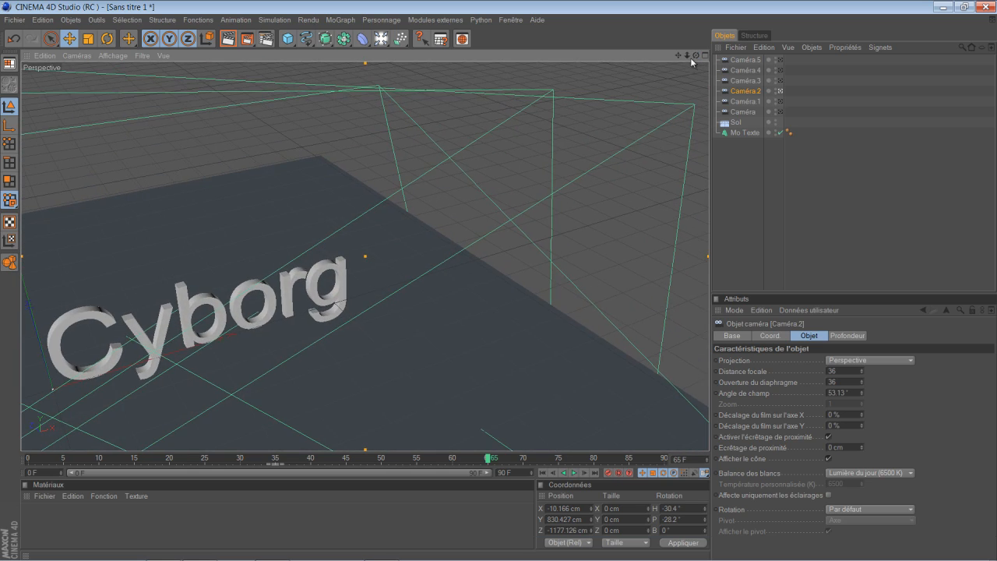
mouse_move(499, 283)
left_mouse_down()
mouse_move(682, 56)
mouse_move(499, 281)
mouse_move(507, 143)
mouse_move(661, 77)
mouse_move(501, 284)
left_mouse_up()
left_click_drag(679, 56, 499, 285)
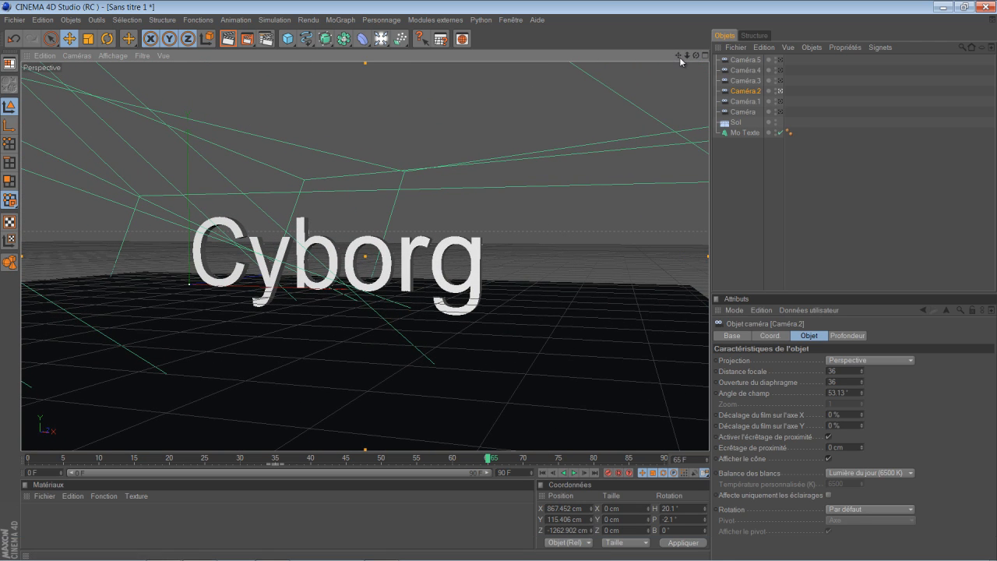
mouse_move(696, 55)
left_mouse_down()
mouse_move(498, 281)
mouse_move(695, 56)
left_mouse_up()
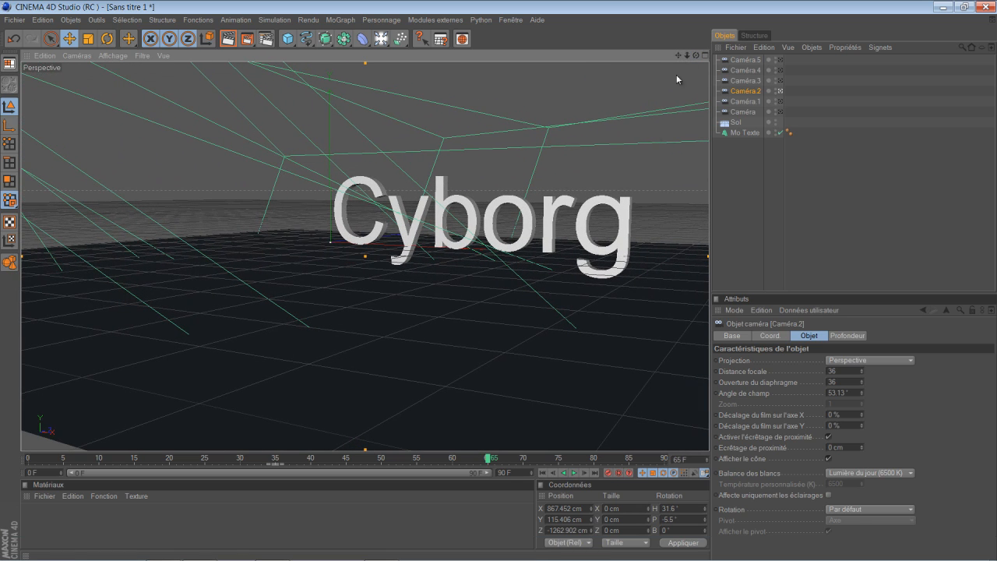
left_click(608, 471)
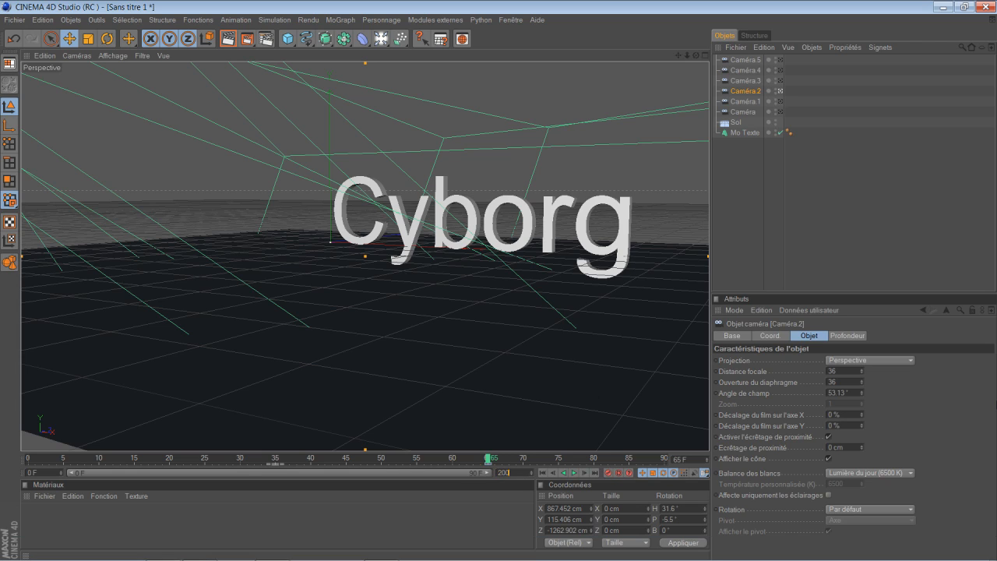
Step: Extend the timeline to 200 frames and keyframe Caméra.2 at frame 110 at about X 1417, Y 216, Z -799 cm, heading 54.9°
key("Return")
left_click_drag(238, 473, 290, 471)
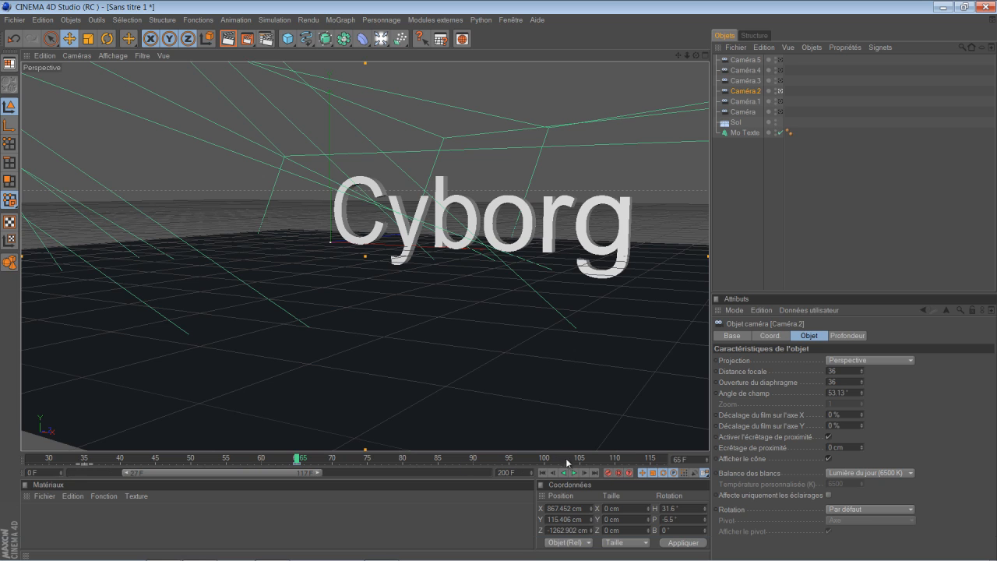
left_click(616, 460)
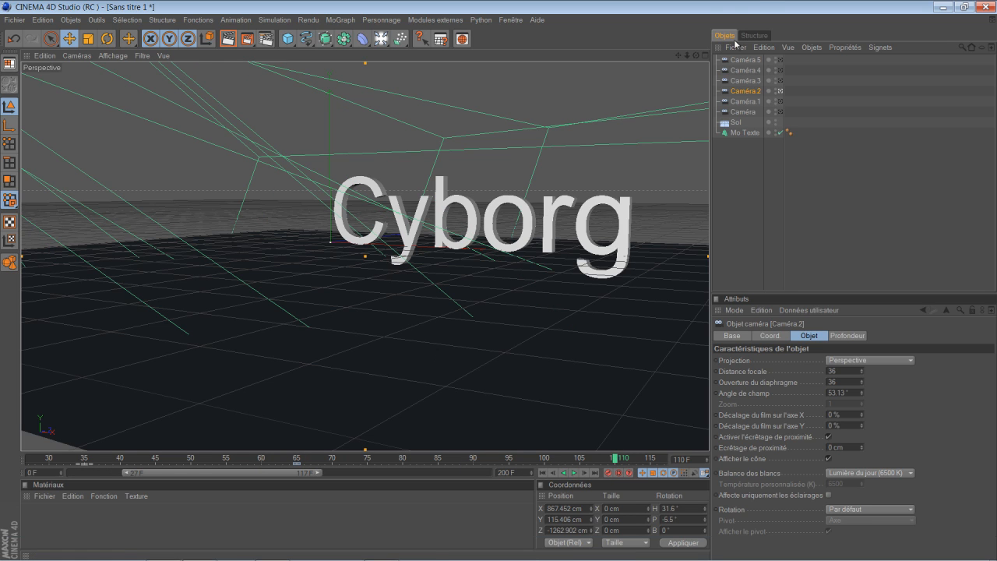
left_click_drag(677, 52, 557, 87)
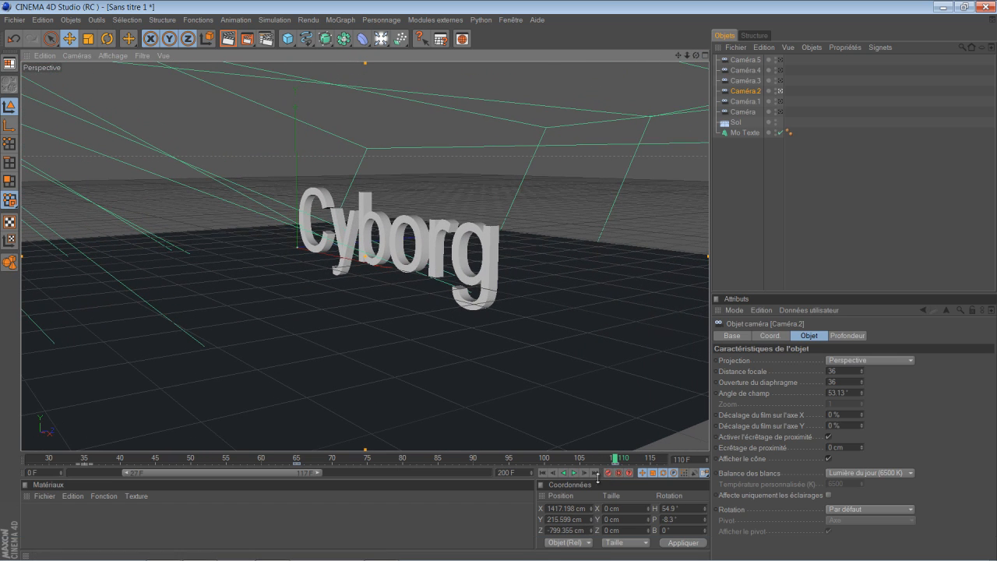
Step: Look through Caméra.3, place it at about X -298, Y 1053, Z -872 cm with pitch -44.8°, and record a keyframe at frame 95
left_click(745, 81)
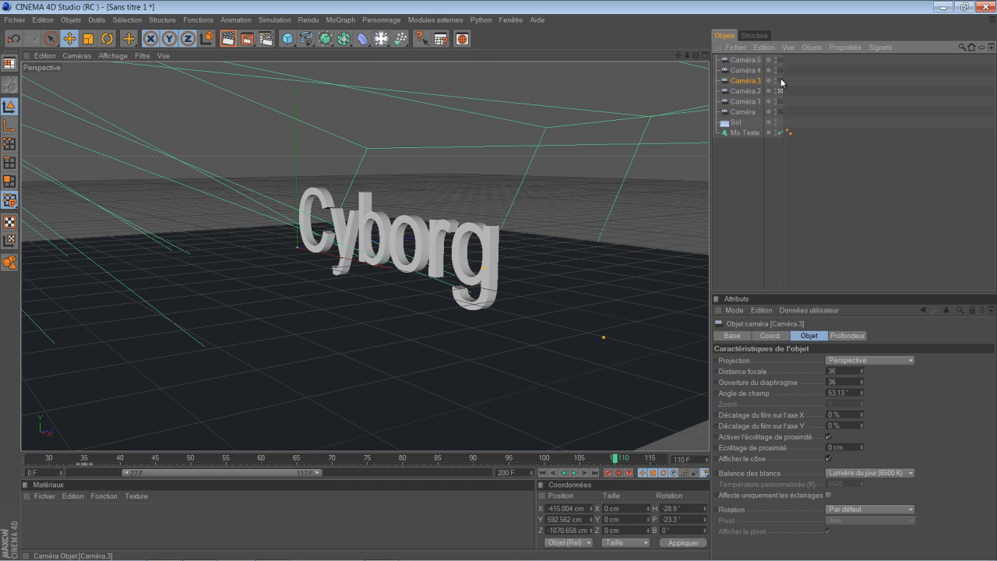
left_click(780, 81)
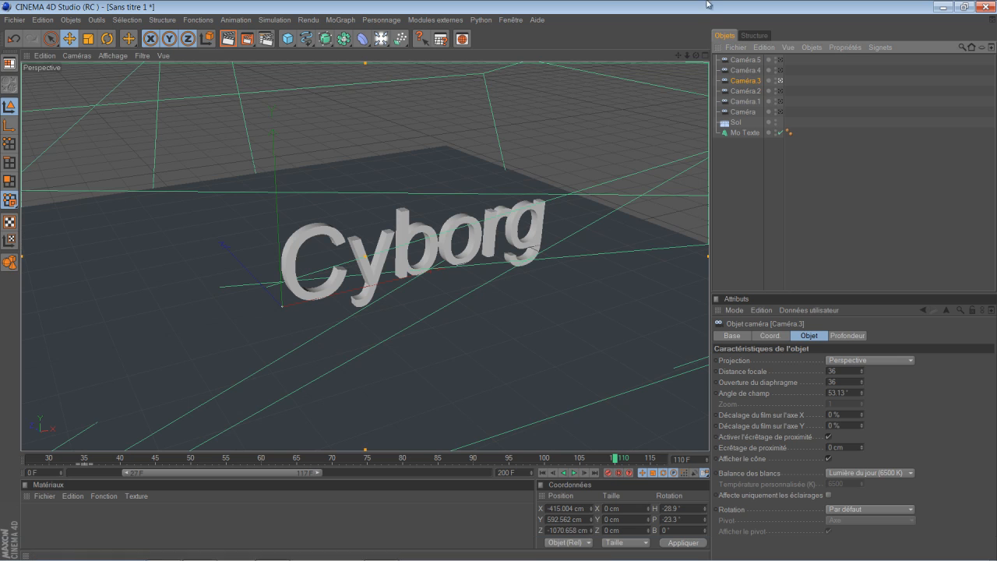
left_click_drag(684, 56, 499, 281)
left_click_drag(696, 55, 499, 286)
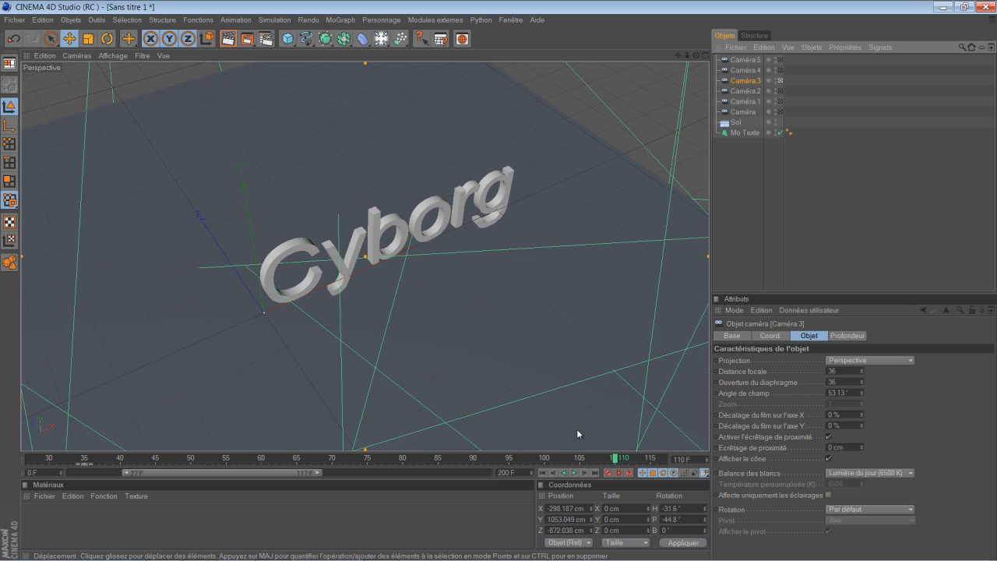
left_click(468, 462)
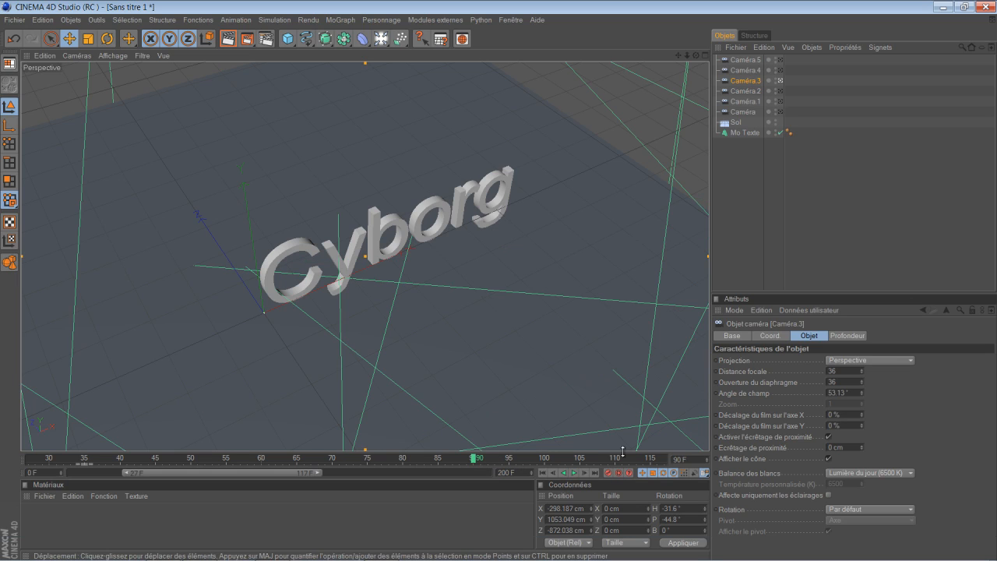
left_click(507, 461)
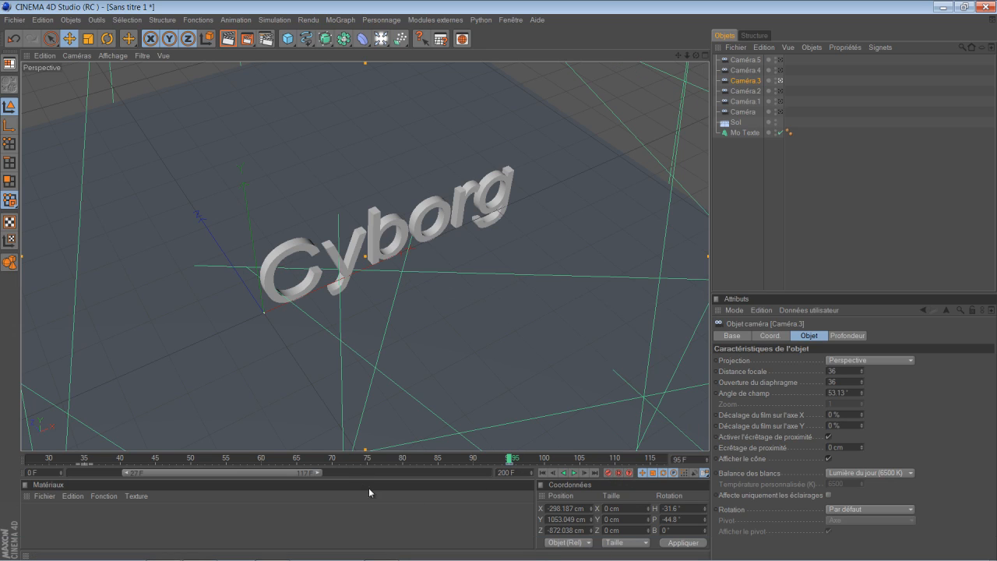
Step: At frame 140, move Caméra.3 to about X 594, Y 1267, Z -922 cm with heading -0.4° and record a keyframe
left_click_drag(292, 474, 395, 474)
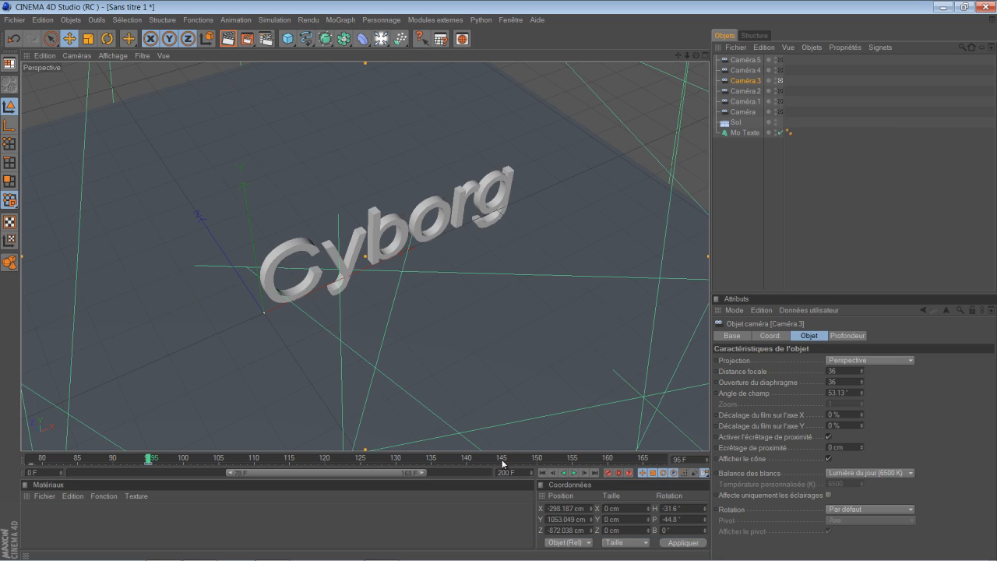
left_click(466, 458)
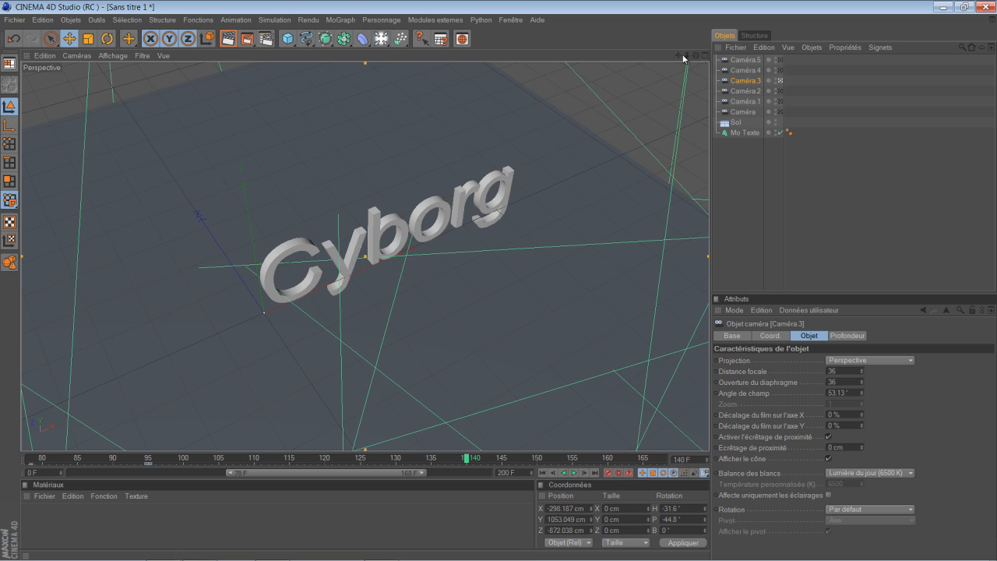
left_click_drag(676, 61, 498, 280)
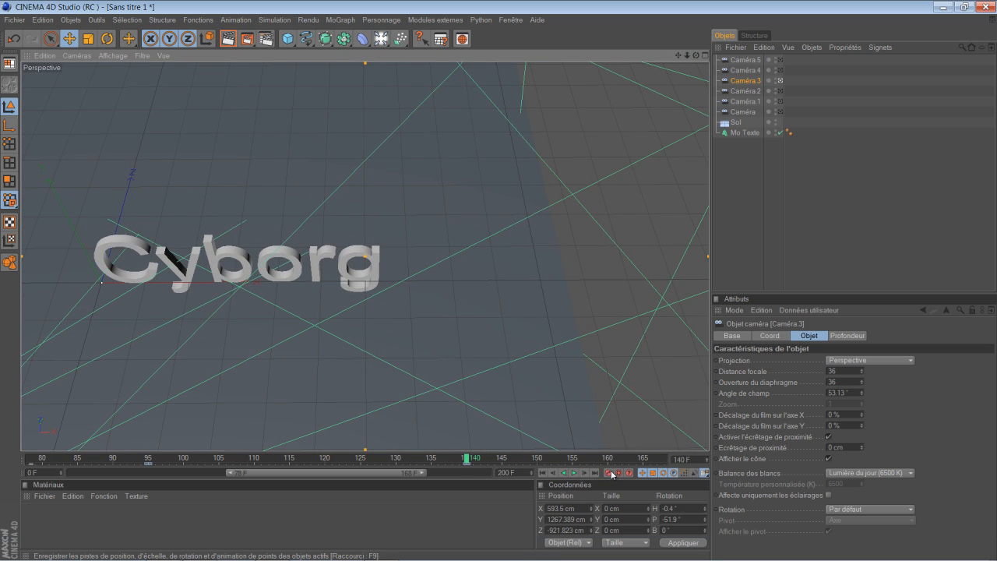
Step: Delete the unused cameras Caméra.4 and Caméra.5
left_click(756, 71)
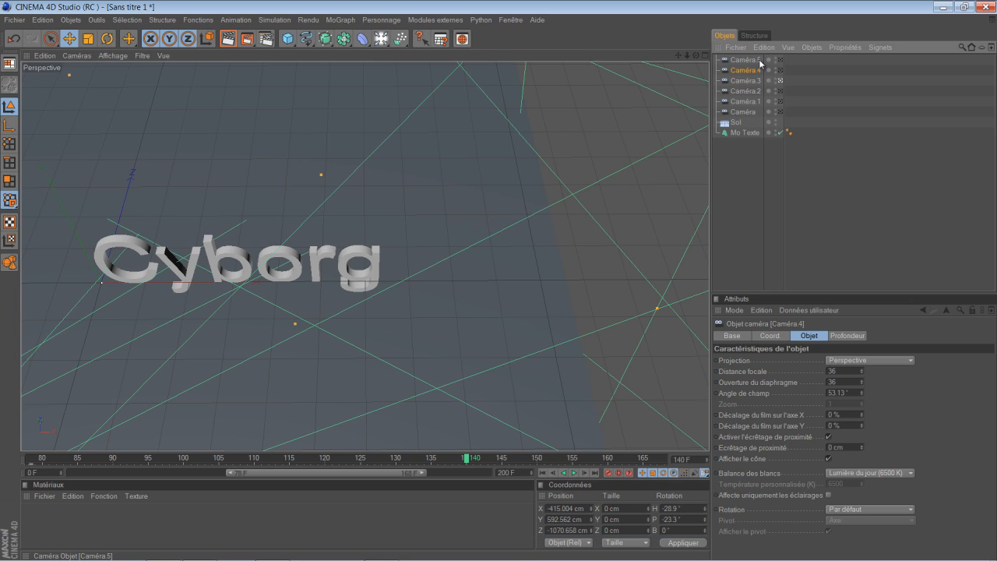
key("Delete")
left_click(755, 61)
key("Delete")
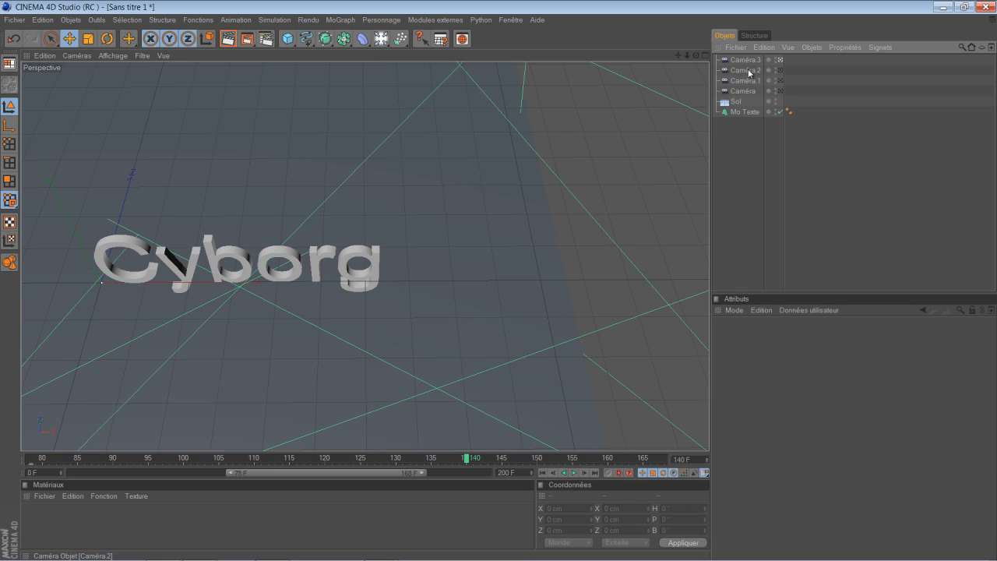
left_click(742, 91)
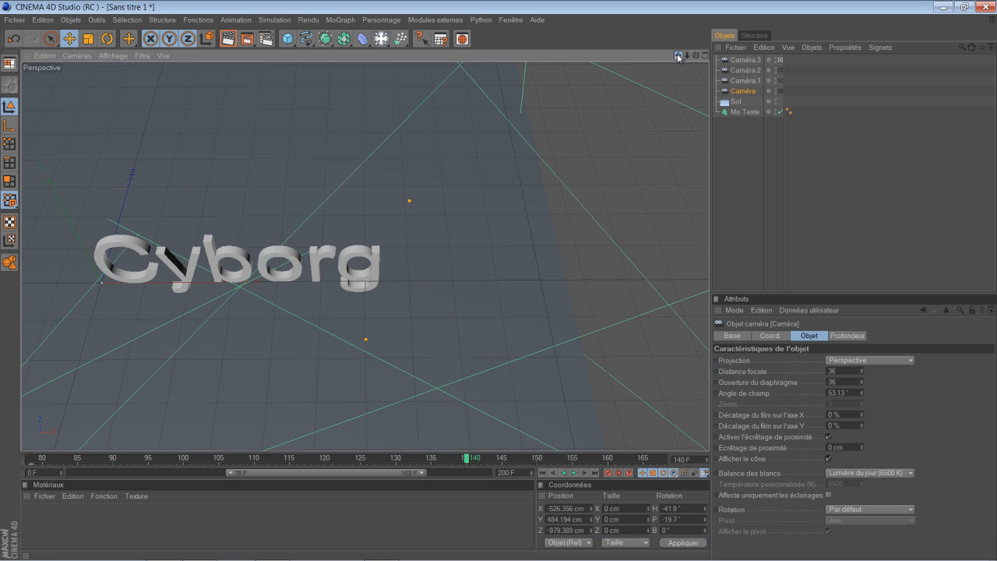
left_click_drag(677, 57, 499, 279)
left_click_drag(695, 56, 580, 225)
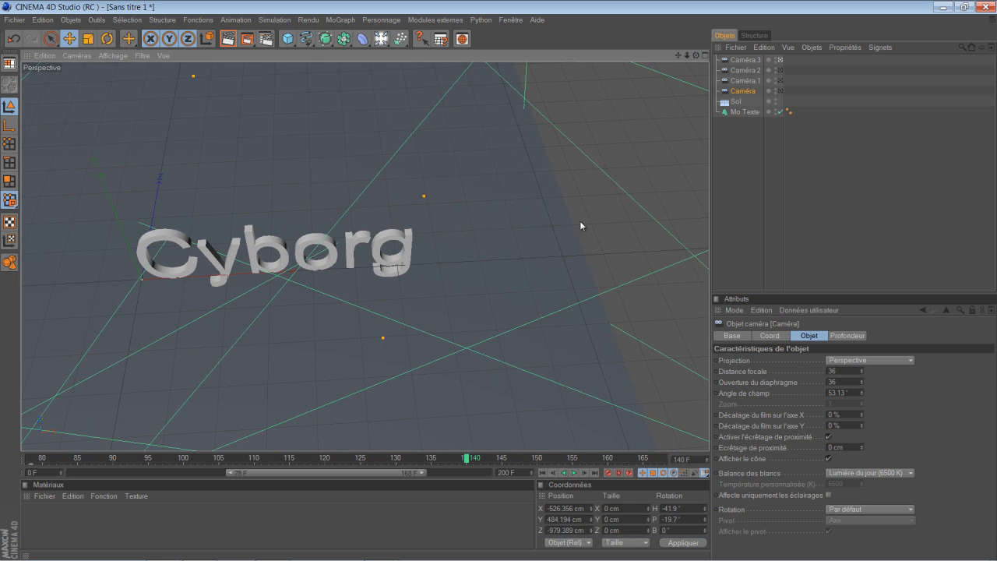
Step: Play the animation from frame 0 to check the camera motion, stop it, and return to the first frame
left_click(541, 473)
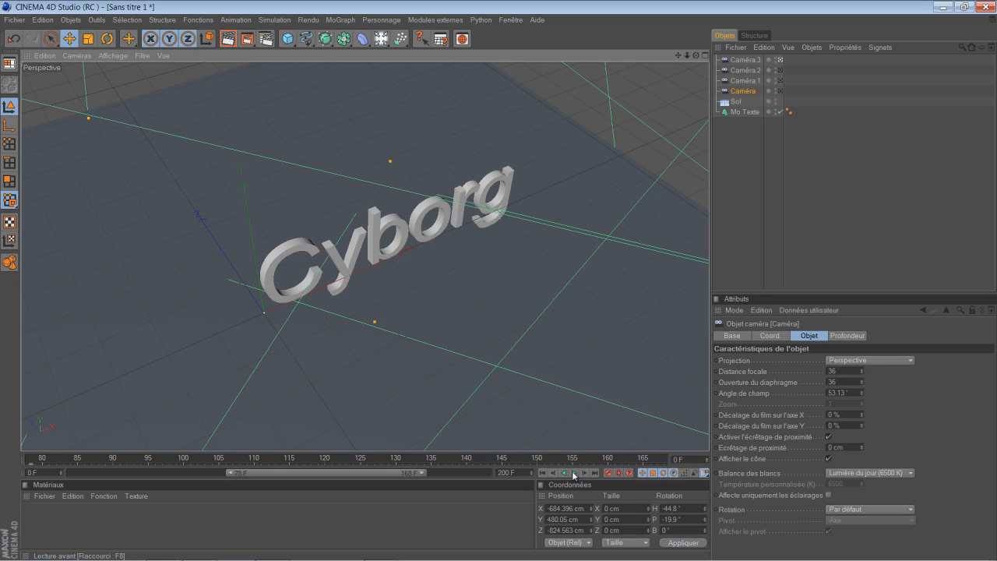
left_click(573, 473)
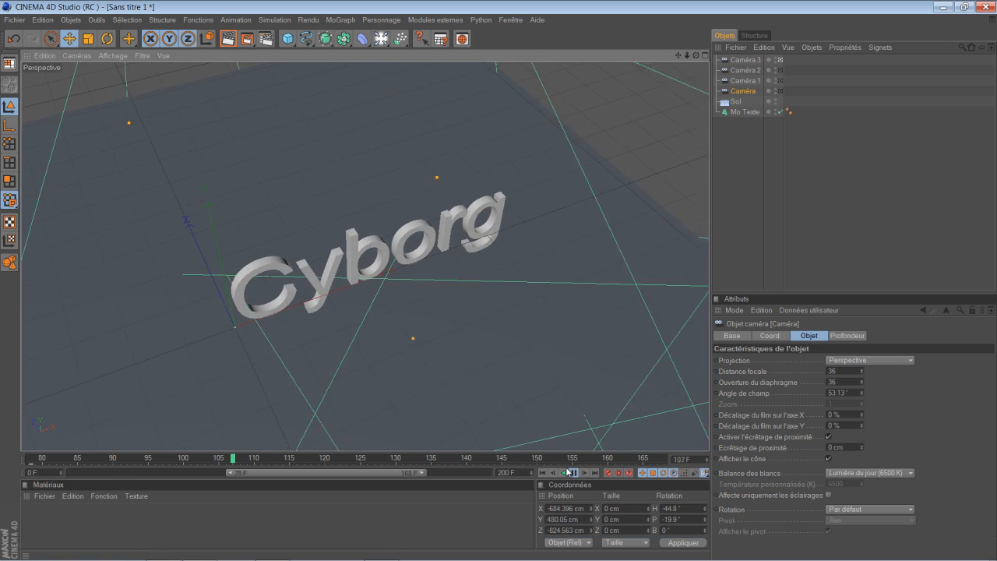
left_click(575, 472)
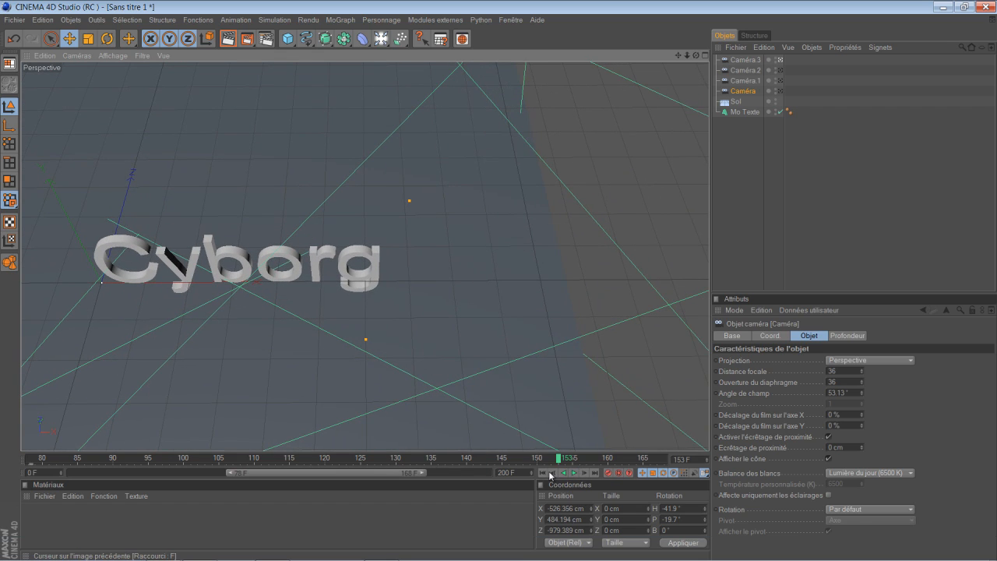
left_click(546, 473)
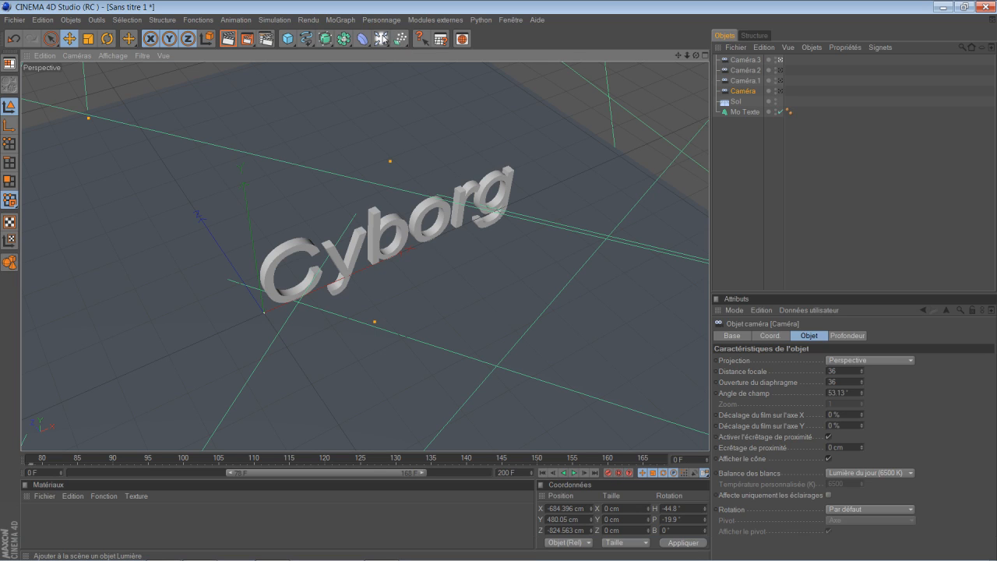
Step: Add a Mise en scène object and assign Caméra as its camera at frame 0
left_click(381, 38)
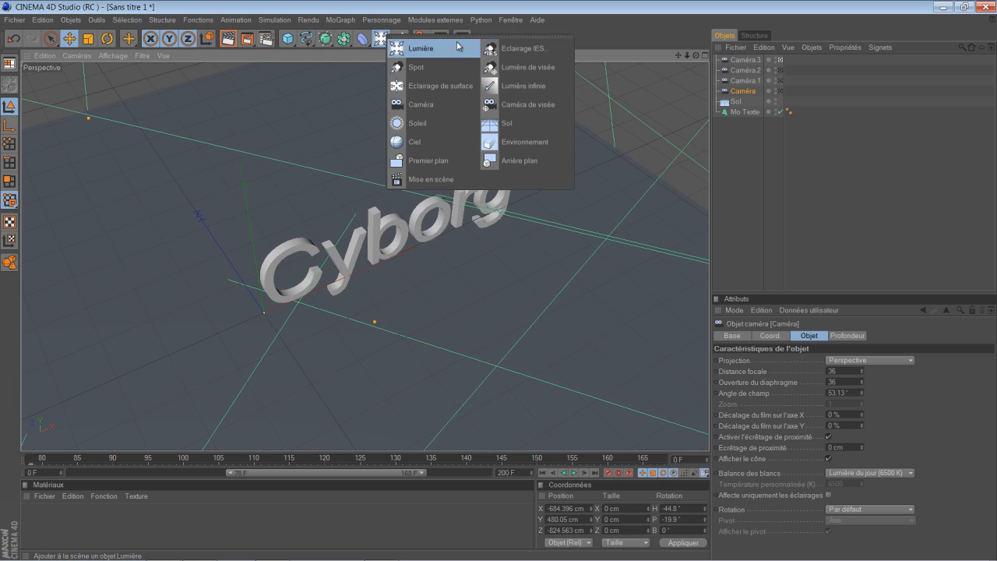
left_click(388, 34)
left_click(389, 34)
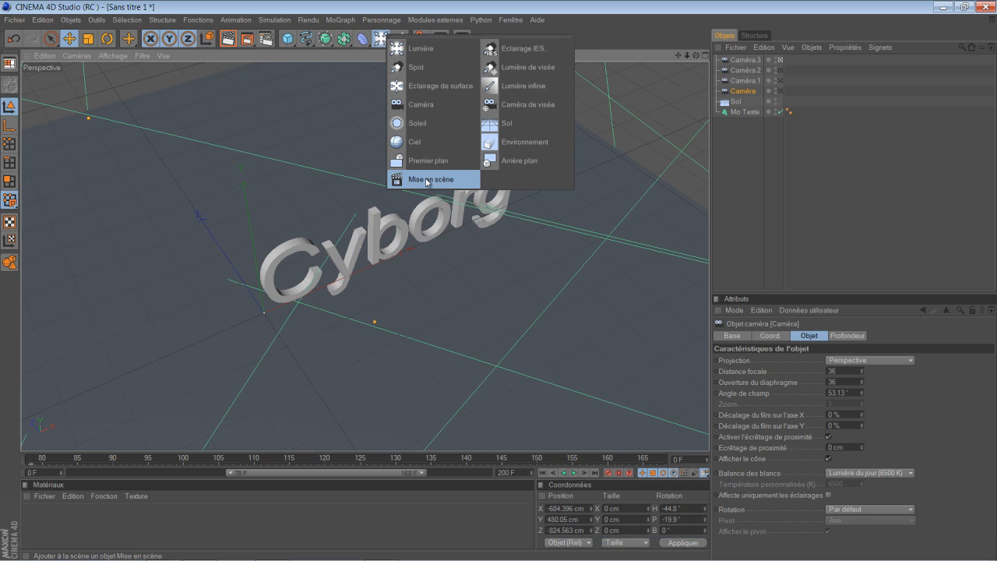
left_click(428, 180)
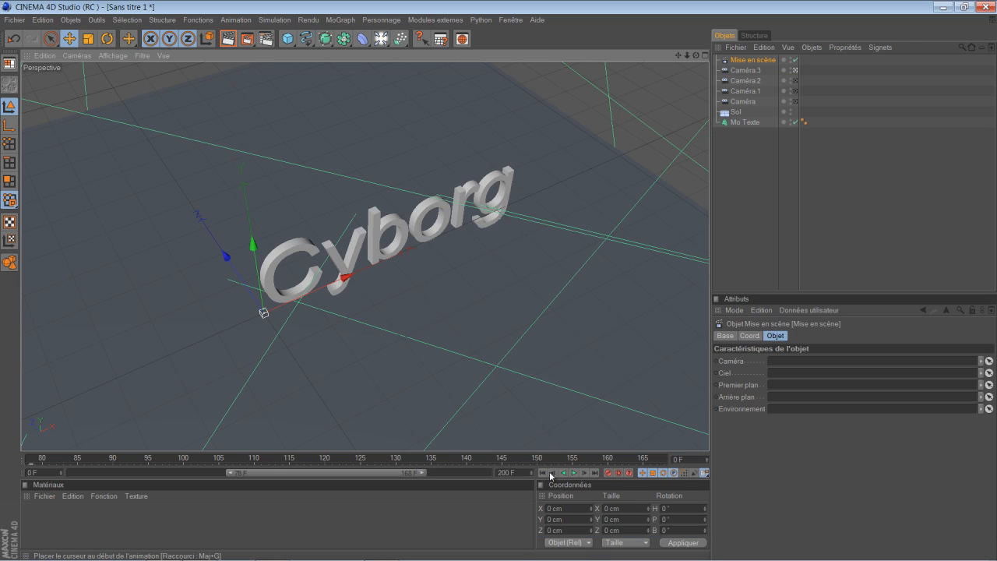
left_click_drag(368, 473, 172, 477)
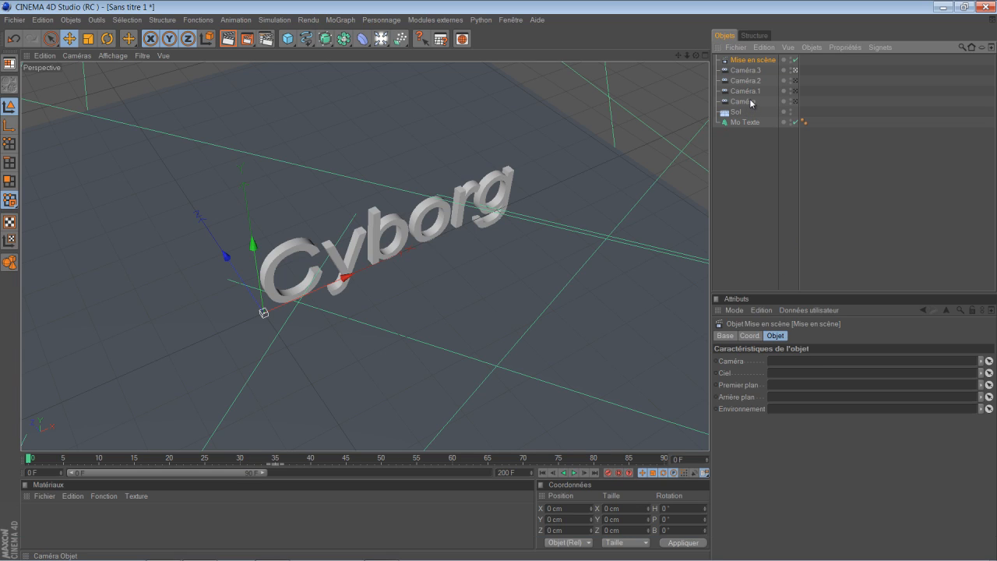
left_click_drag(751, 104, 798, 363)
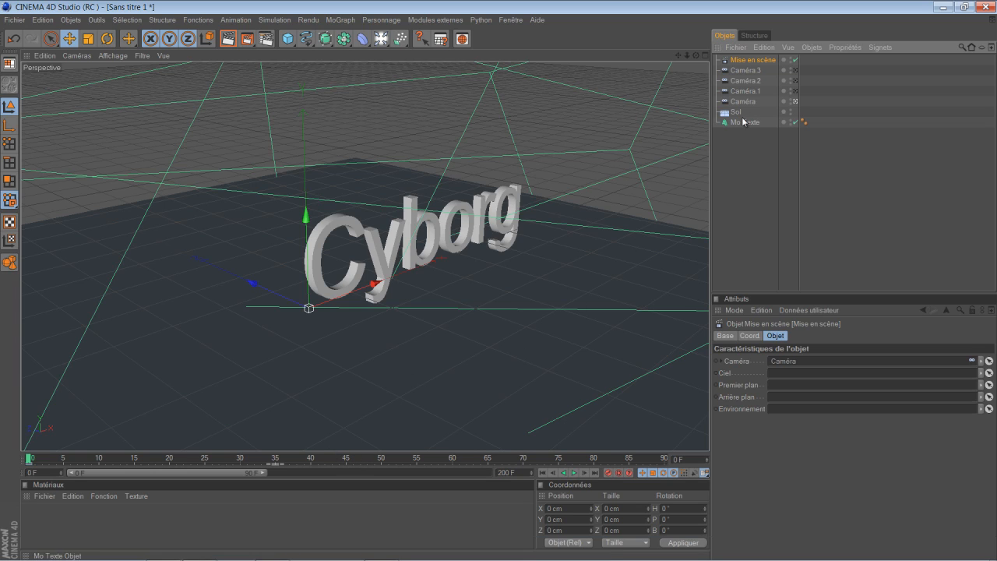
Step: At frame 43, assign Caméra.1 as the Mise en scène object's camera and record a keyframe
left_click(754, 91)
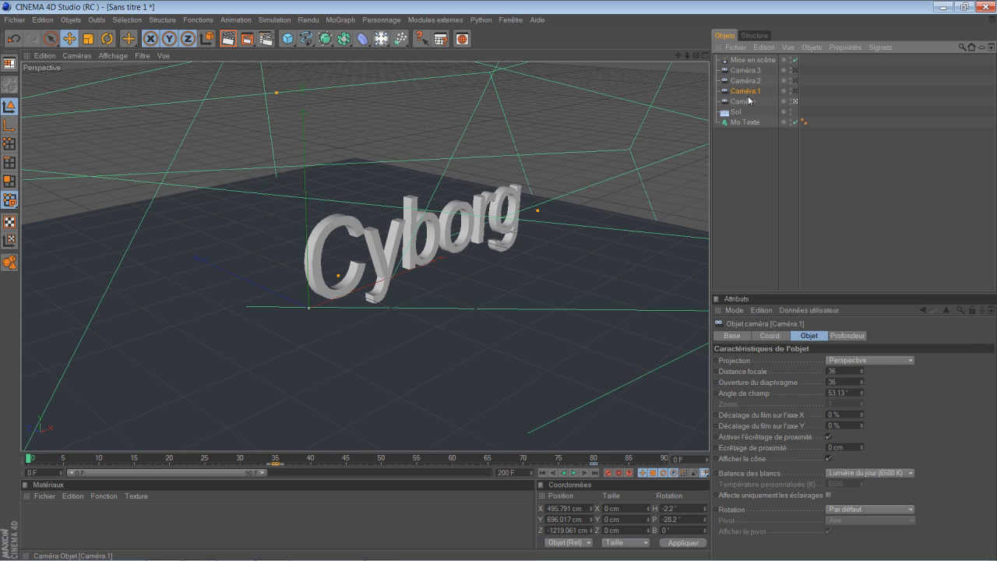
left_click(744, 102)
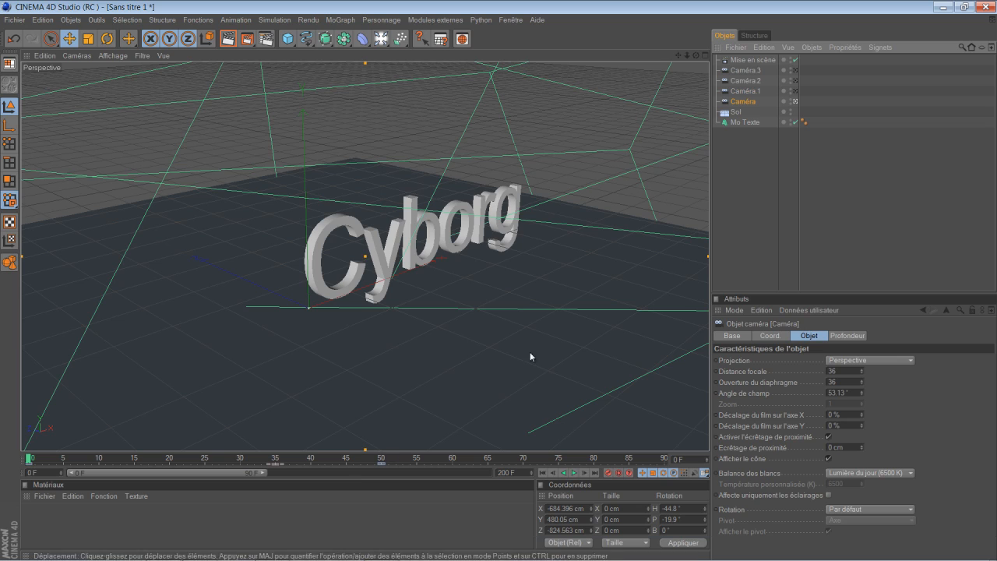
left_click(742, 91)
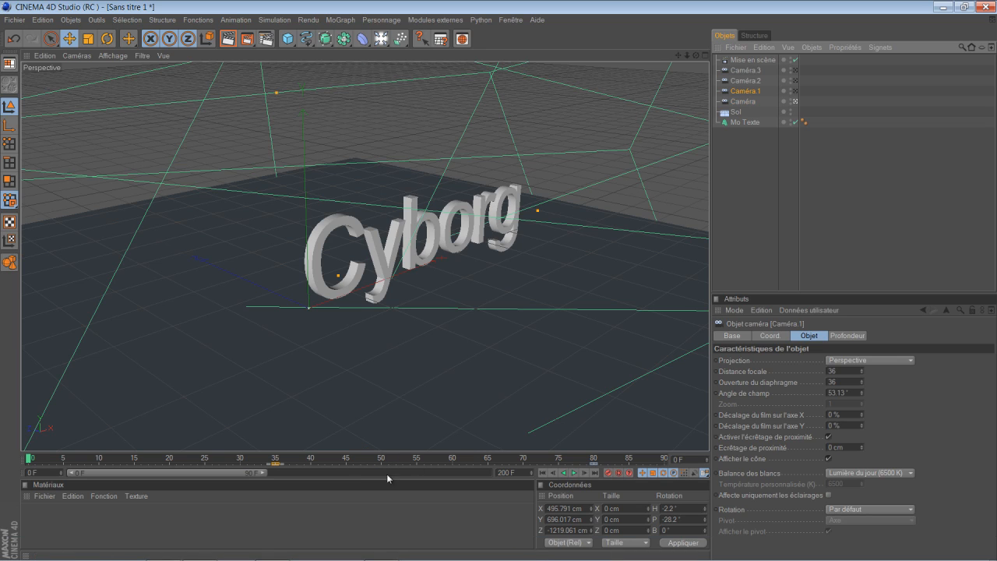
left_click(331, 459)
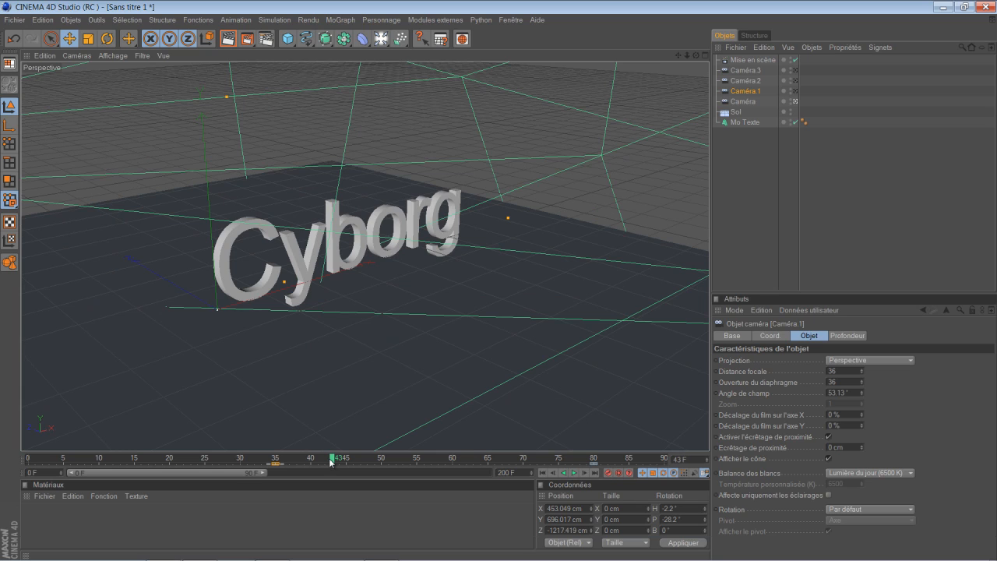
left_click(753, 60)
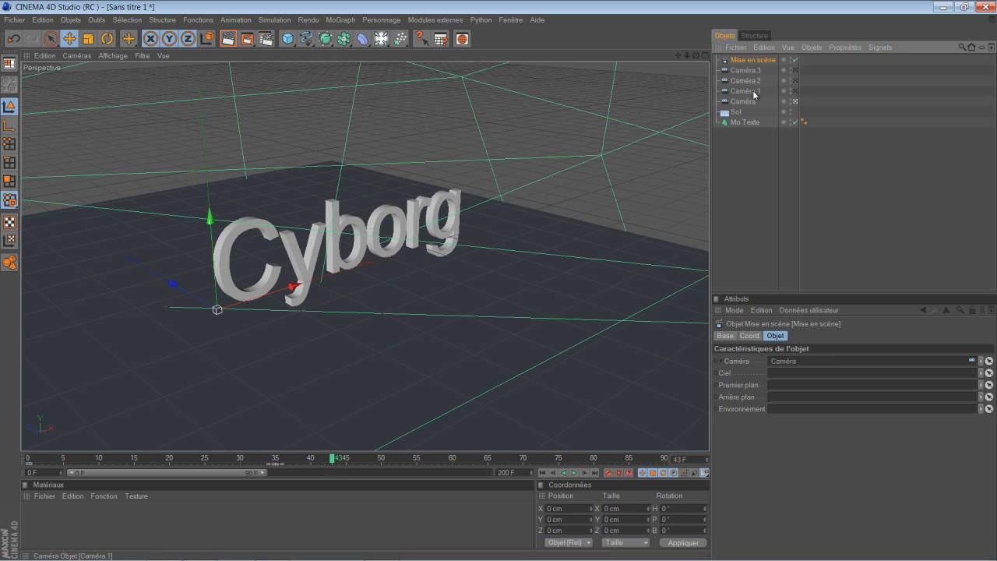
left_click_drag(754, 94, 794, 366)
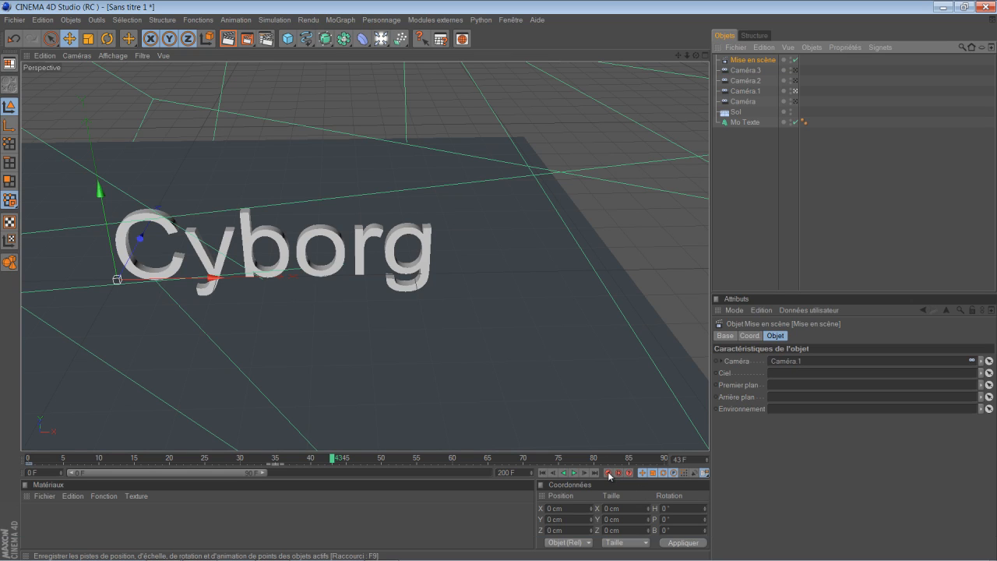
Step: Play the animation from frame 0 to check the camera switch, and delete the Mise en scène object with its frame 43 keyframe
left_click(542, 472)
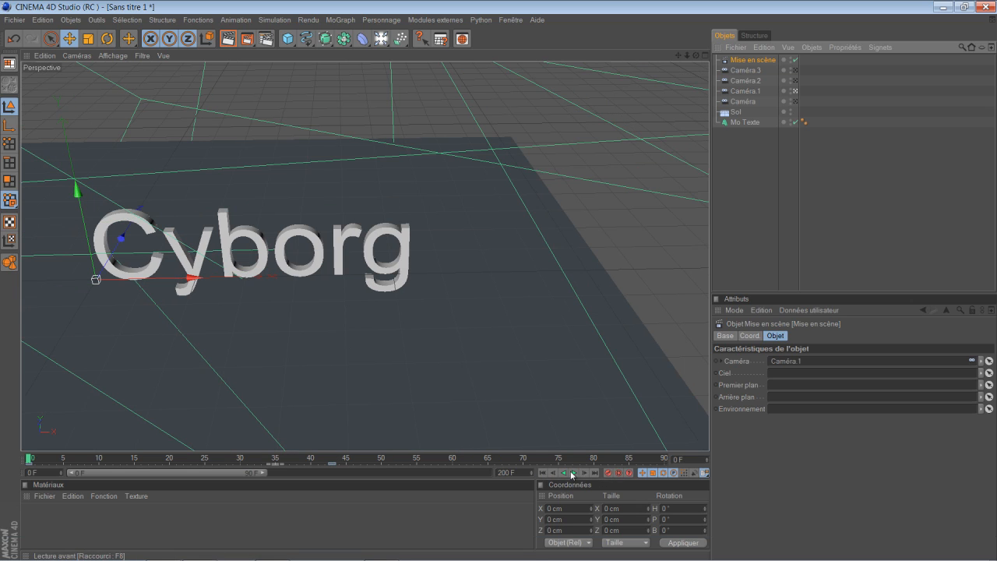
left_click(574, 473)
left_click(574, 473)
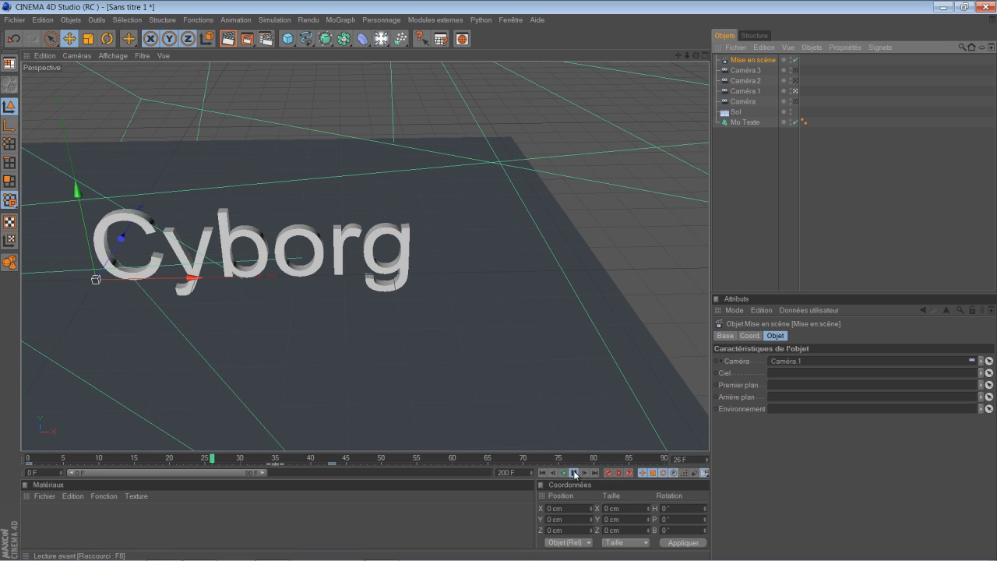
left_click(540, 473)
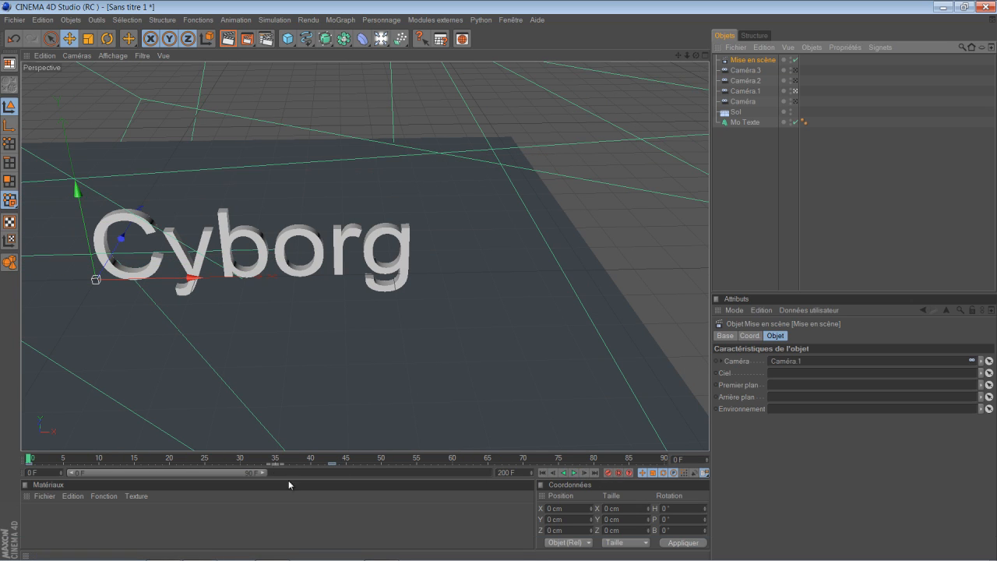
left_click(332, 465)
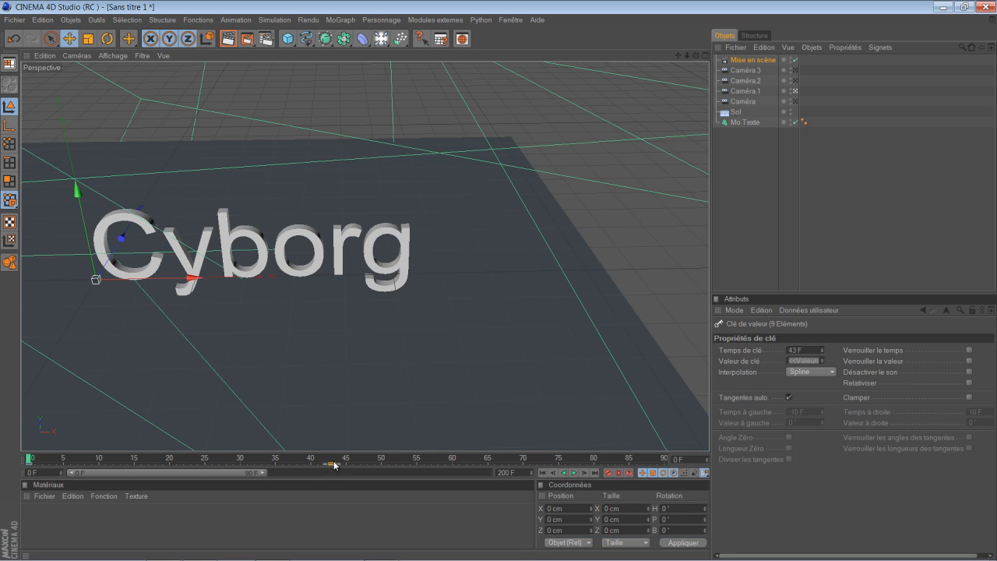
key("Delete")
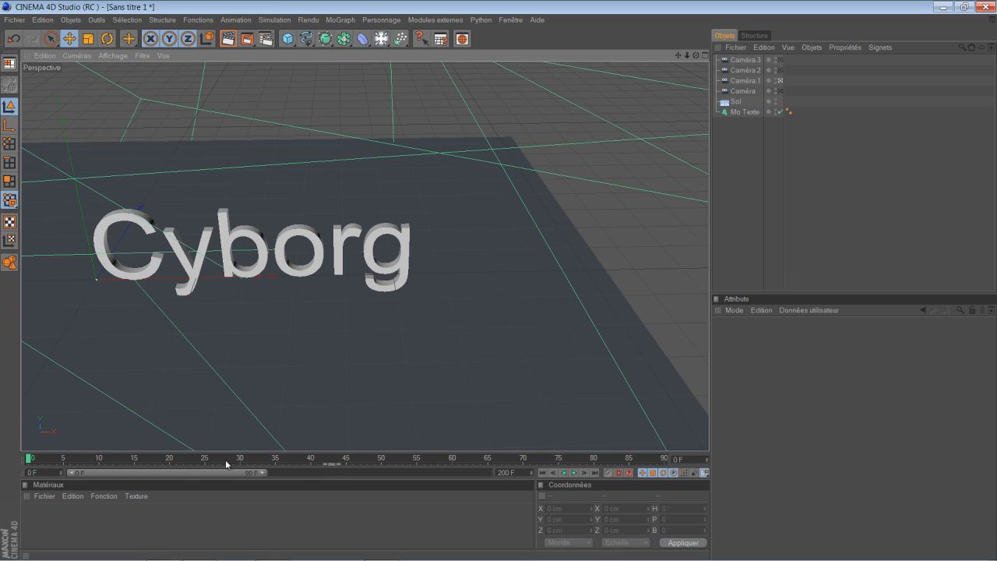
Step: Delete Caméra's keyframe at frame 0 and return to the first frame
left_click(751, 93)
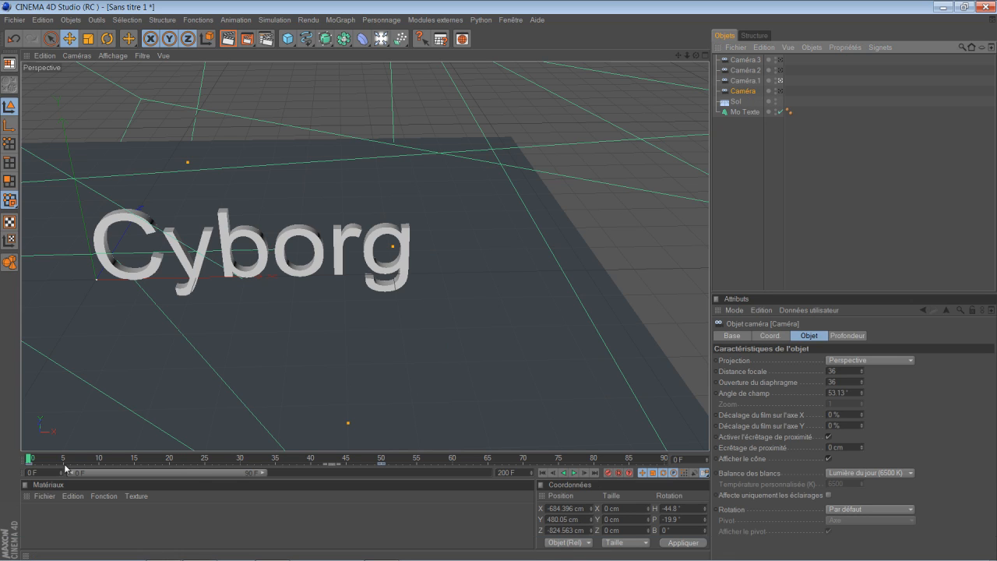
left_click(48, 459)
left_click(30, 465)
key("Delete")
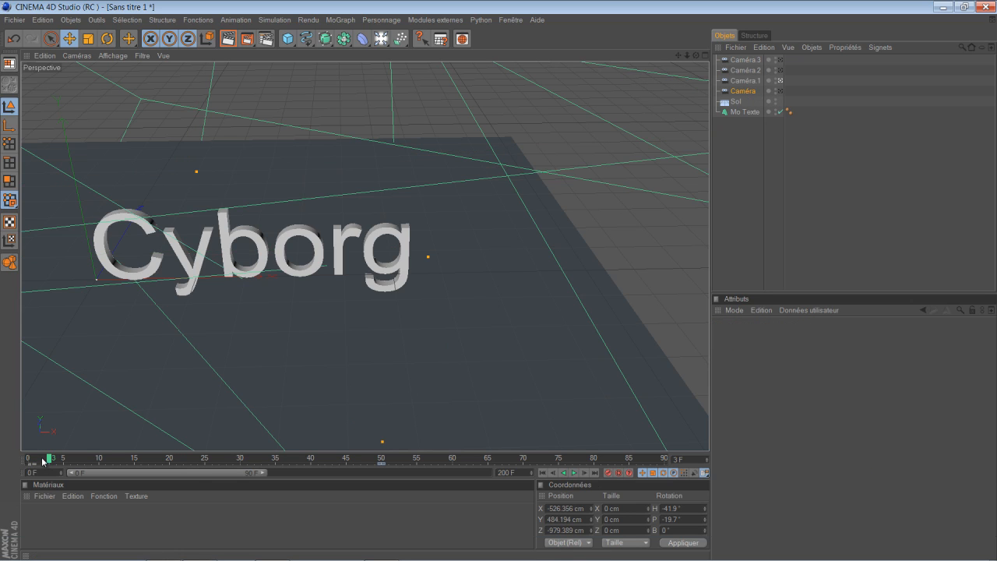
left_click_drag(43, 461, 12, 461)
Step: Add a Mise en scène object and keyframe its camera link at frame 0 with Caméra assigned
left_click(381, 38)
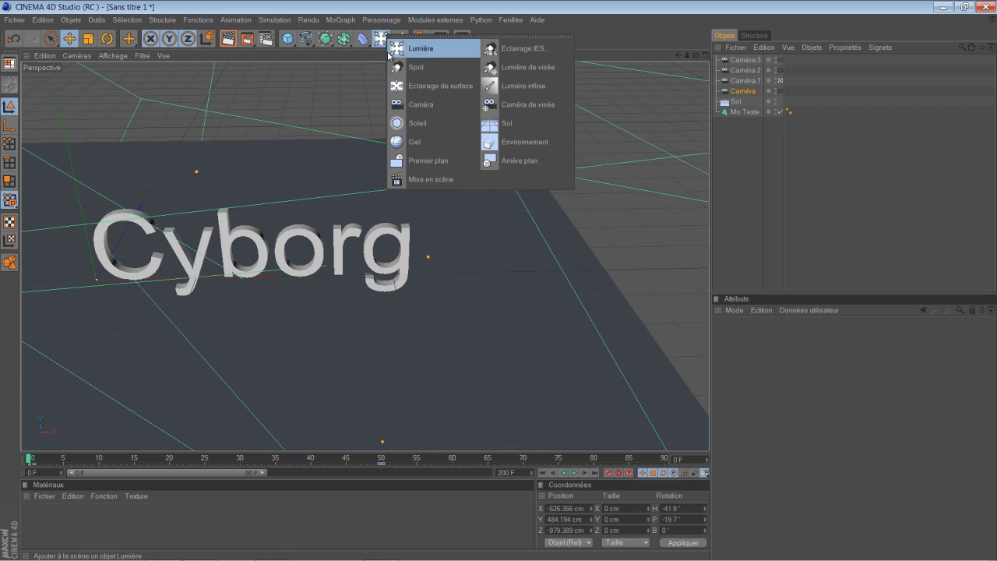
left_click(438, 180)
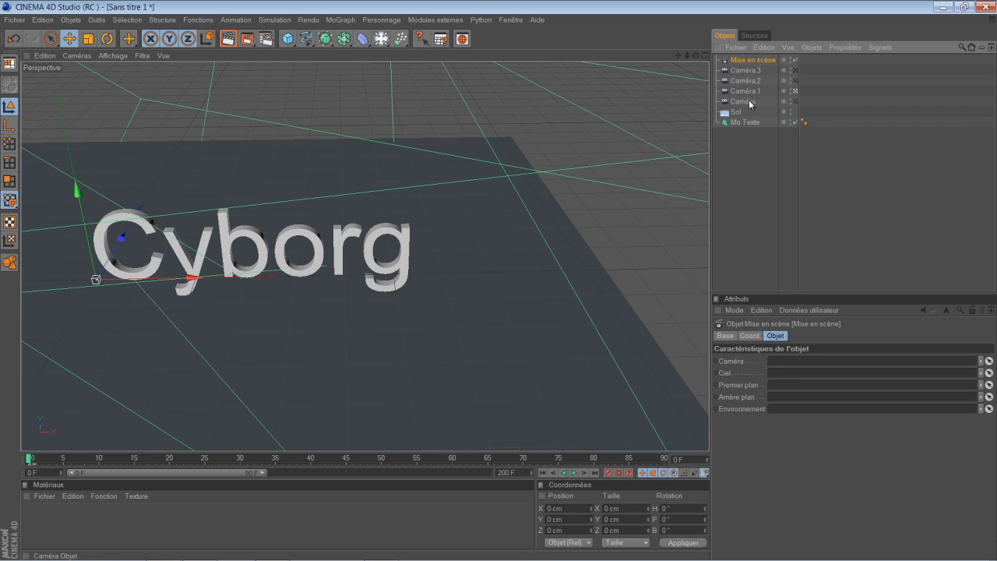
left_click_drag(750, 105, 814, 362)
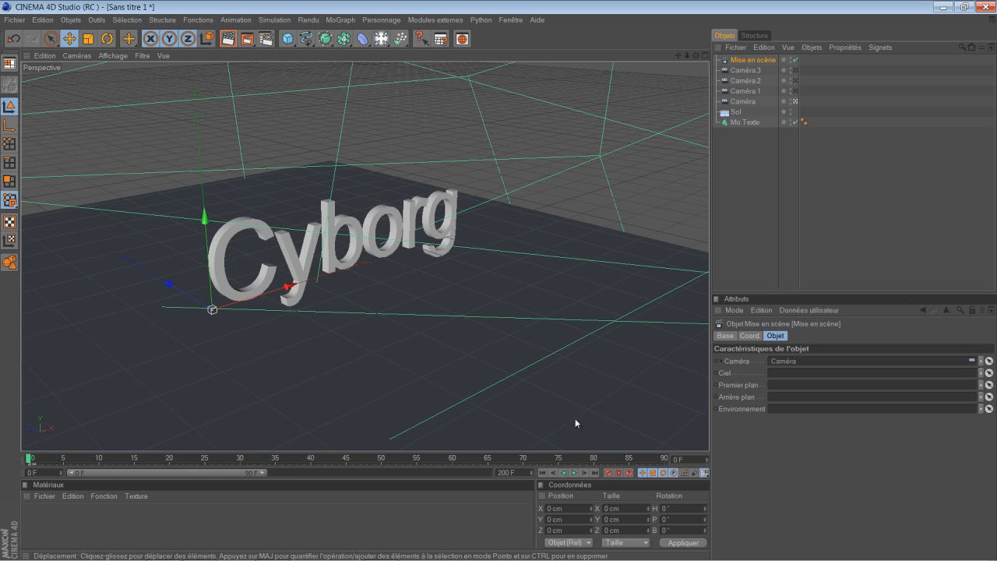
left_click(717, 362)
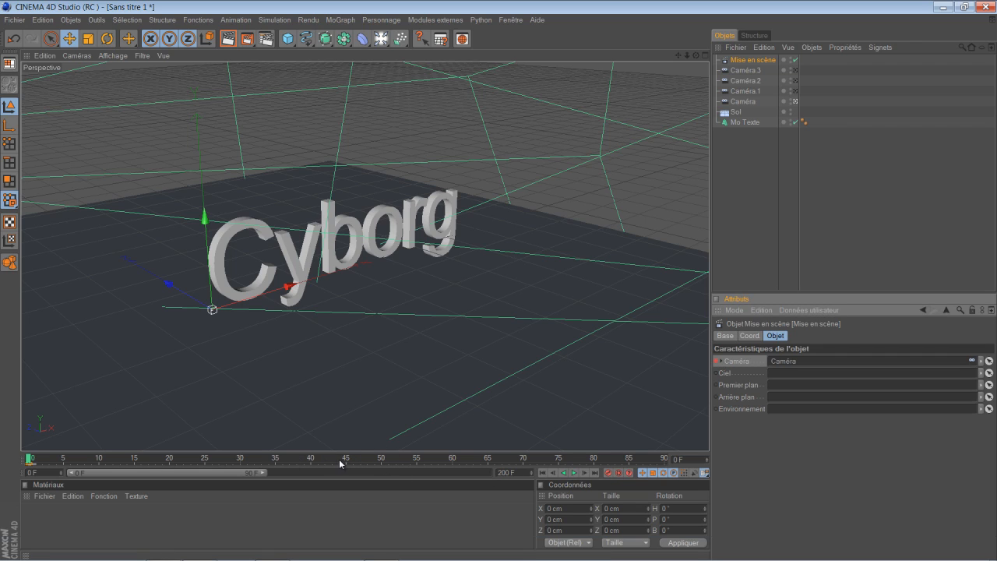
Step: At frame 42, assign Caméra.1 as the Mise en scène object's camera and keyframe the camera link
left_click(753, 91)
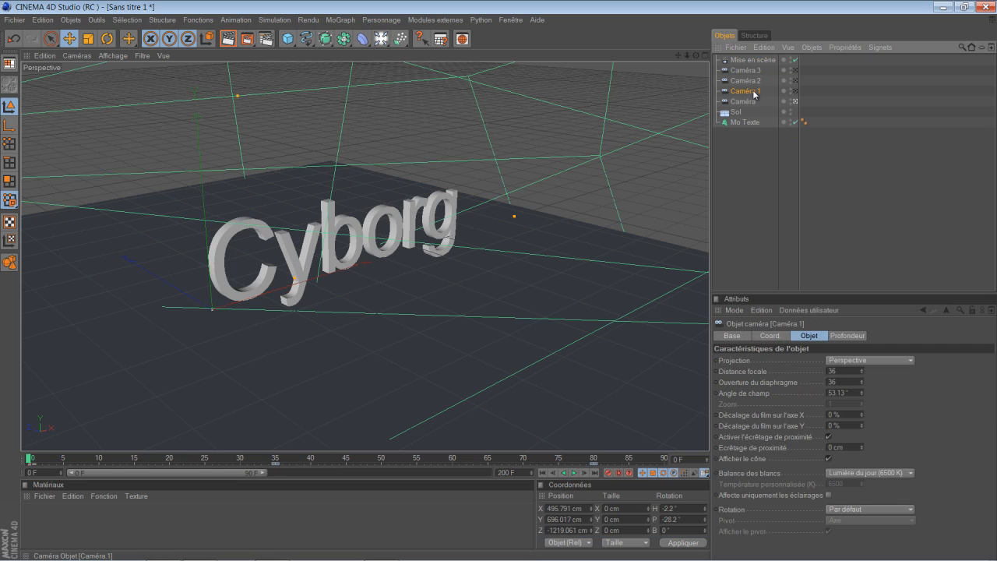
left_click(327, 459)
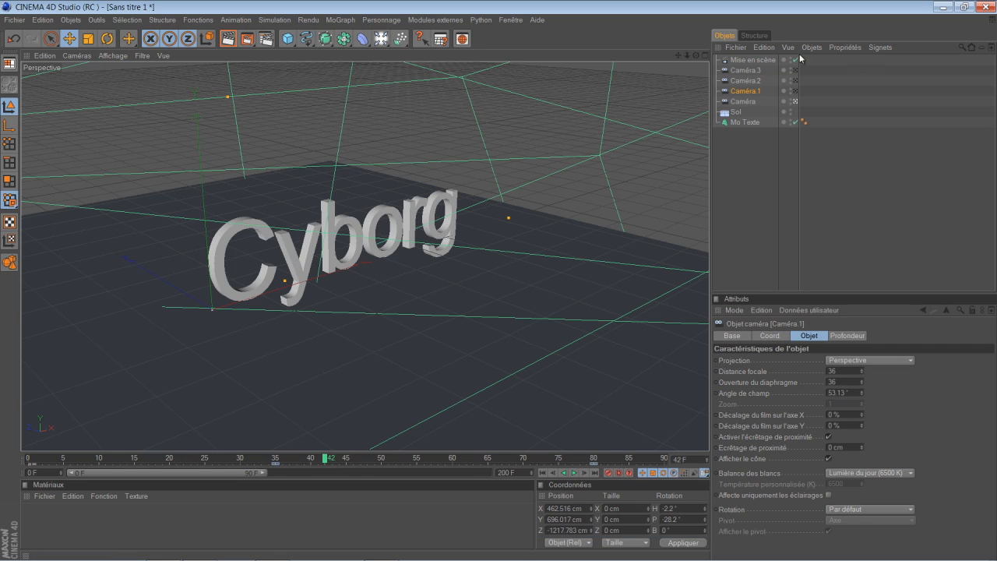
left_click(749, 60)
left_click_drag(753, 94, 804, 361)
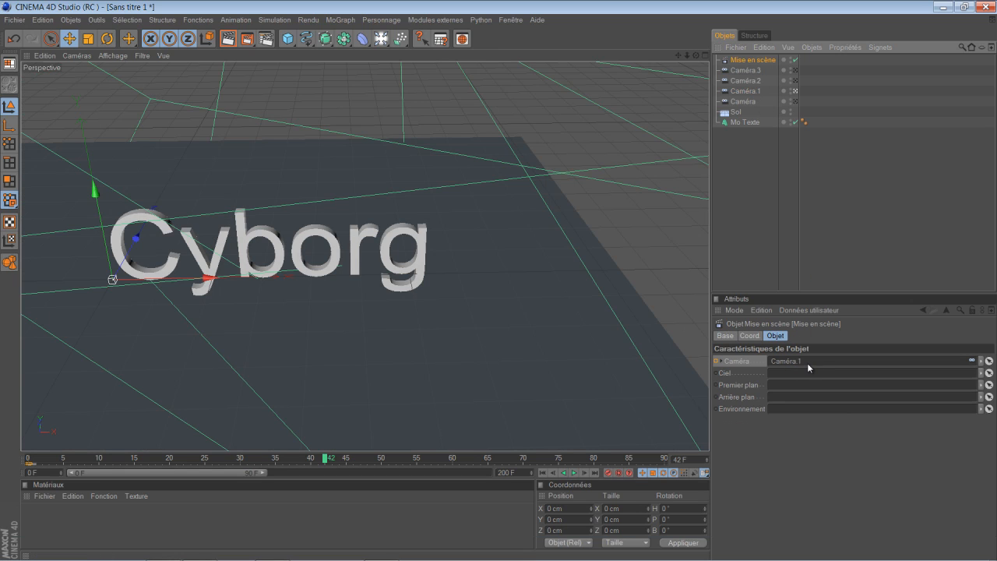
left_click(717, 362)
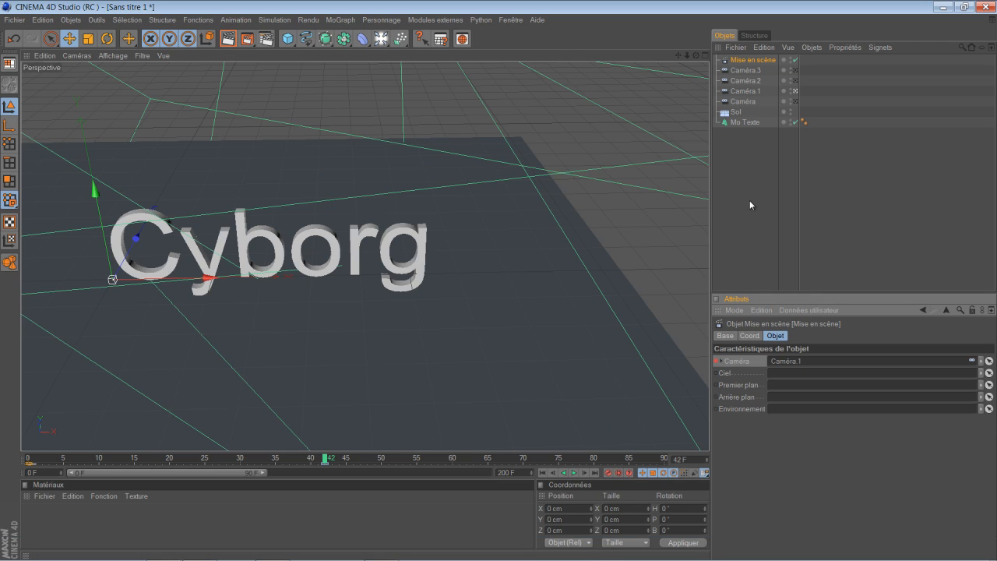
Step: At frame 73, assign Caméra.2 as the Mise en scène object's camera and keyframe the camera link
left_click(757, 81)
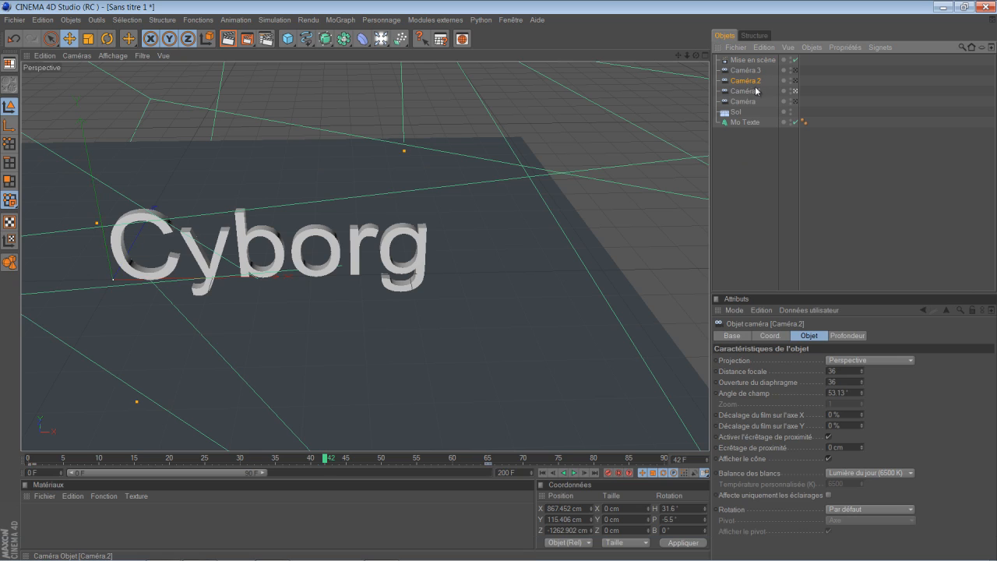
left_click_drag(215, 475, 269, 476)
left_click(751, 92)
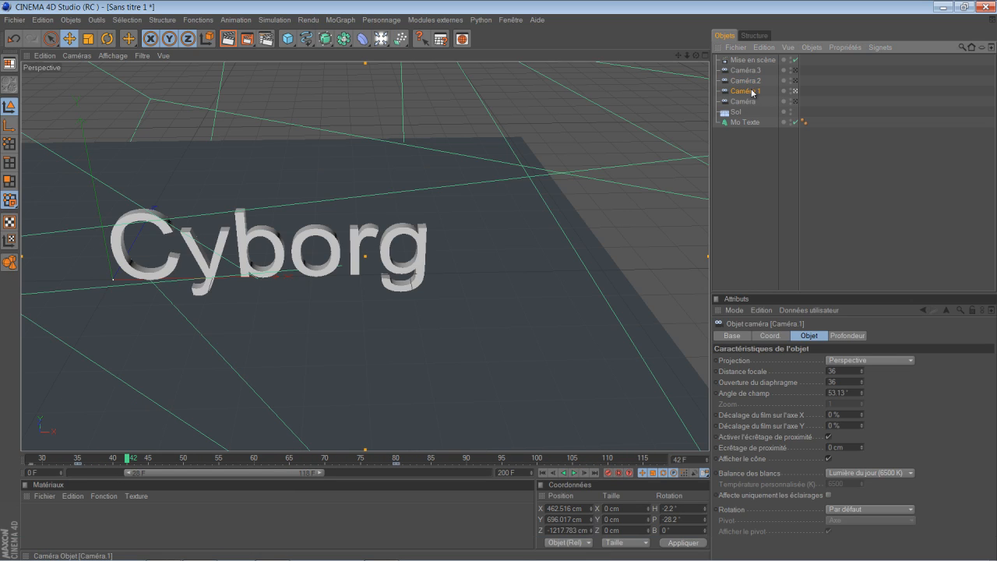
left_click(757, 82)
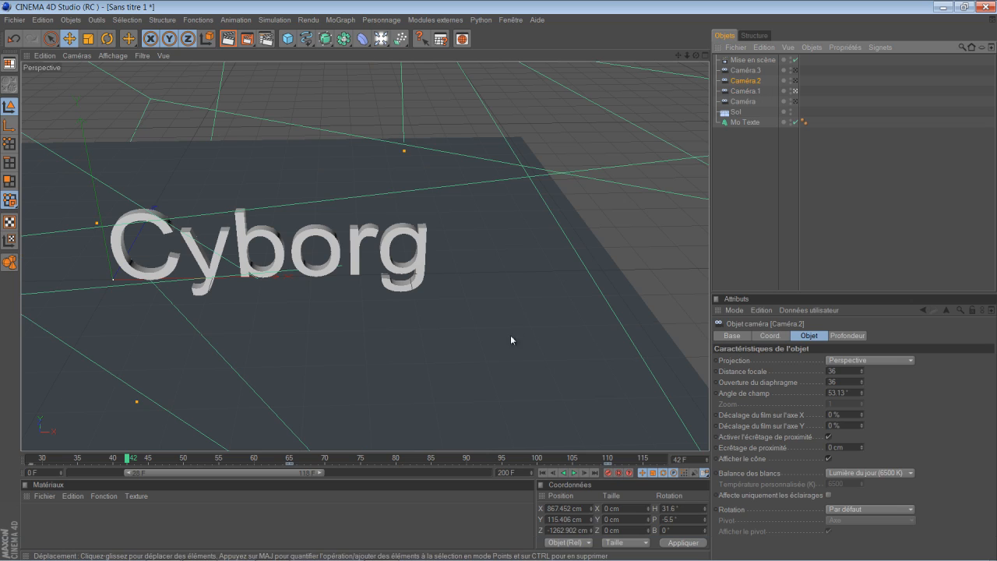
left_click(348, 459)
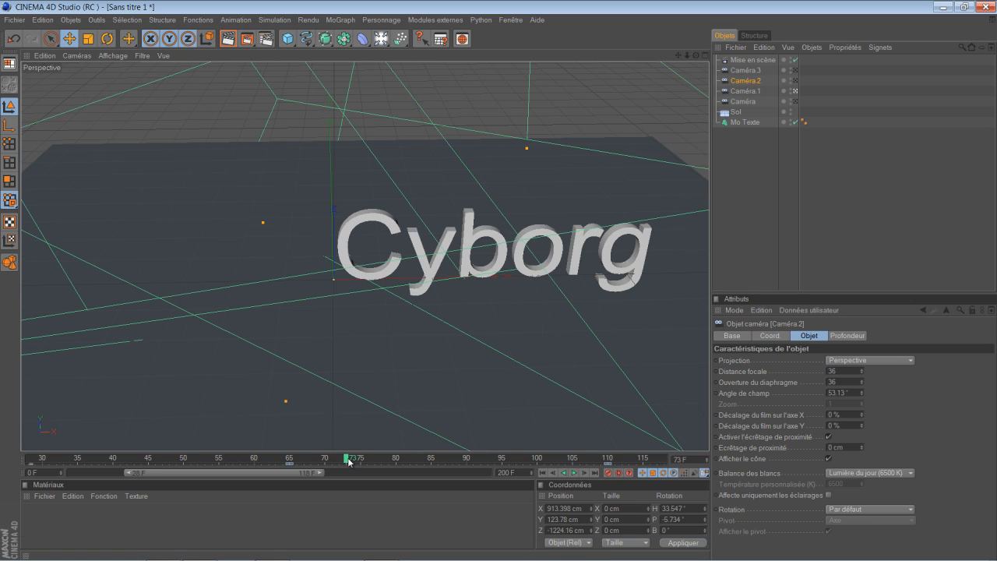
left_click(748, 60)
left_click_drag(747, 81, 805, 366)
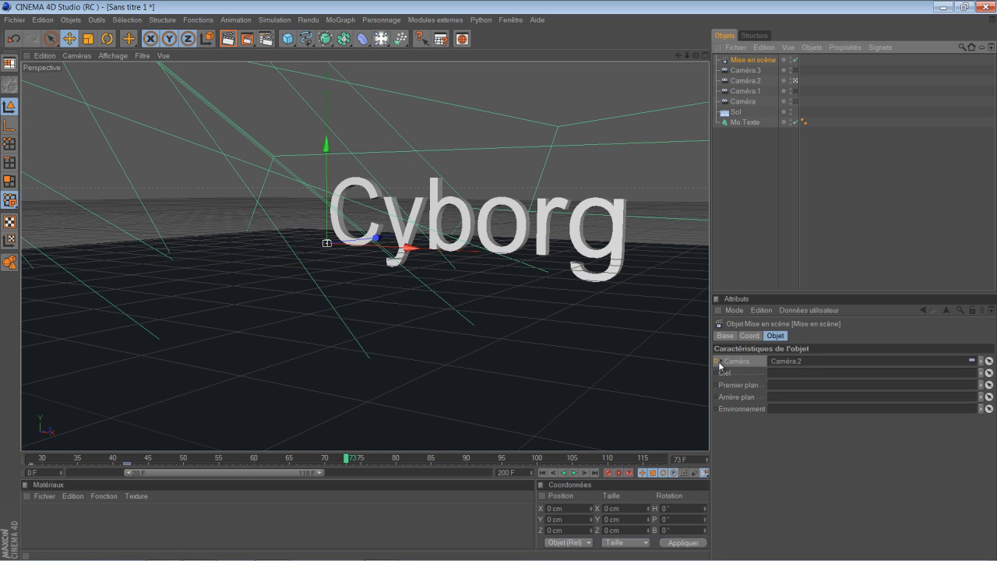
left_click(717, 361, "ctrl")
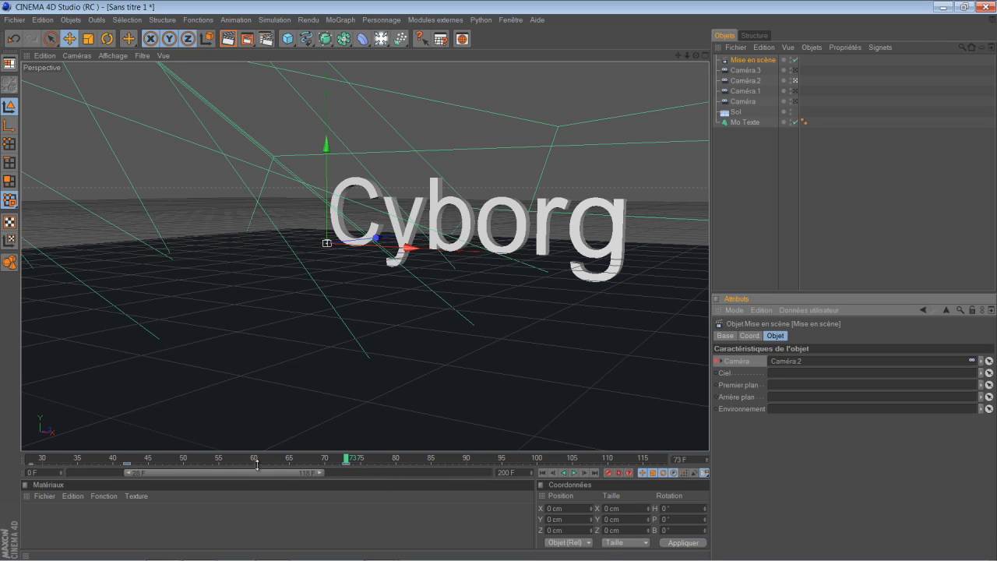
Step: At frame 102, keyframe the Mise en scène object's camera link with Caméra.3 assigned, and return to the first frame
left_click_drag(261, 473, 316, 485)
left_click(753, 81)
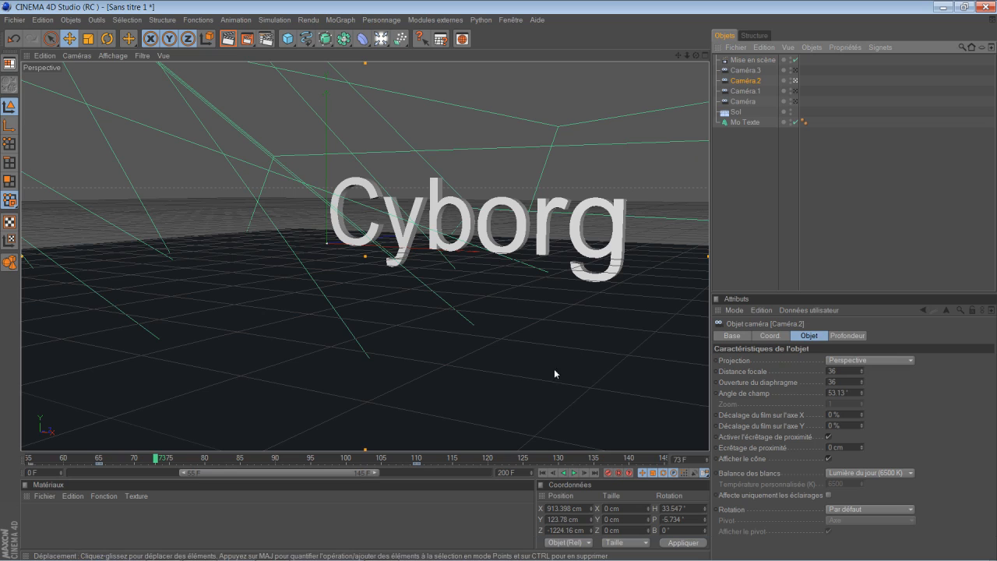
left_click_drag(337, 476, 366, 474)
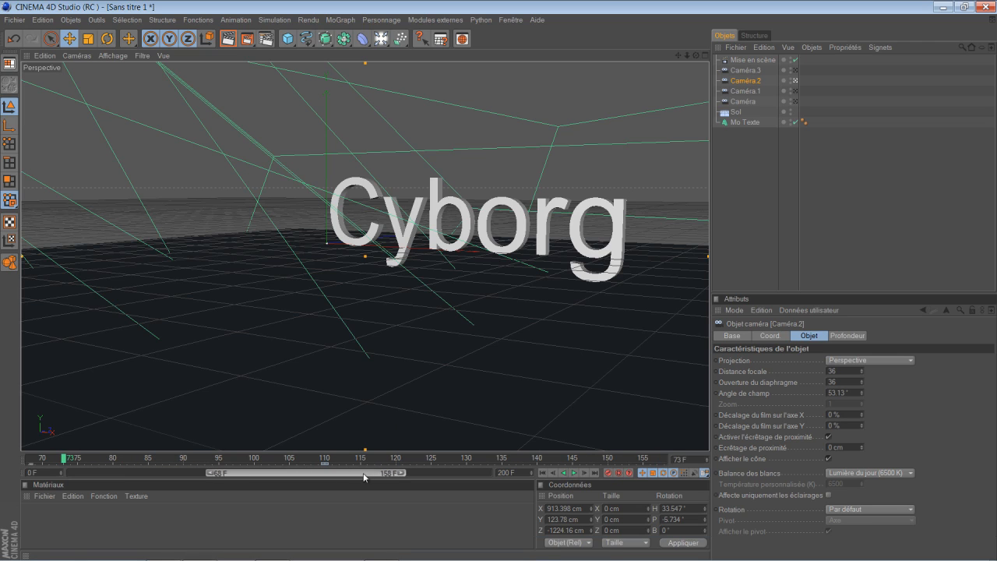
left_click(761, 72)
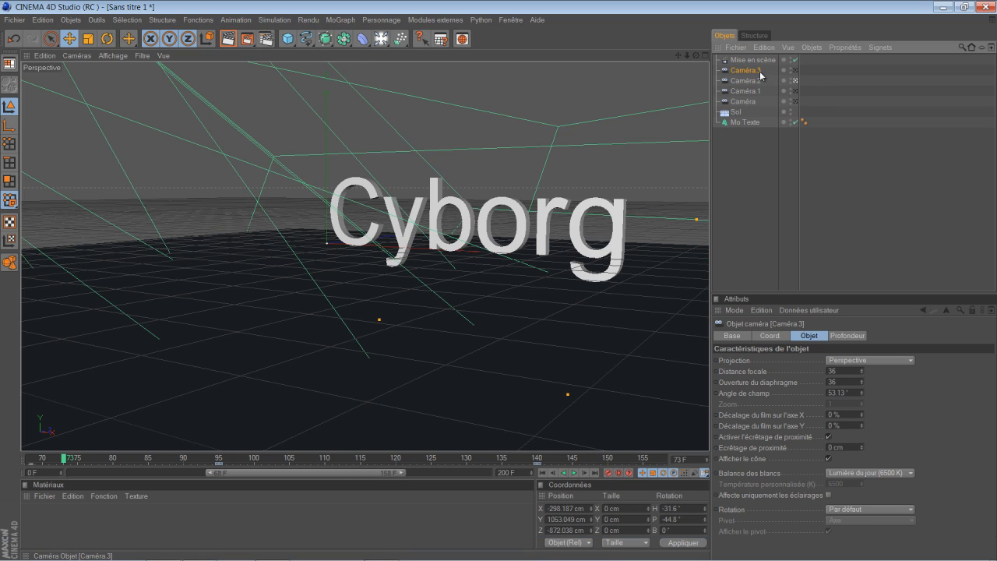
left_click(272, 460)
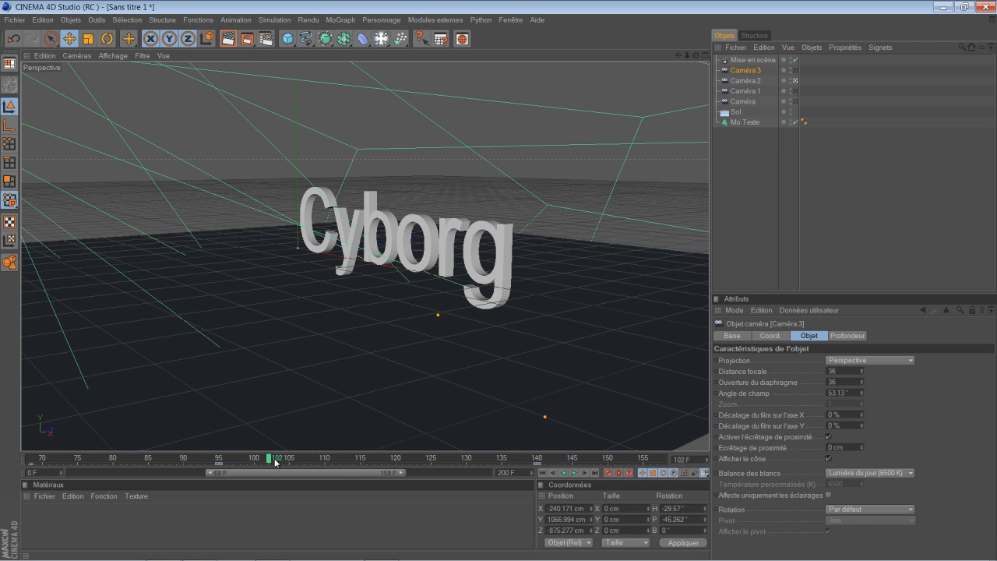
left_click(768, 60)
left_click_drag(753, 72, 808, 366)
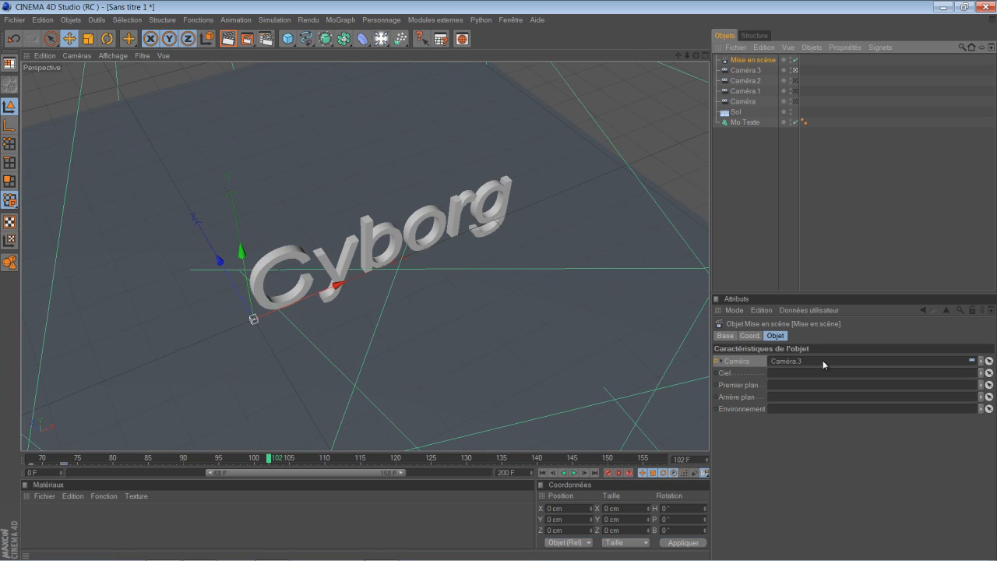
left_click(721, 360)
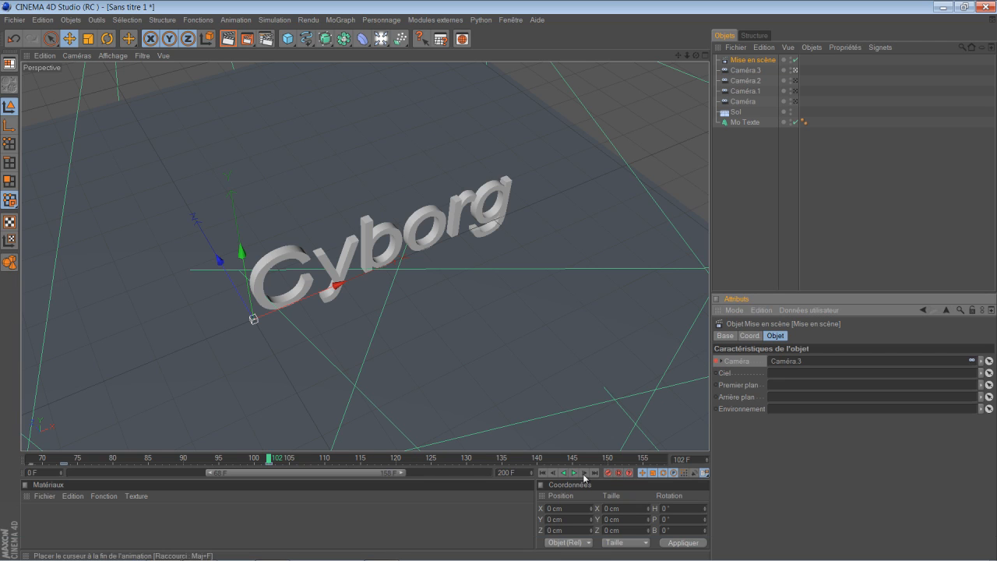
left_click(543, 472)
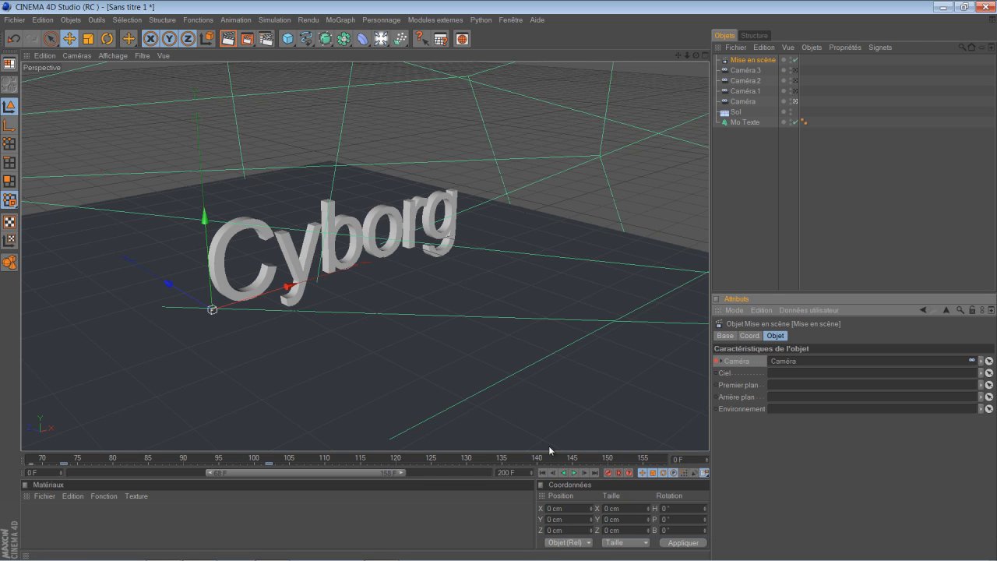
left_click_drag(370, 472, 232, 472)
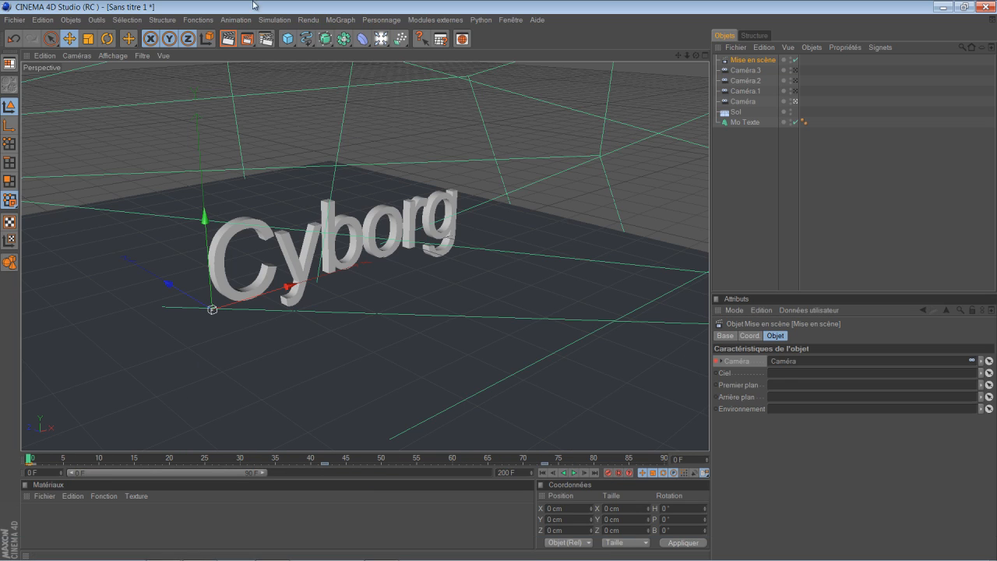
Step: Change the Mo Texte object's font to Zeroes 2 and set its depth to 40
left_click(746, 122)
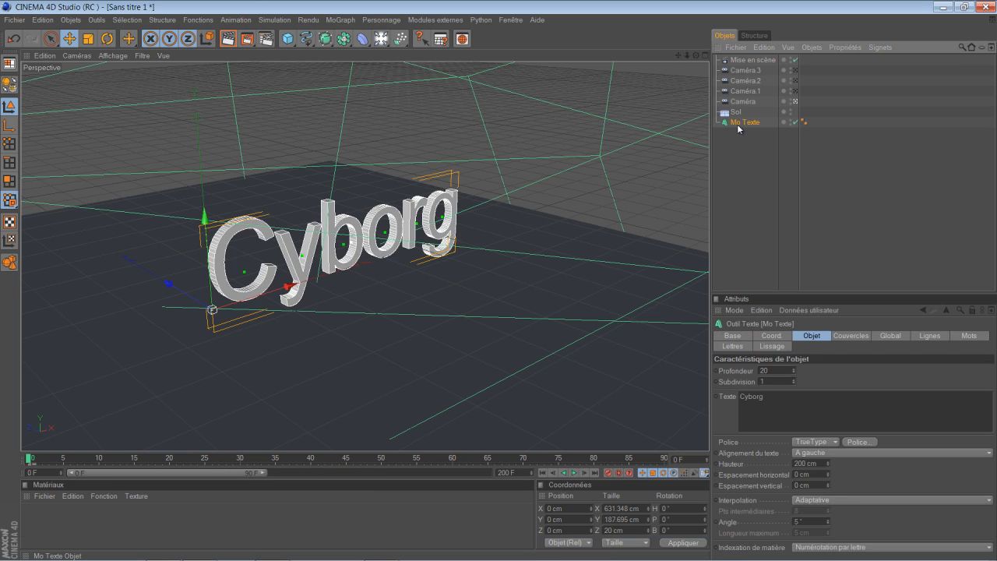
left_click(869, 441)
left_click(119, 203)
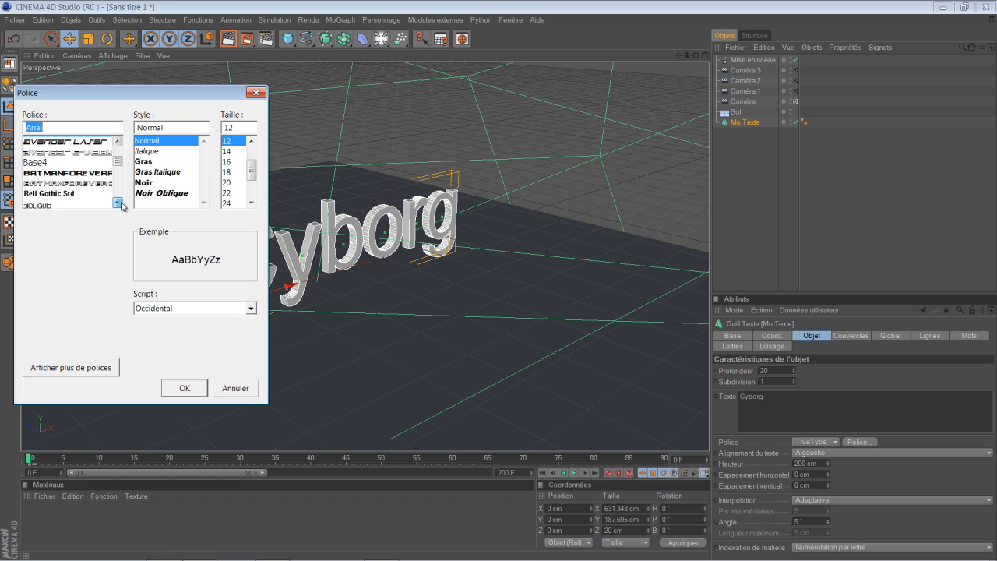
left_click(120, 203)
left_click(119, 203)
left_click_drag(119, 162, 120, 202)
left_click(76, 202)
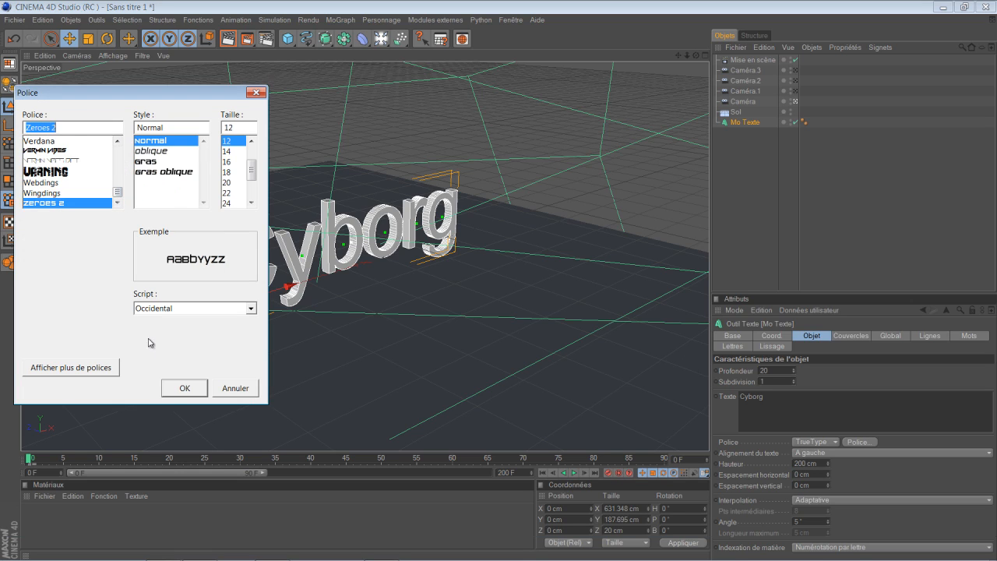
left_click(185, 388)
double_click(765, 371)
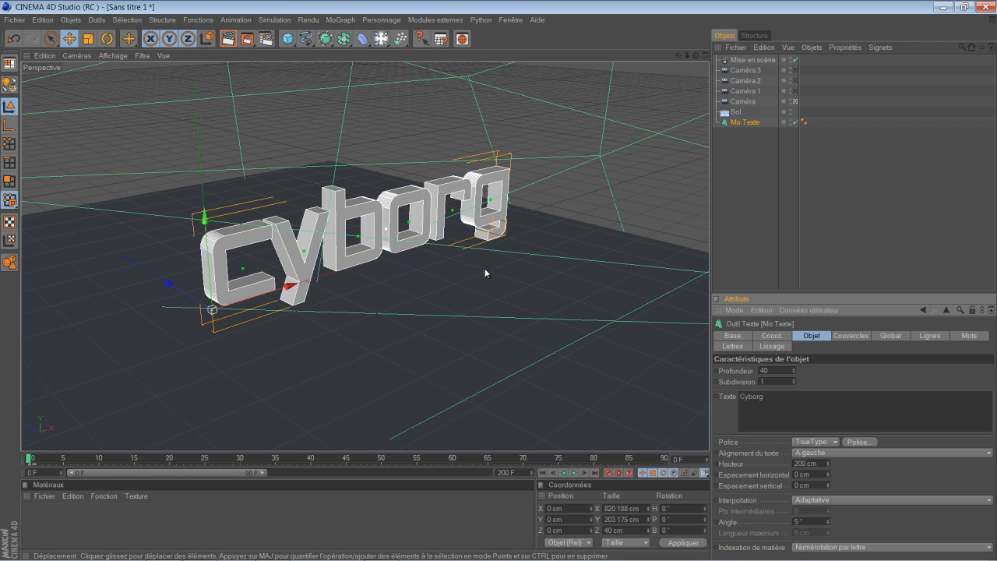
Step: Create a new material and load a Dégradé shader as its Couleur channel texture, opening the gradient's settings
double_click(151, 509)
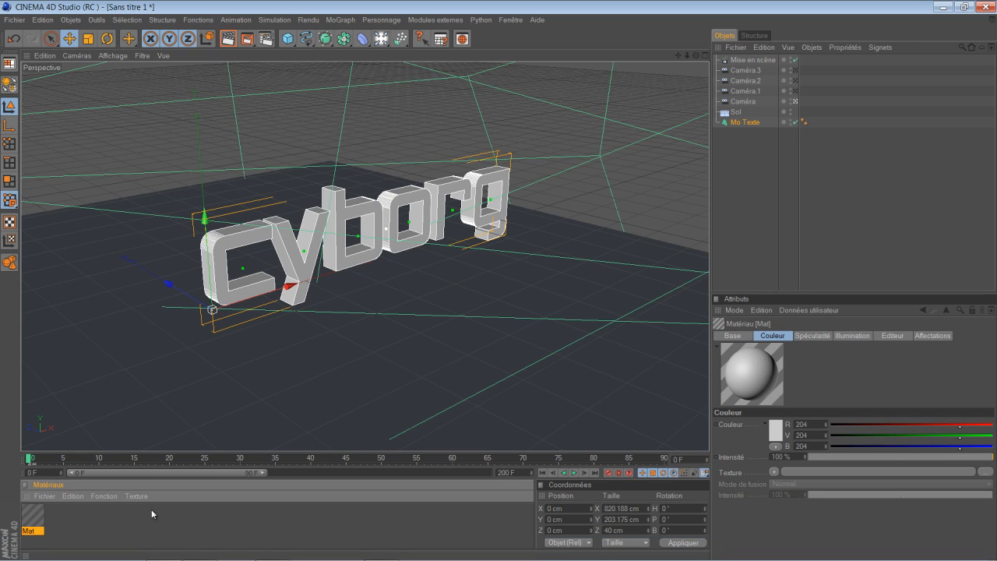
double_click(31, 514)
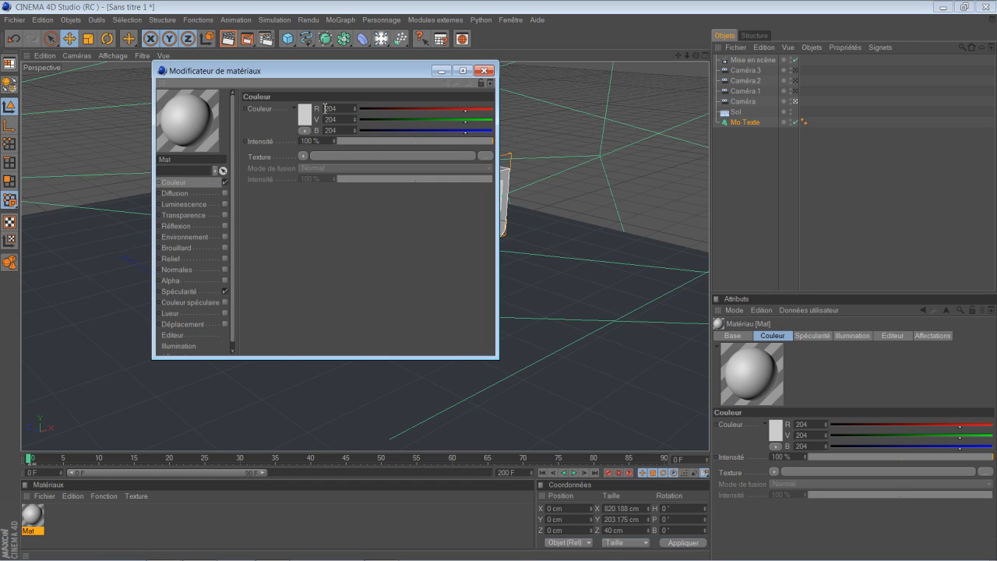
left_click(304, 130)
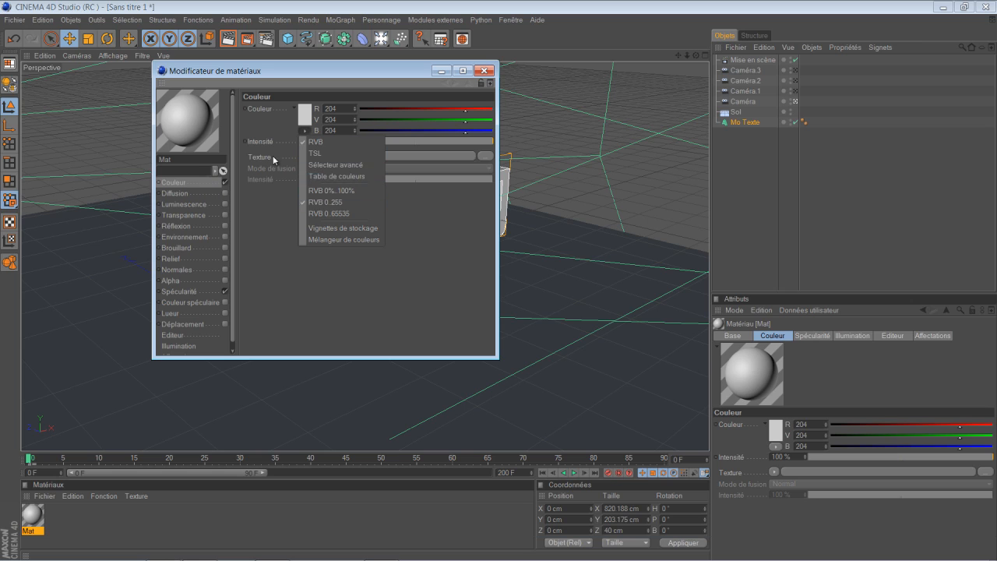
left_click(276, 120)
left_click(303, 156)
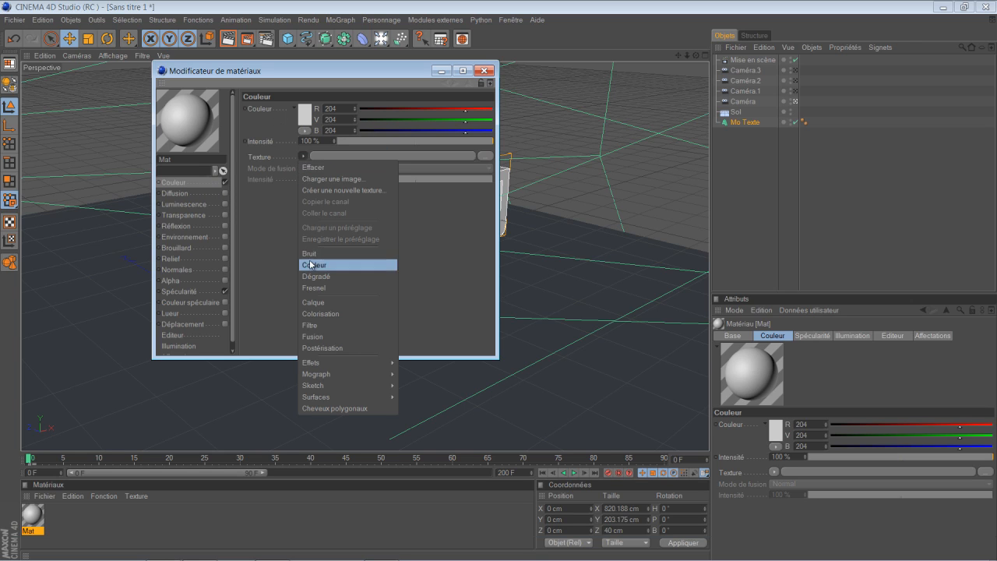
left_click(327, 276)
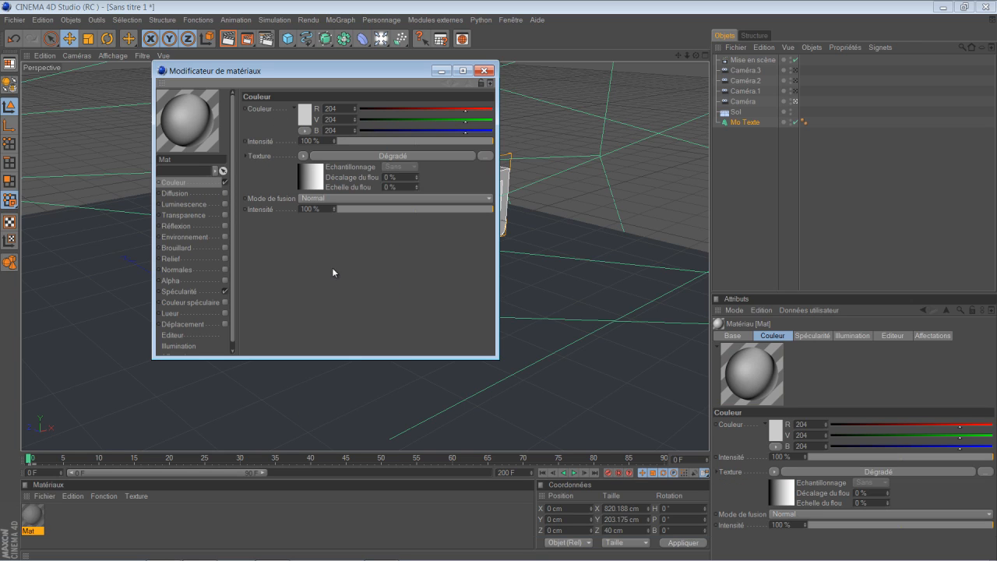
left_click(307, 179)
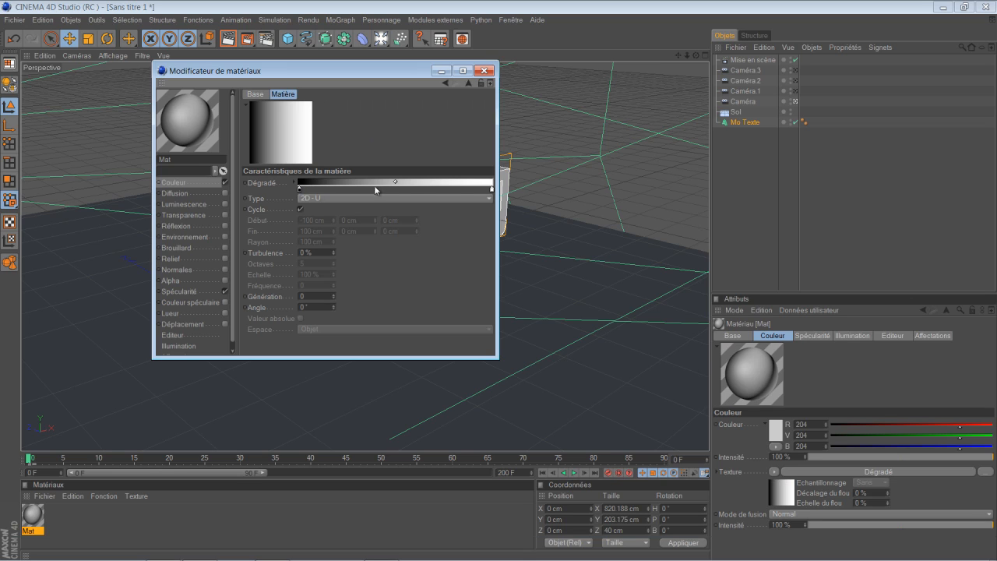
Step: Add a middle colour stop to the gradient and set its first stop to green (RGB 34, 150, 33)
left_click(395, 189)
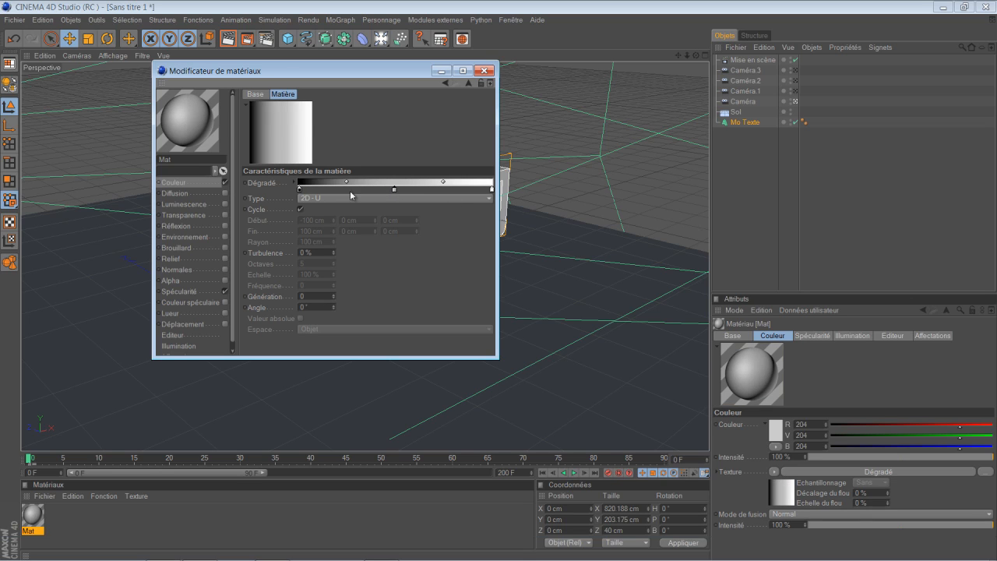
double_click(299, 189)
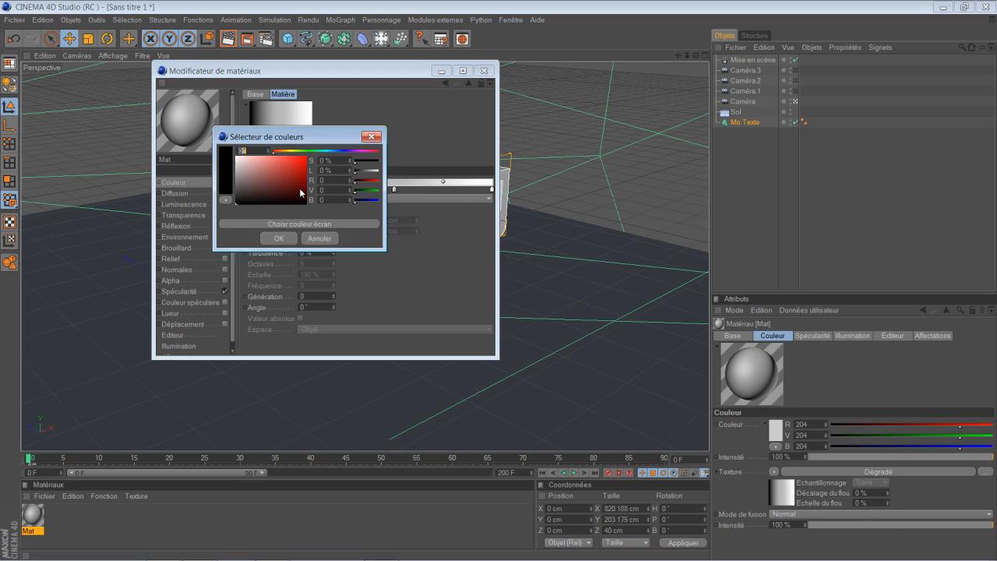
left_click_drag(239, 168, 290, 176)
left_click(275, 240)
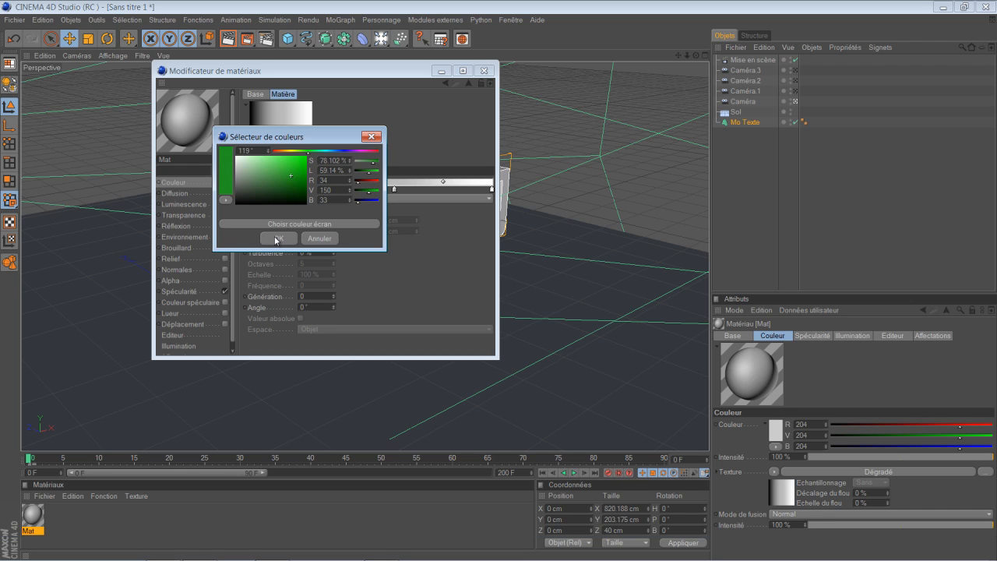
Step: Set the gradient's middle stop to gold (RGB 186, 159, 6) and its end stop to red (RGB 178, 19, 16)
double_click(393, 189)
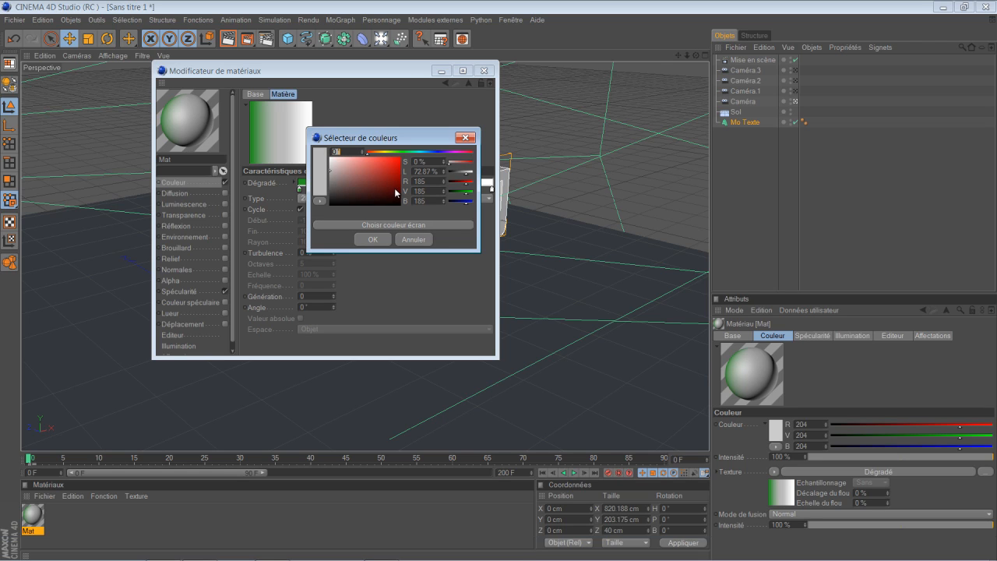
left_click_drag(394, 153, 399, 173)
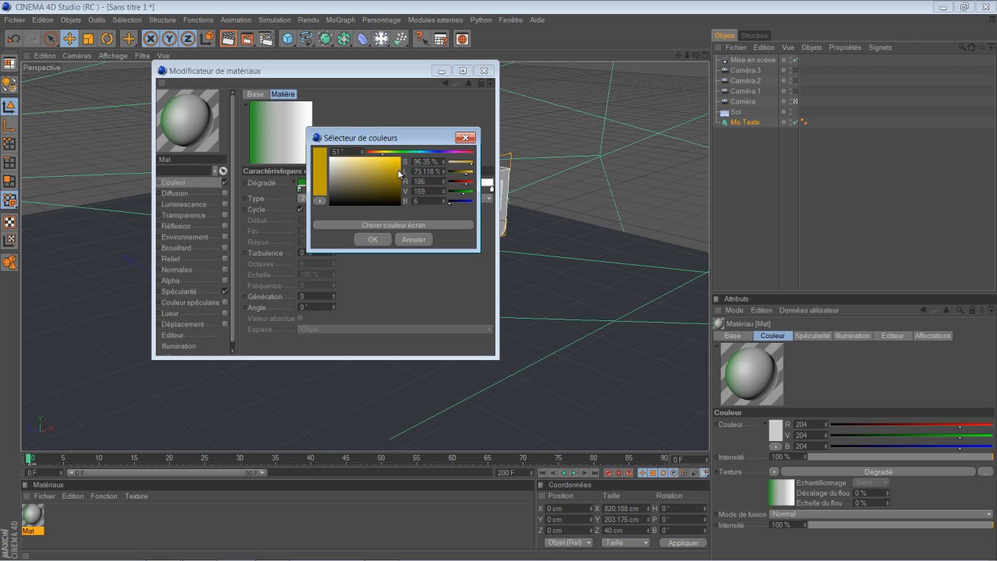
left_click(376, 240)
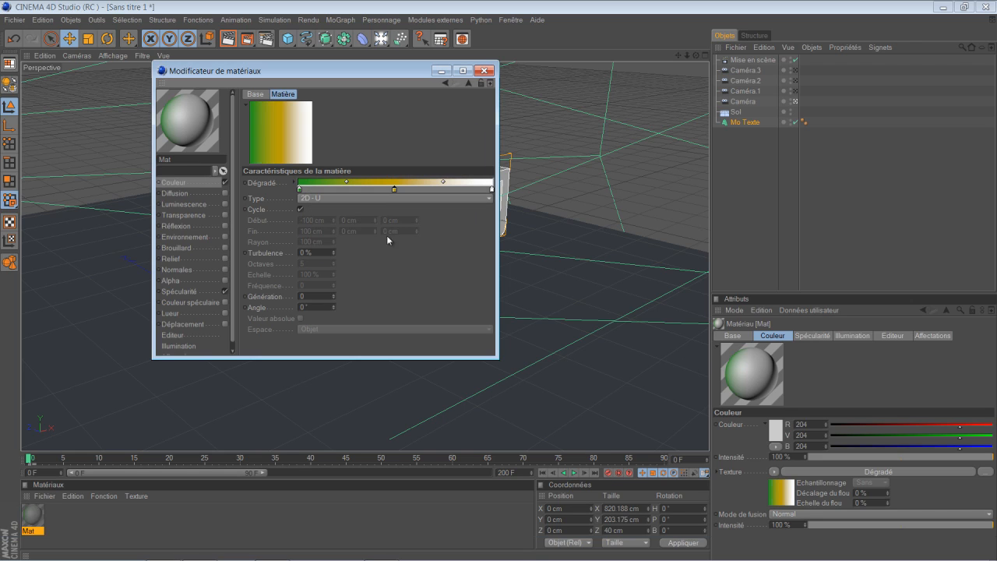
double_click(492, 189)
left_click_drag(497, 151, 489, 173)
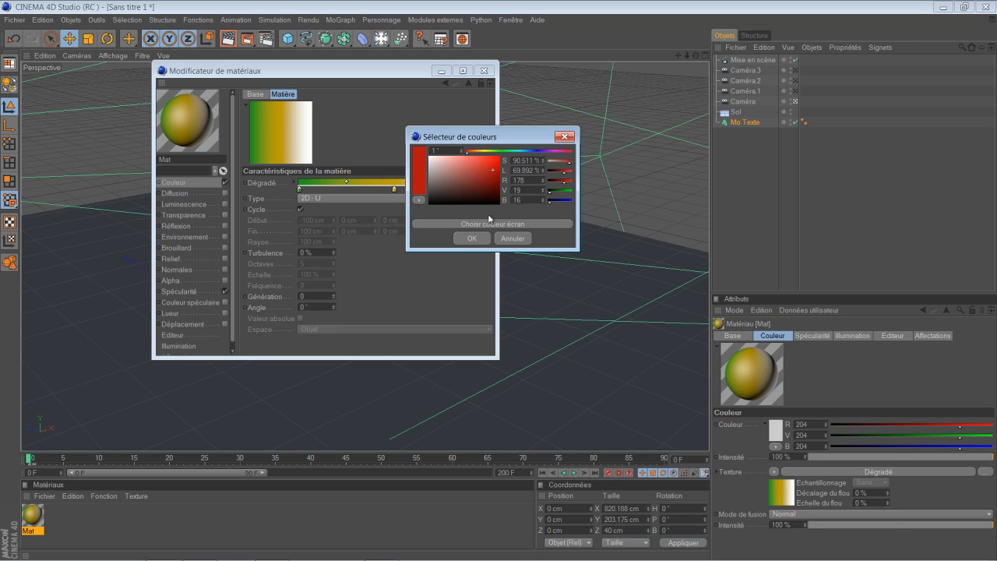
left_click(484, 236)
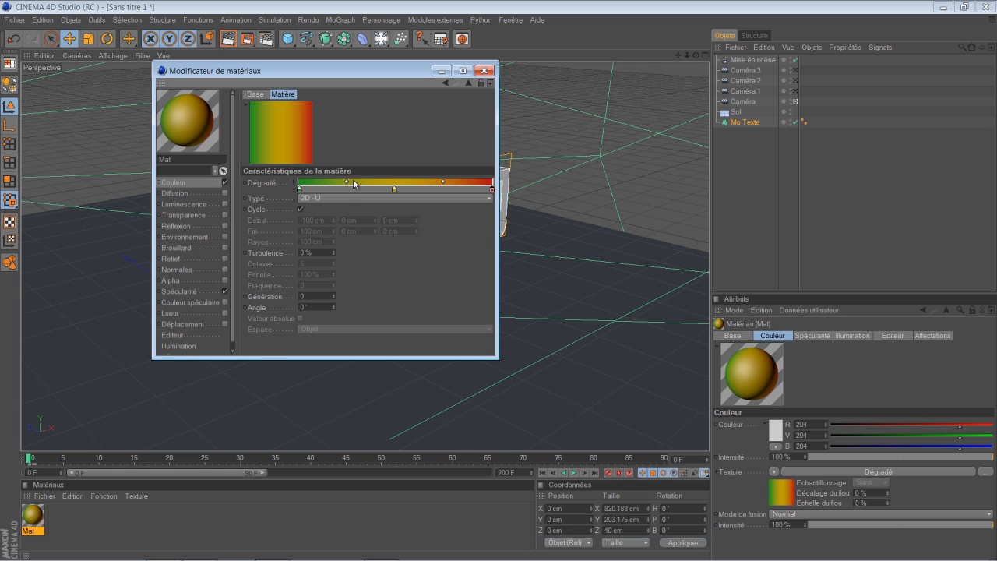
left_click(484, 70)
Step: Apply the gradient material to the Cyborg text and render the view to check it
left_click_drag(24, 512, 296, 269)
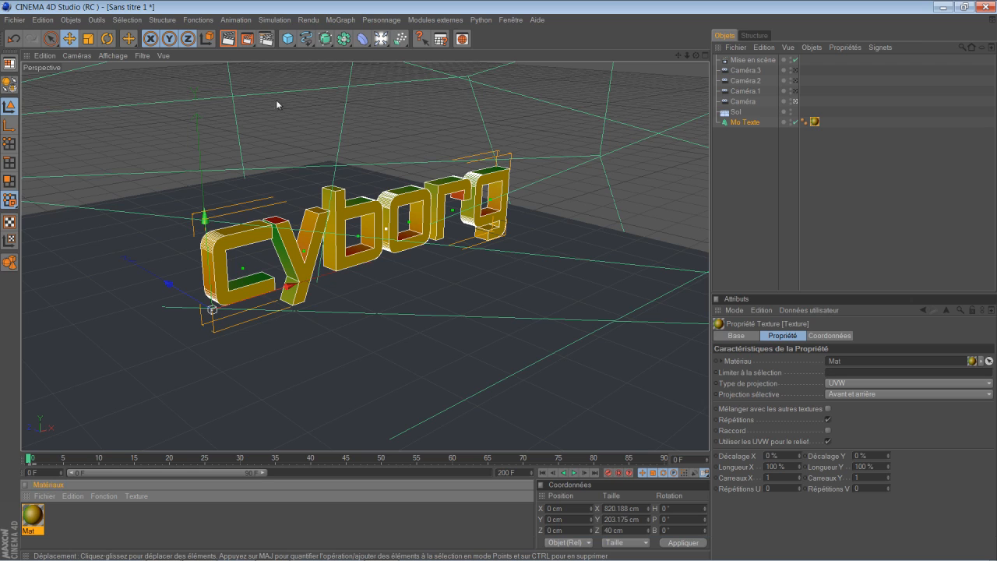
left_click(229, 38)
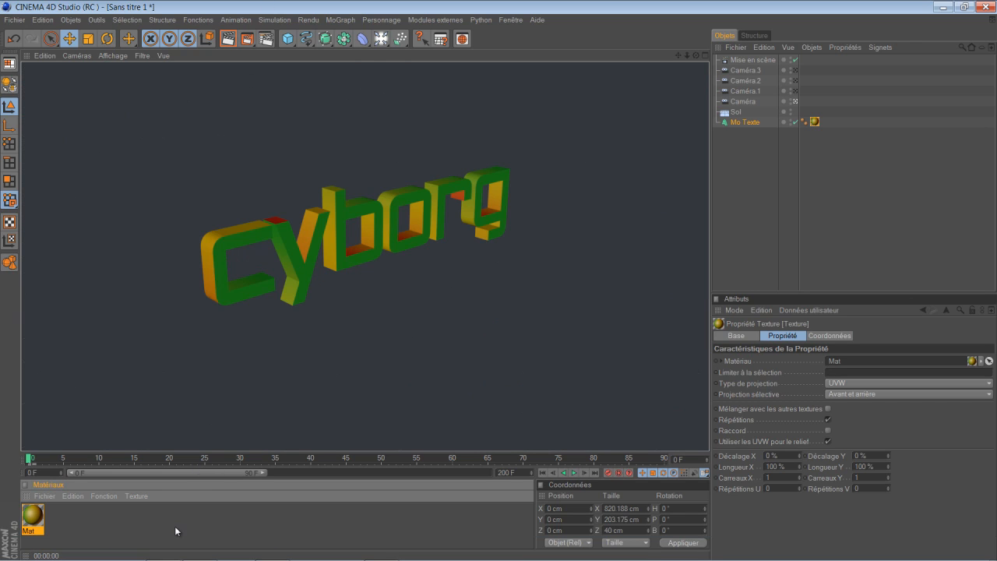
left_click(105, 533)
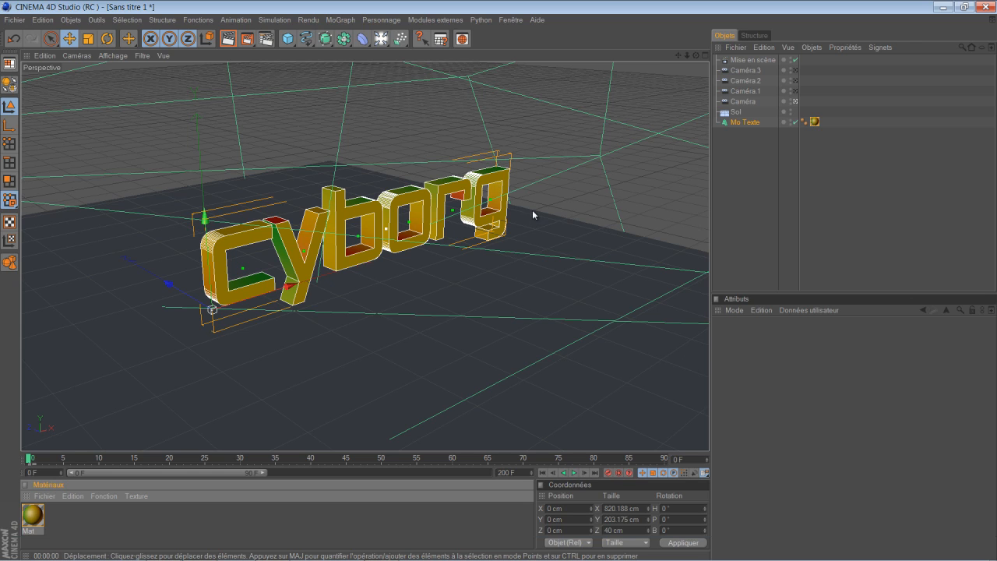
Step: Try Planaire and settle on Frontale as the projection type of the text's material, and render the view
left_click(814, 121)
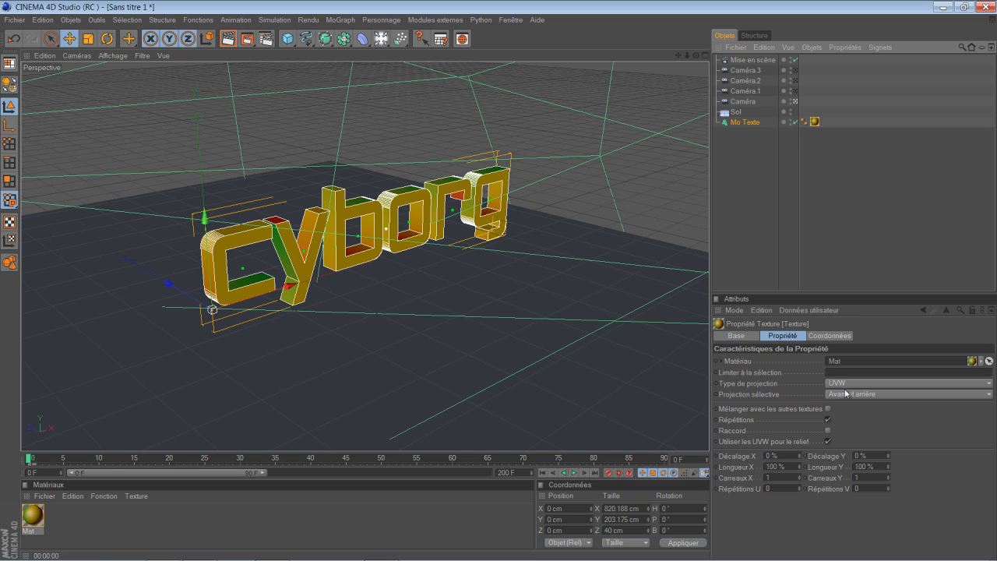
left_click(830, 382)
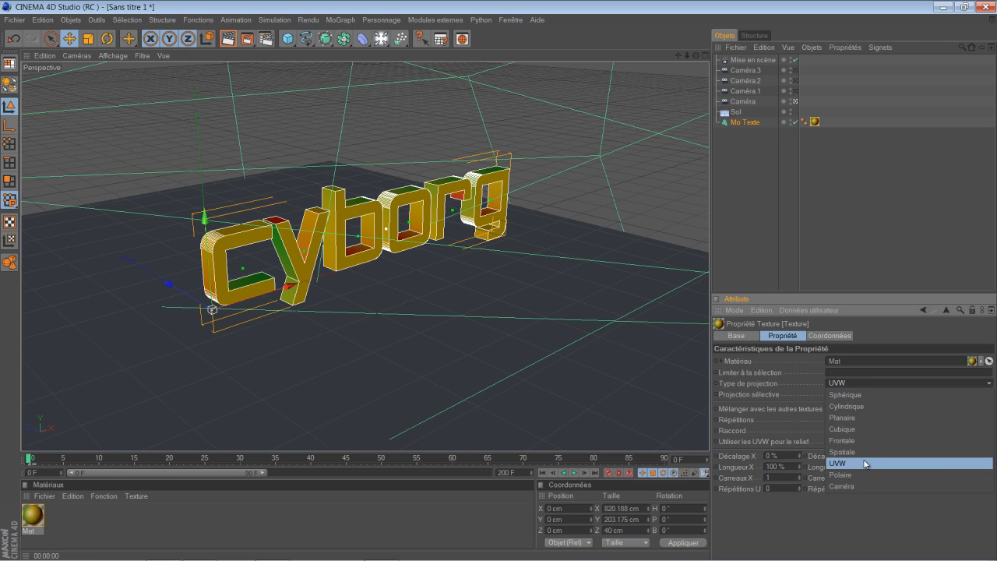
left_click(865, 419)
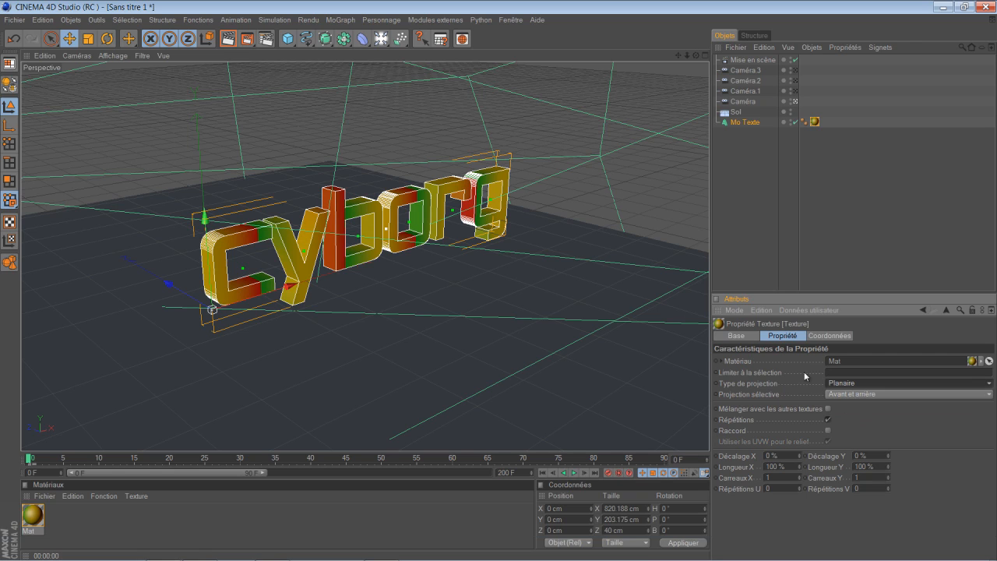
left_click(859, 382)
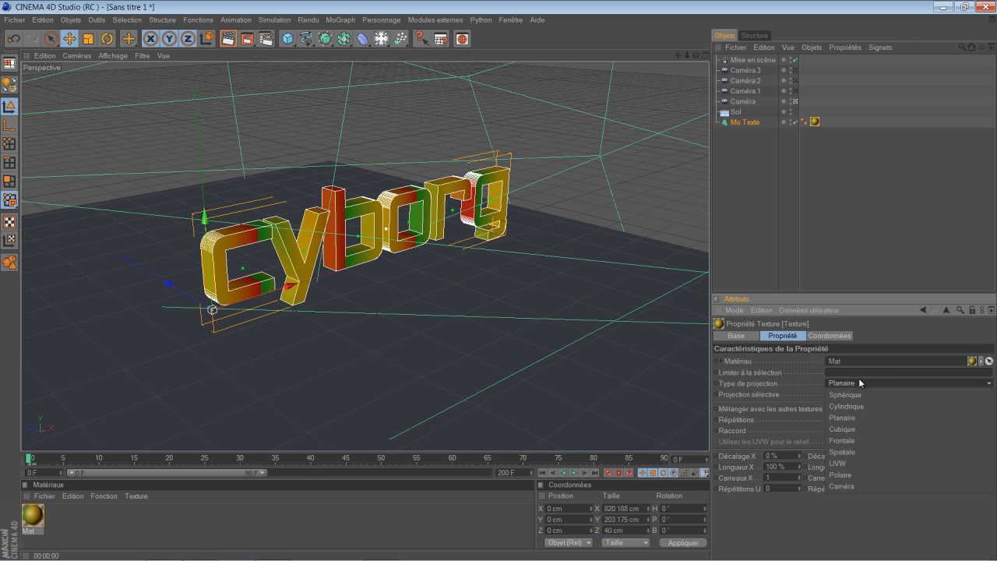
left_click(861, 441)
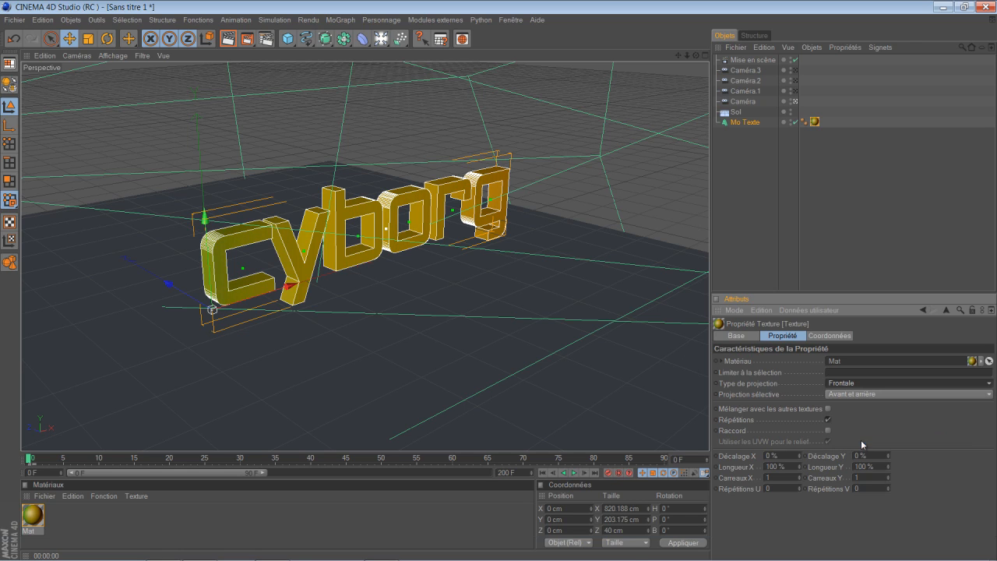
left_click(228, 38)
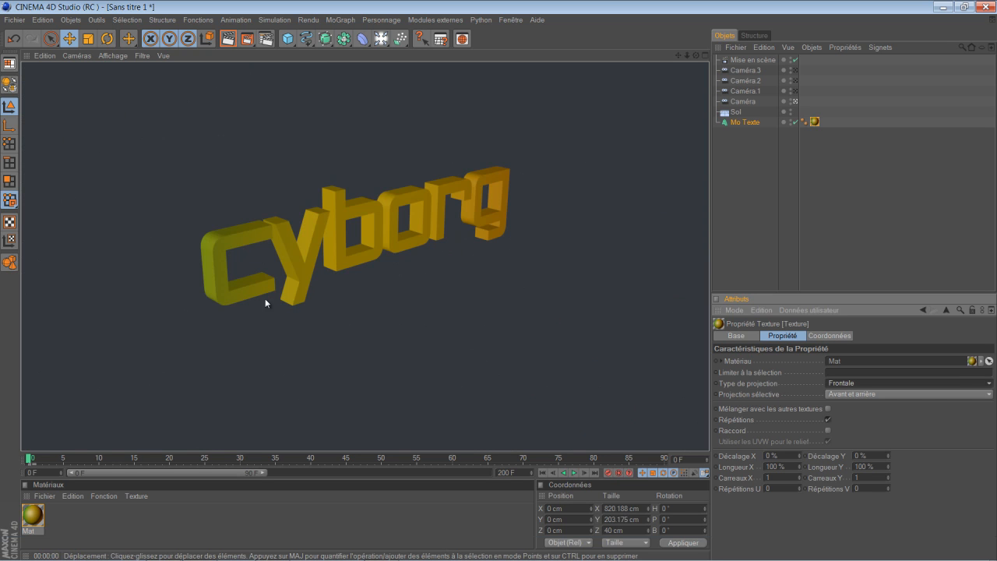
Step: Add a standard light (Lumière) to the scene and raise it to about 622 cm on Y
left_click(420, 297)
scroll(385, 195, "down", 5)
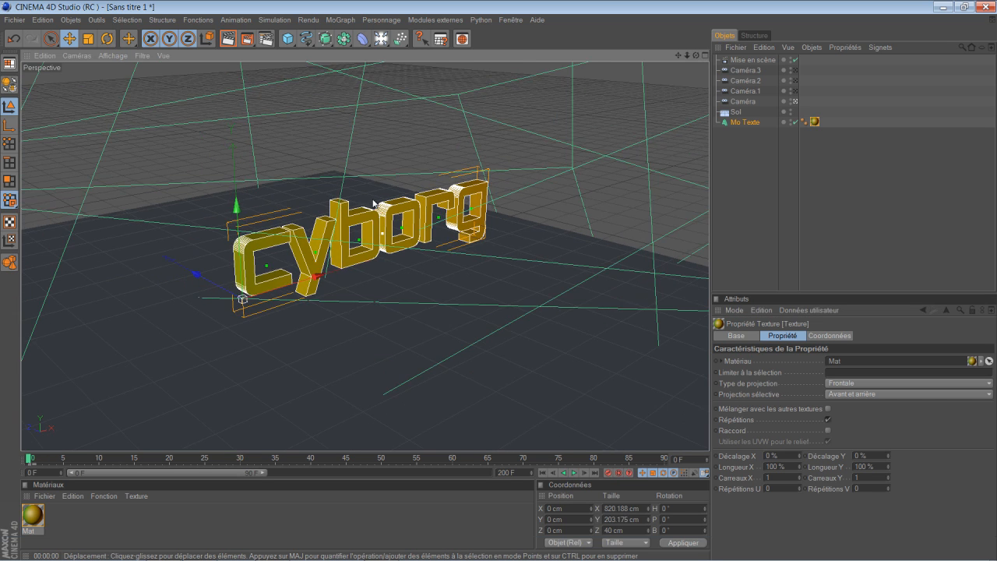
scroll(384, 193, "down", 3)
left_click(381, 38)
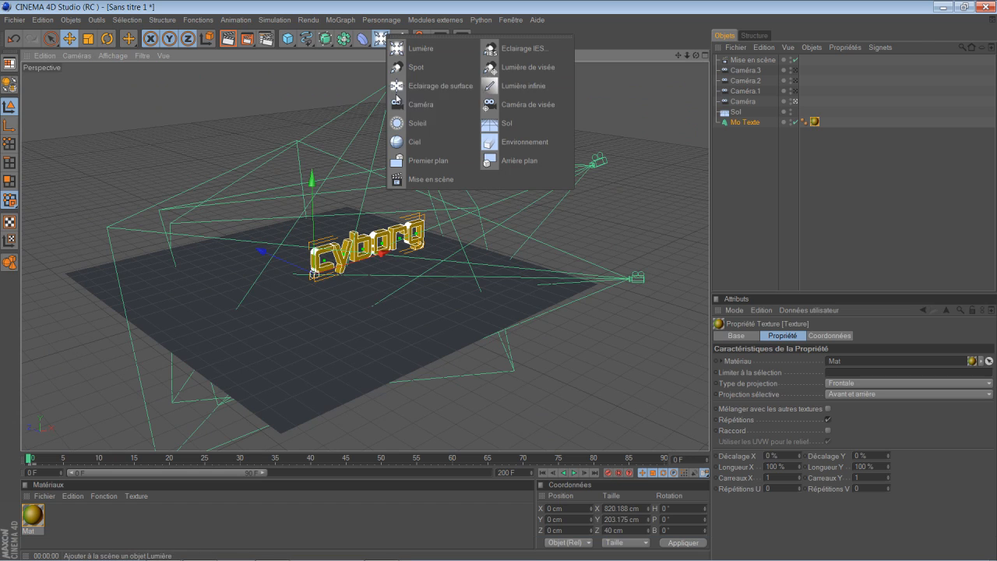
left_click(423, 50)
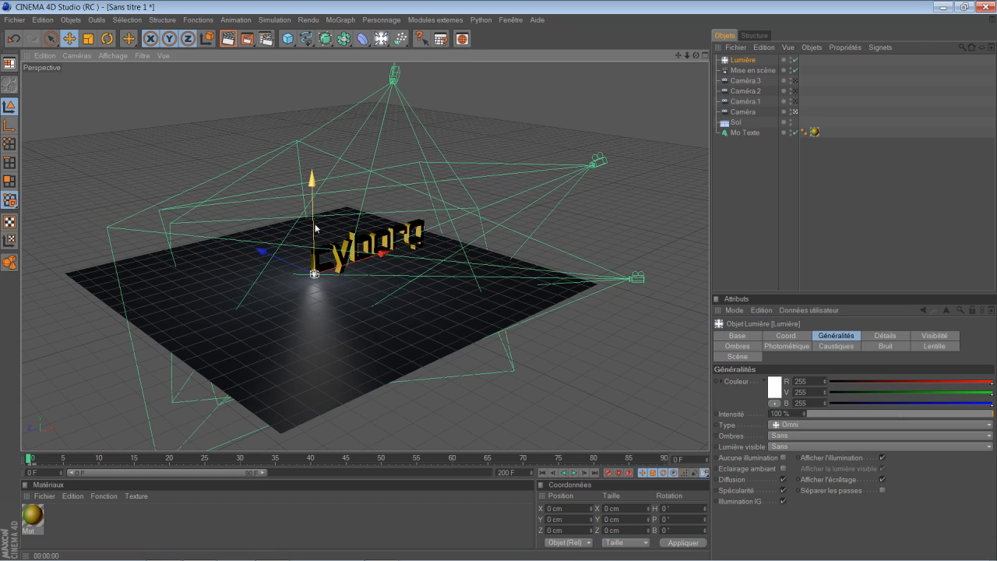
left_click_drag(313, 228, 312, 111)
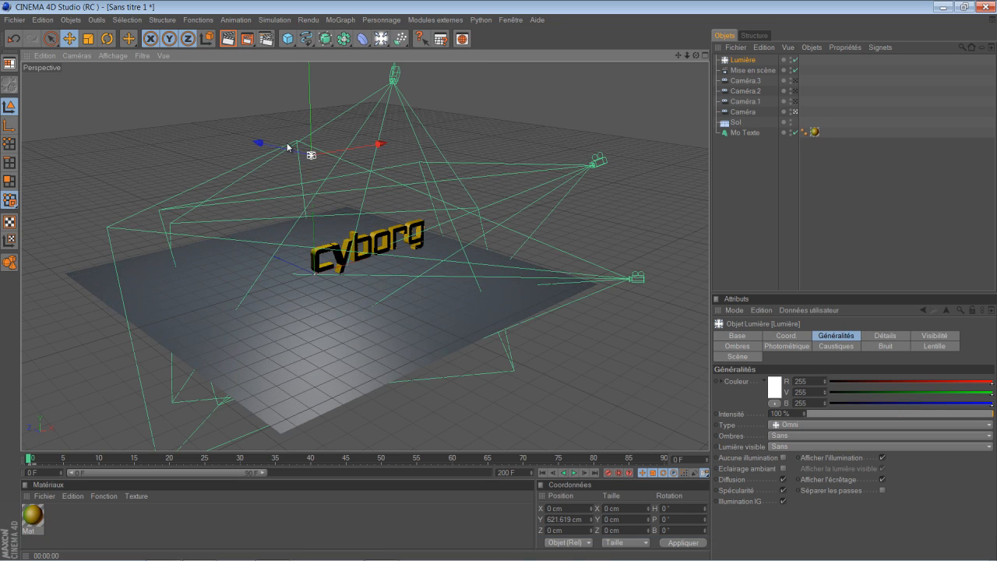
Step: Place the light above and in front of the Cyborg text, at about X -832, Y 758 and Z -1428 cm
left_click_drag(288, 148, 325, 143)
left_click_drag(456, 162, 404, 173)
left_click_drag(325, 183, 371, 196)
left_click_drag(450, 185, 422, 192)
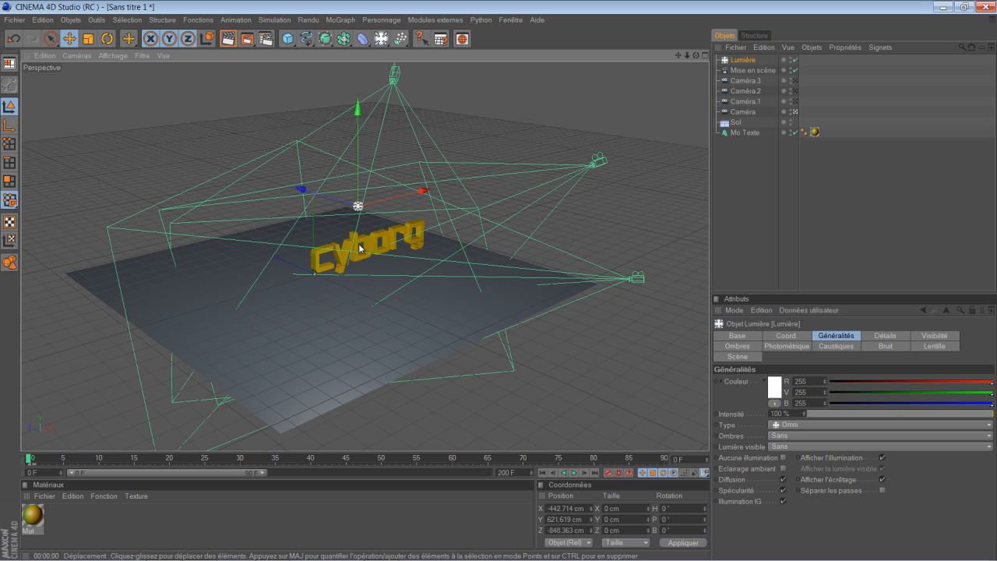
scroll(353, 250, "up", 4)
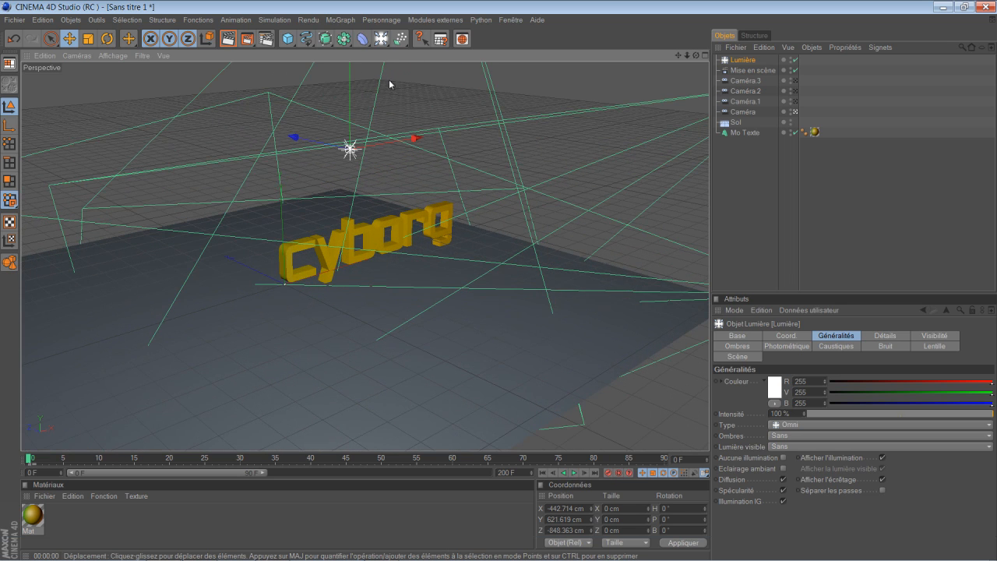
scroll(361, 162, "down", 3)
scroll(361, 179, "up", 2)
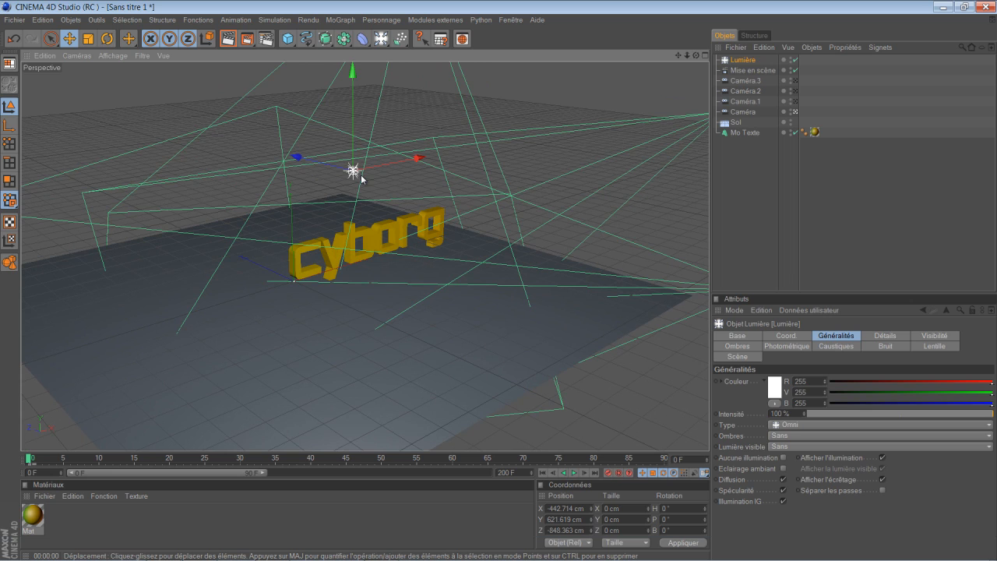
left_click_drag(297, 157, 499, 285)
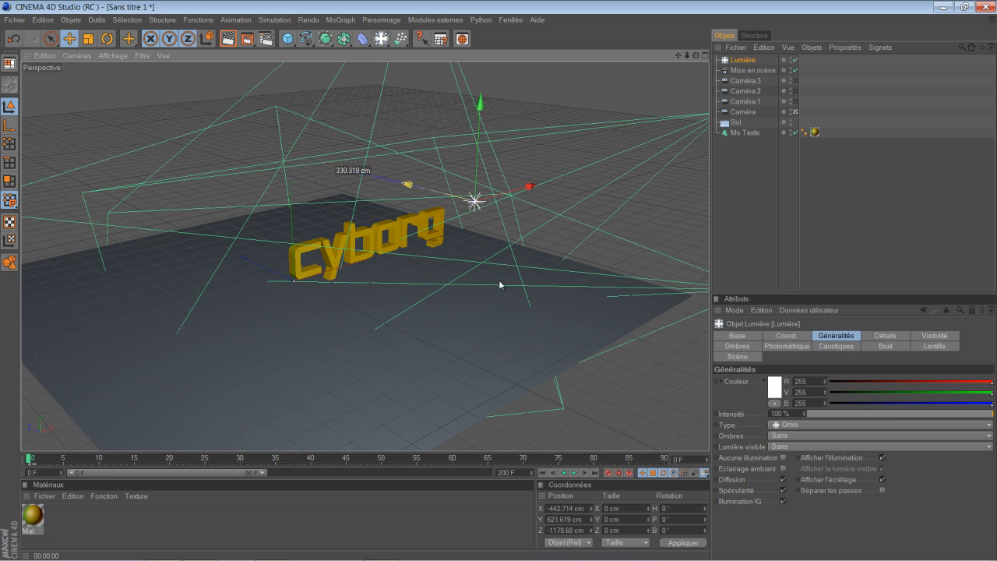
left_click_drag(511, 192, 455, 205)
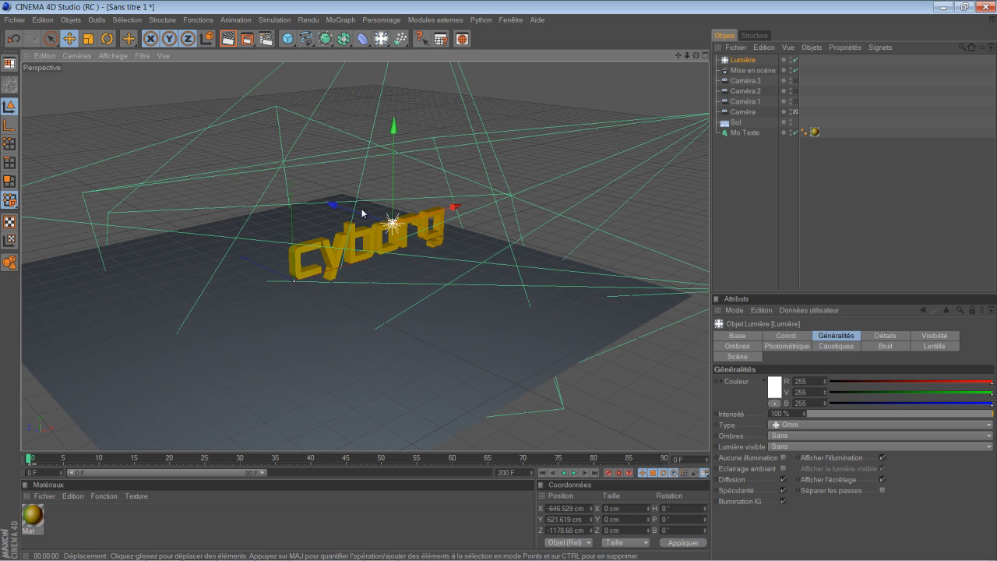
left_click_drag(362, 213, 488, 252)
left_click_drag(573, 244, 498, 281)
left_click_drag(429, 211, 500, 280)
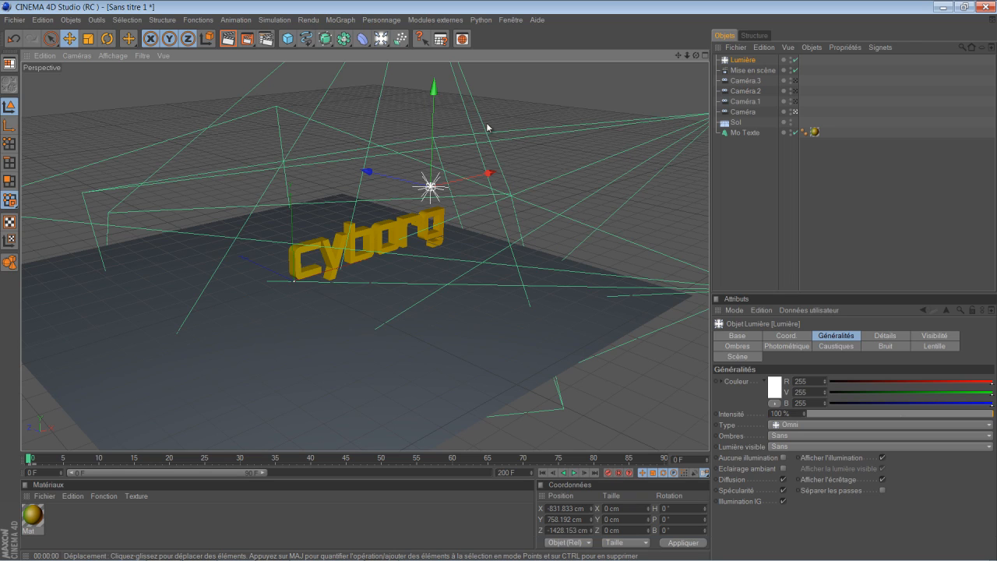
Step: Set the light's shadows to Masques d'ombres (ombres diffuses) and its visible light to Volumétrique
left_click(746, 347)
left_click(759, 381)
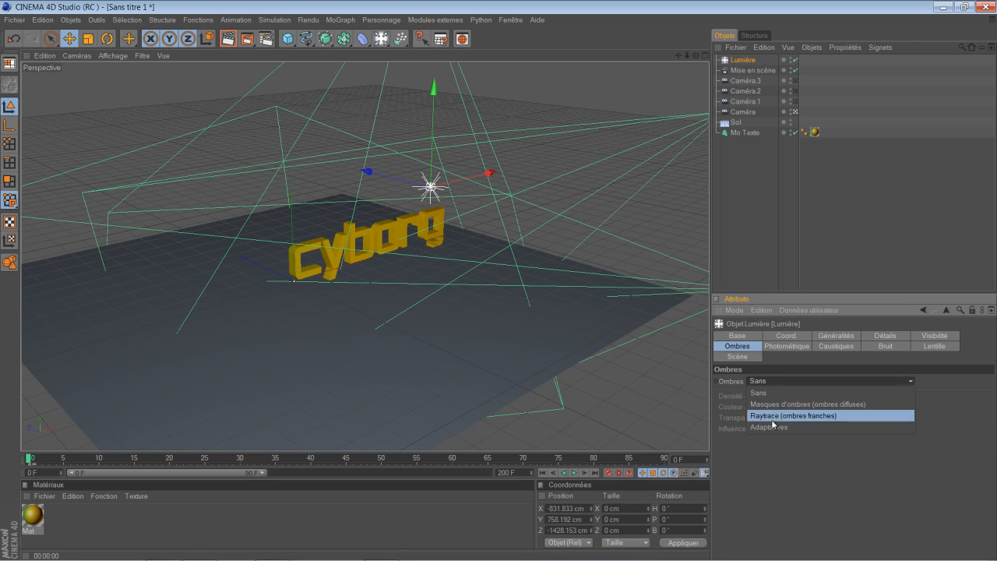
left_click(783, 406)
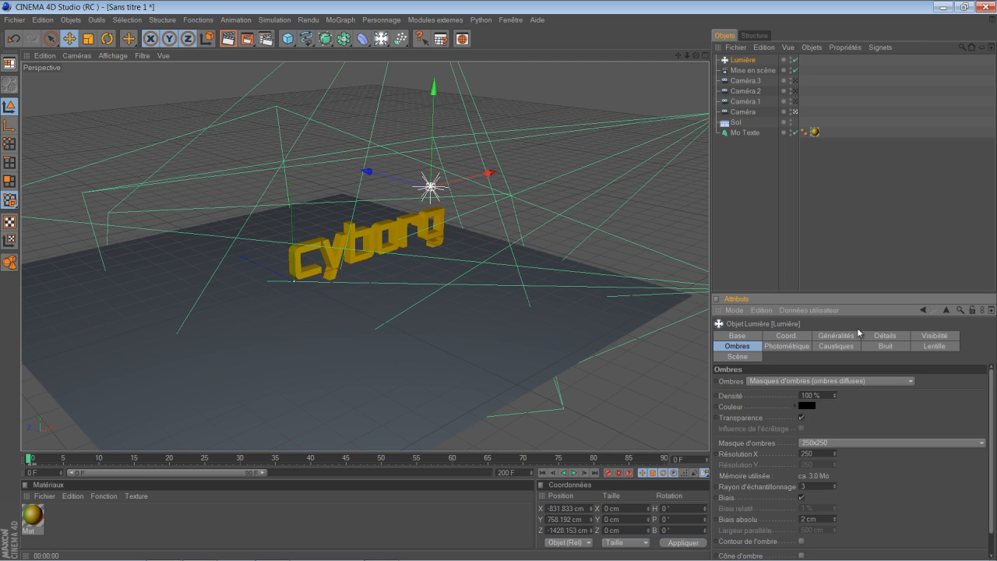
left_click(851, 335)
left_click(808, 446)
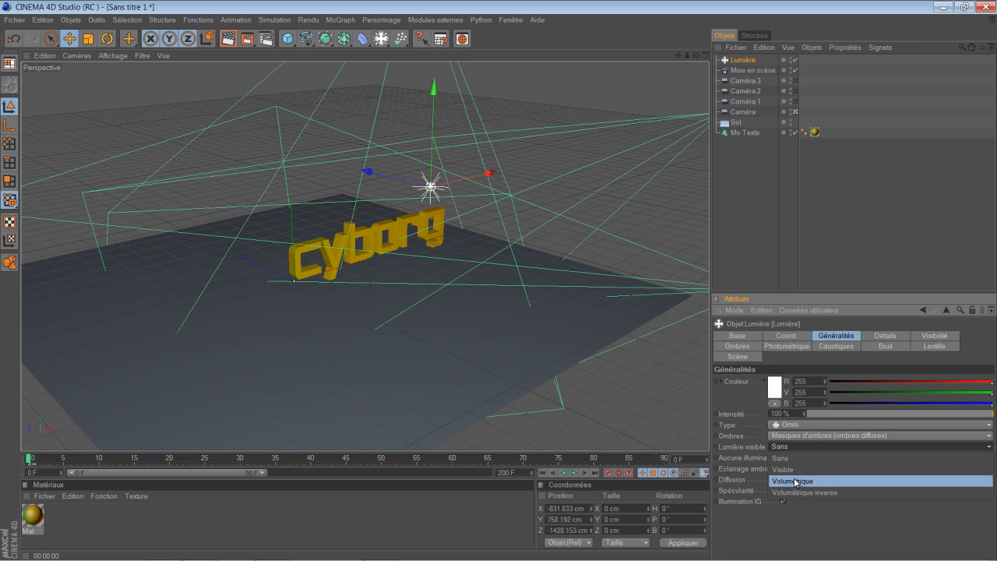
left_click(794, 481)
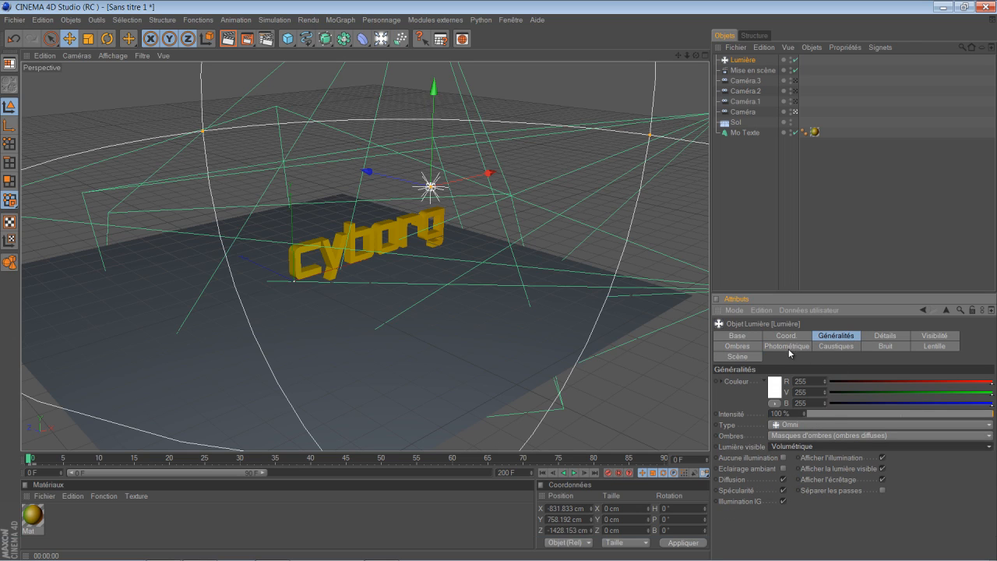
Step: Set the light's shadow map resolution to 750x750 and return the animation to its first frame
left_click(750, 349)
left_click(816, 441)
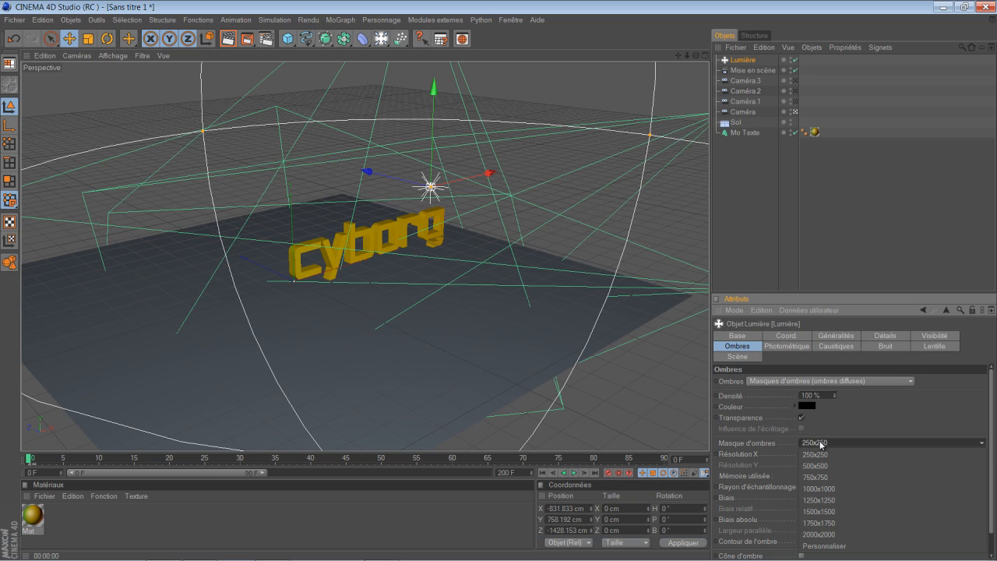
left_click(840, 479)
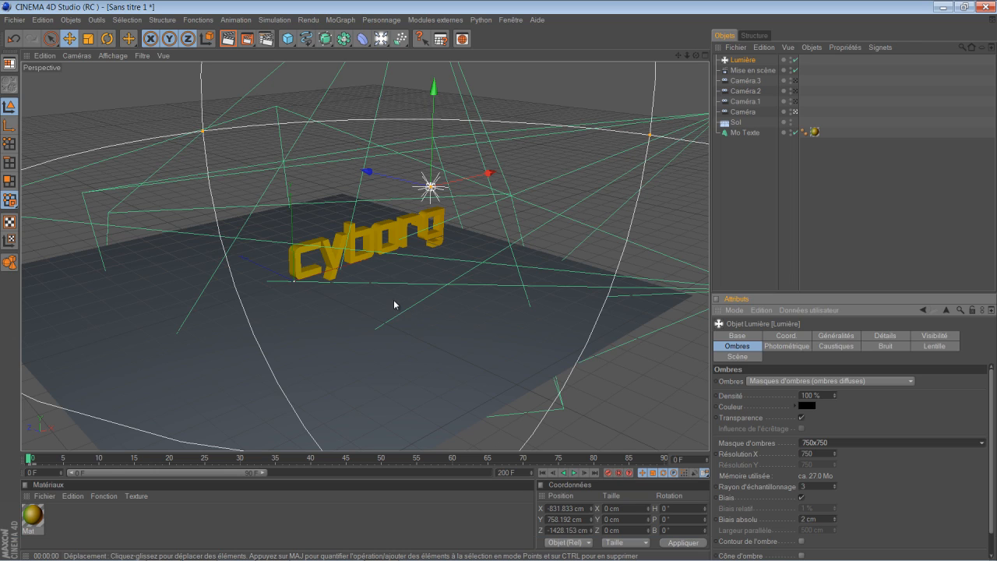
left_click(543, 473)
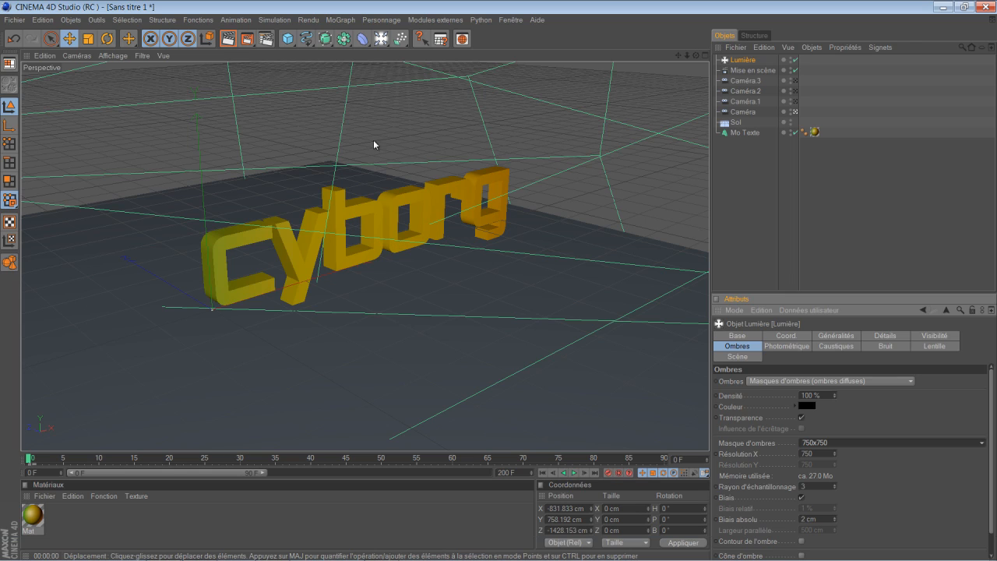
Step: Add a Transform object from the external Python modules to the scene
left_click(450, 22)
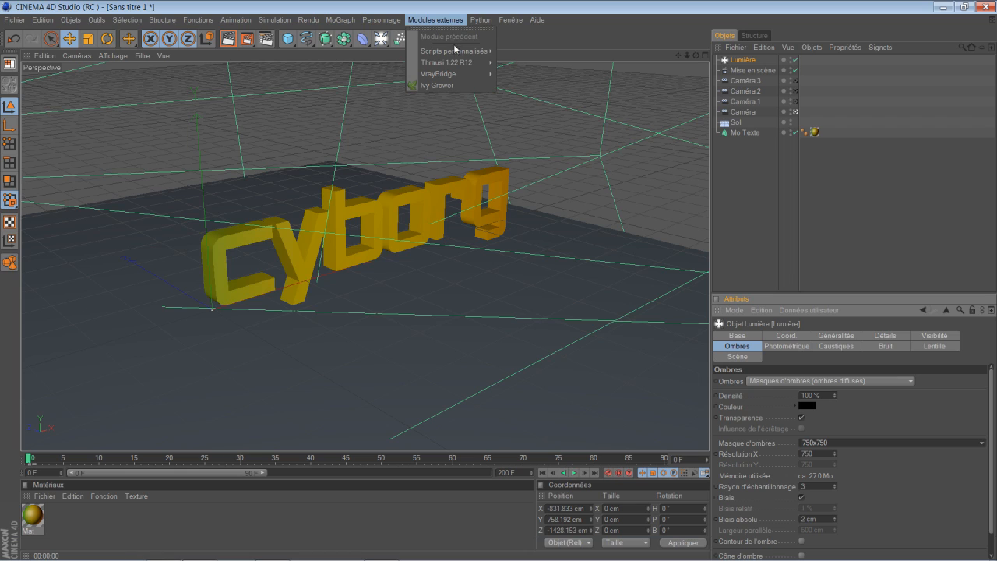
mouse_move(455, 67)
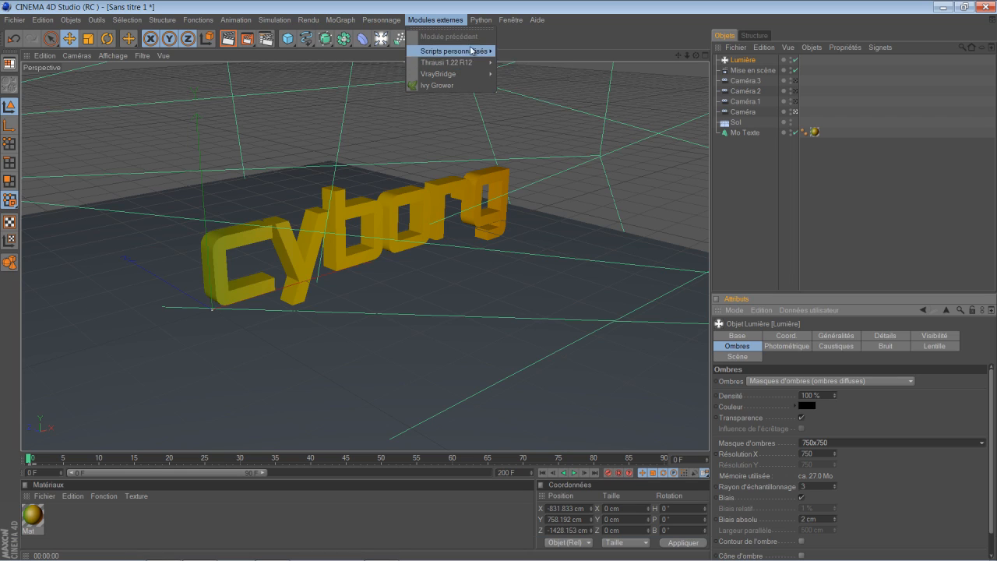
mouse_move(481, 19)
mouse_move(495, 37)
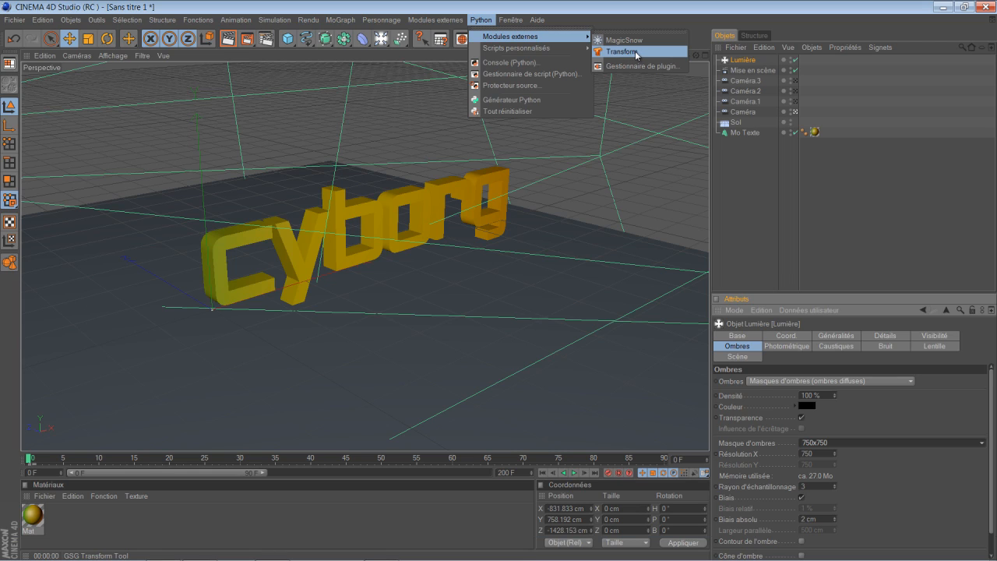
left_click(623, 52)
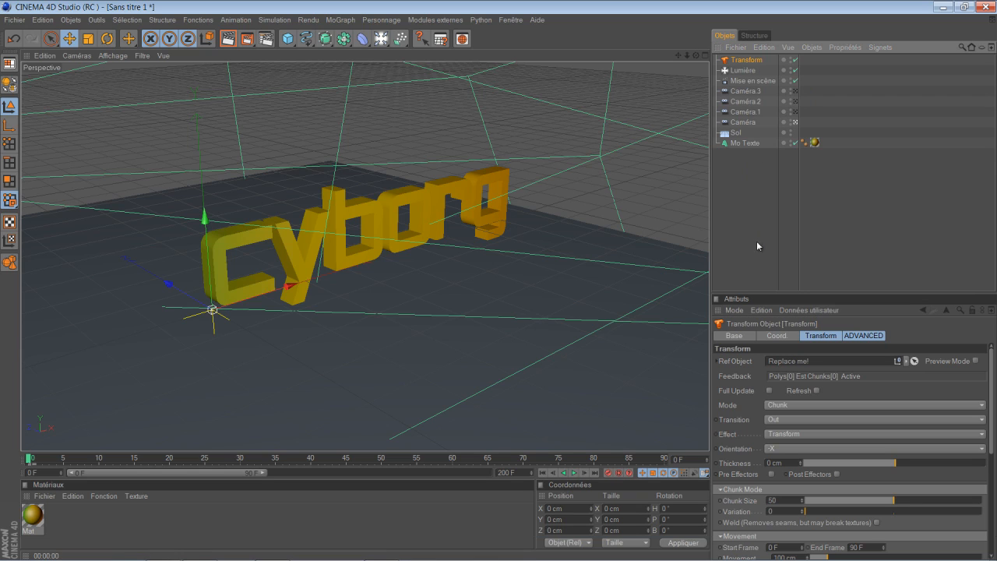
Step: Assign Mo Texte as the Transform's reference object and refresh the effect
left_click_drag(748, 143, 810, 368)
left_click(813, 404)
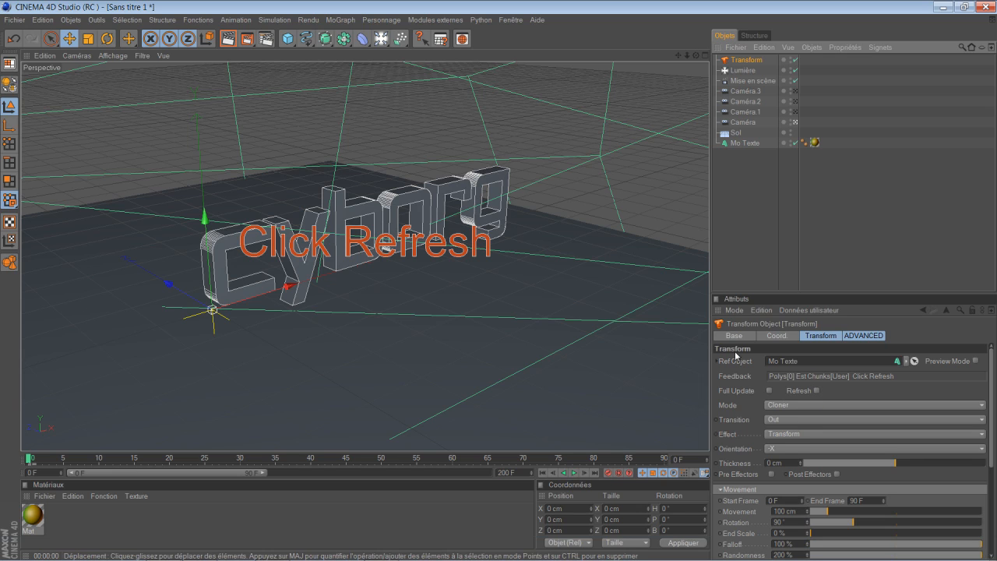
left_click(816, 391)
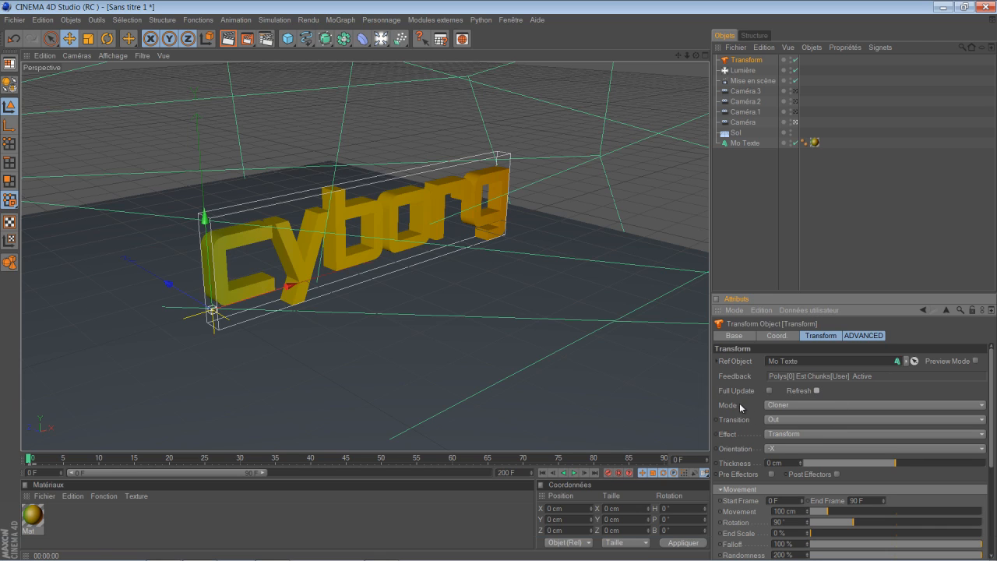
Step: Configure the Transform with Chunk mode, the In (Reverse) transition and the Sneeze effect
left_click(793, 406)
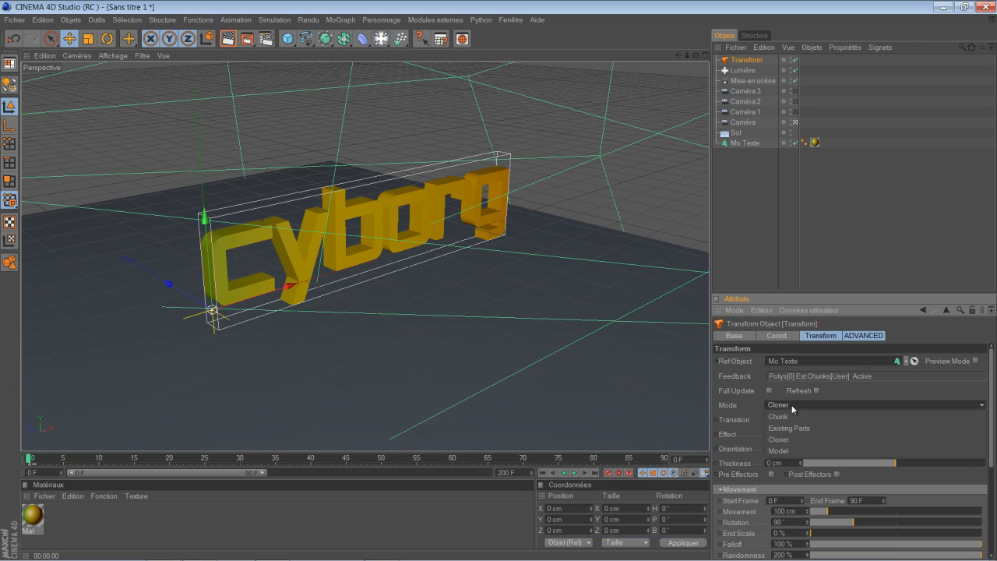
left_click(795, 417)
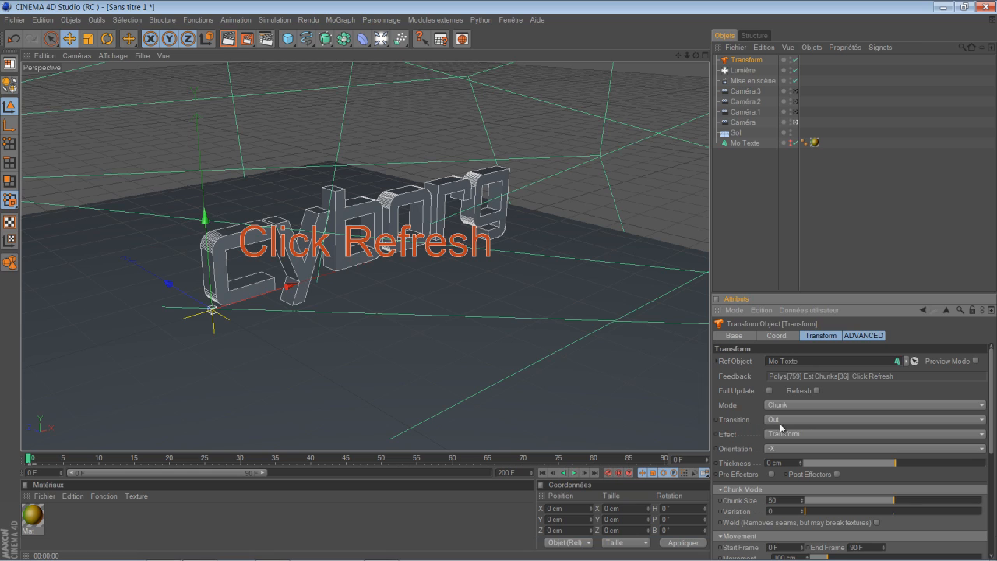
left_click(794, 418)
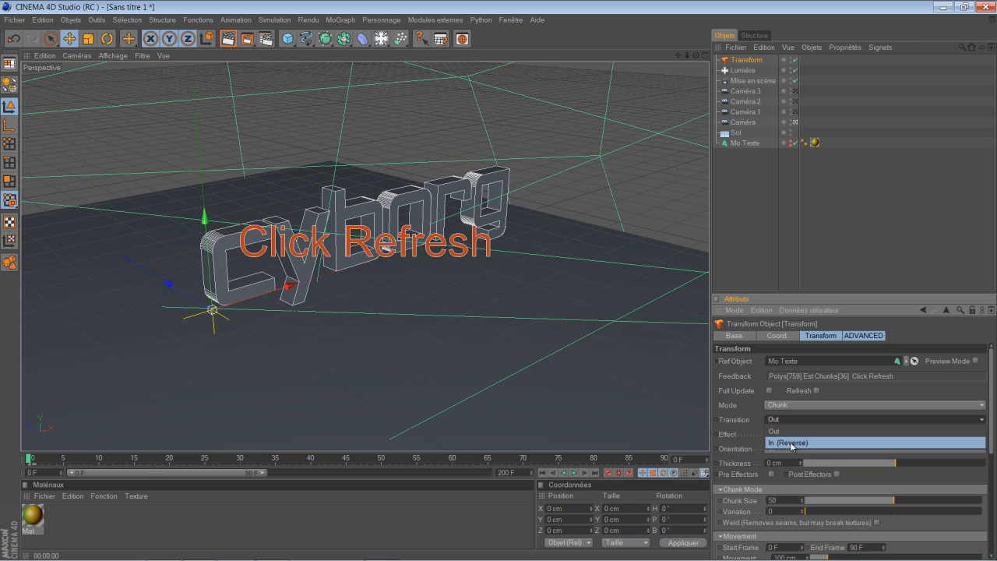
left_click(791, 442)
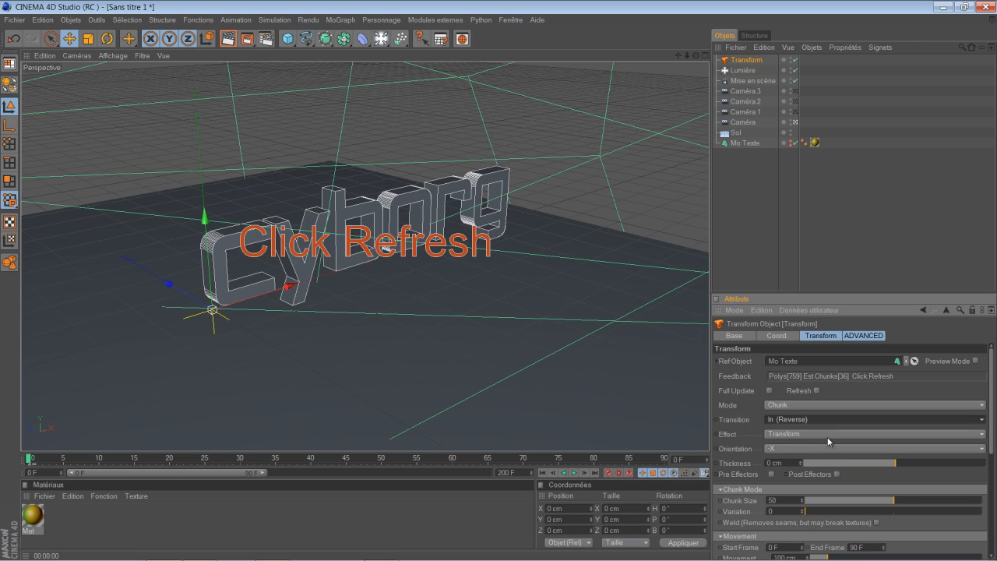
left_click(801, 435)
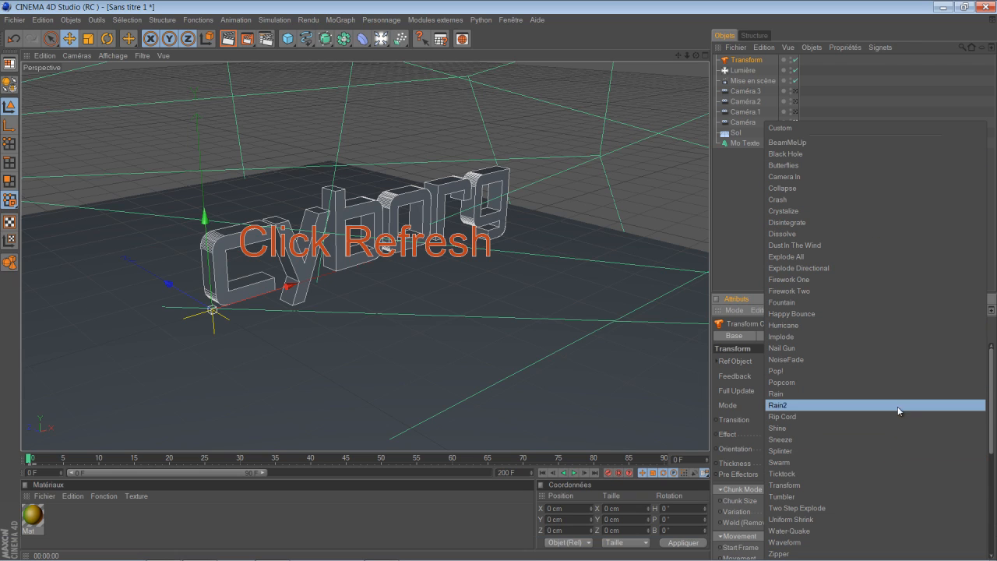
left_click(839, 441)
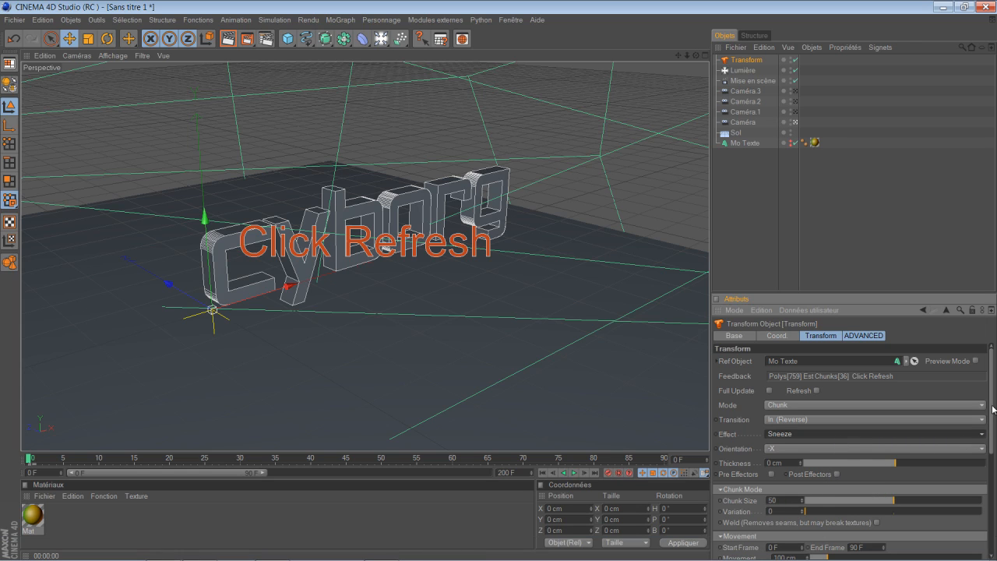
Step: Reduce the Transform's chunk size to 13
scroll(970, 433, "down", 3)
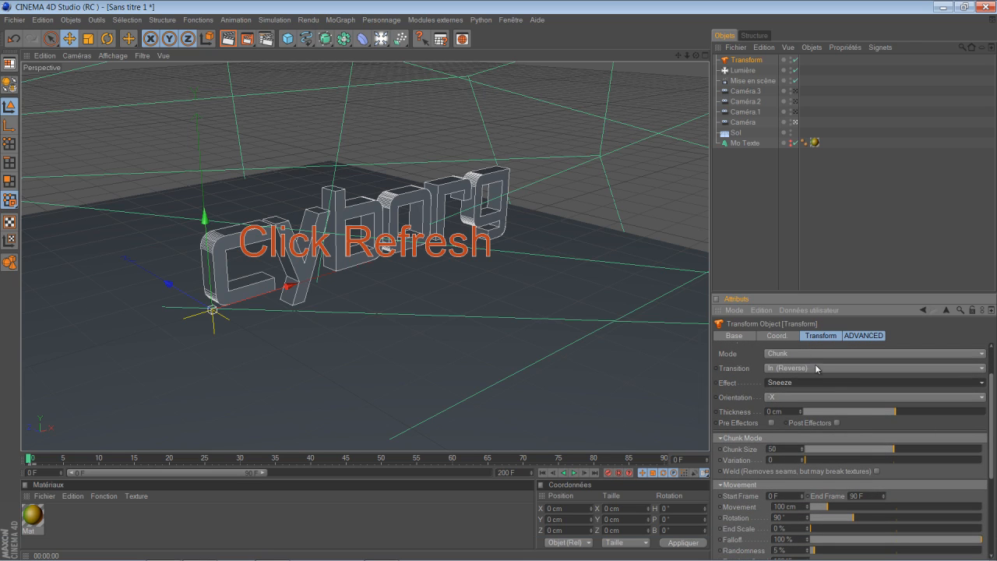
left_click(833, 449)
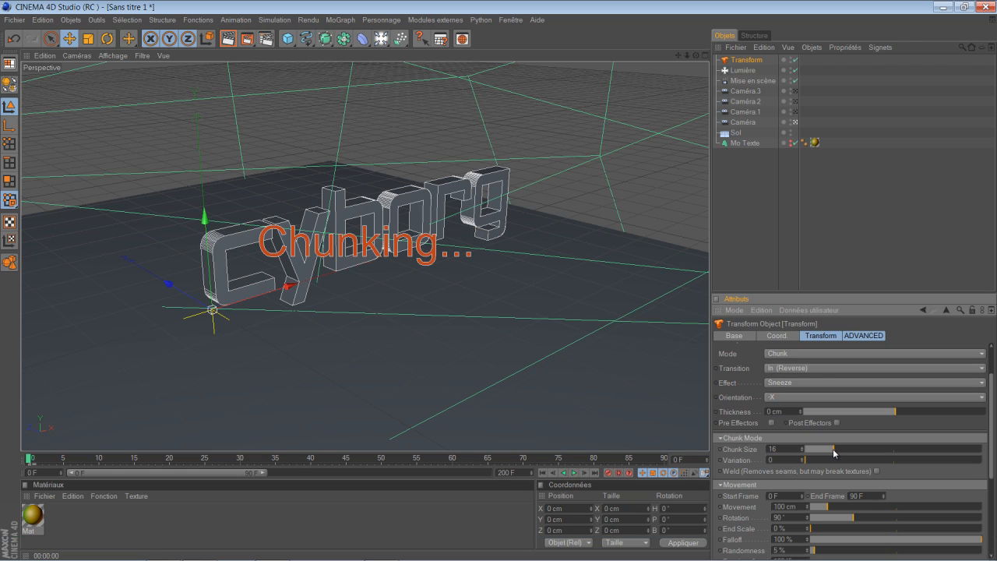
left_click_drag(832, 448, 828, 452)
Step: Set the Transform's movement end frame to 120 and refresh the effect
left_click_drag(221, 475, 501, 477)
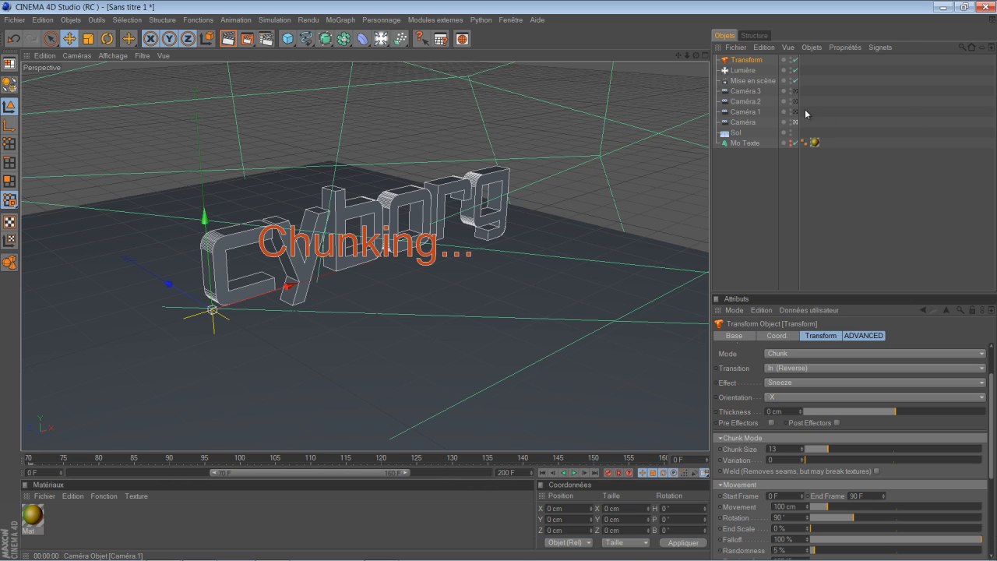
left_click(747, 91)
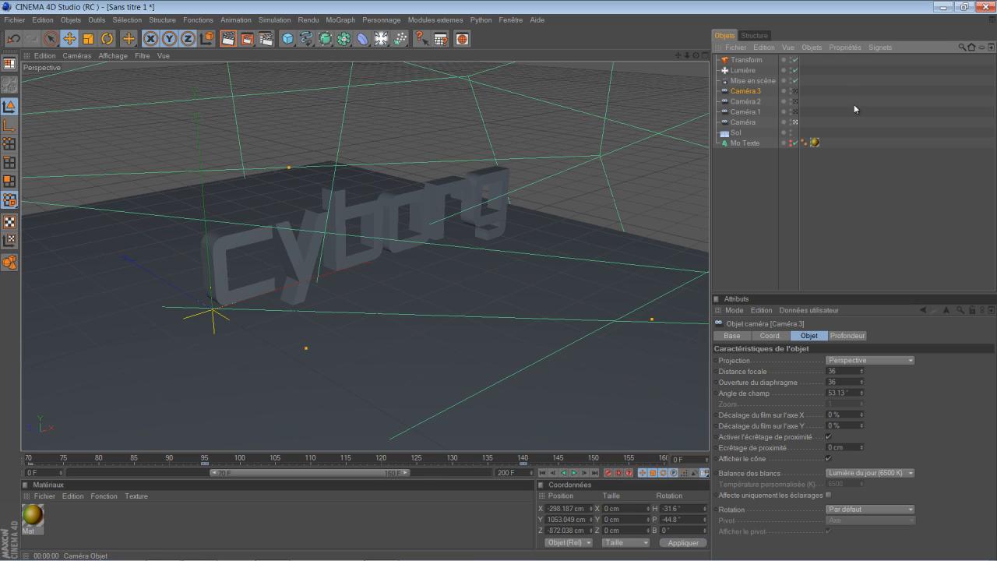
left_click(747, 60)
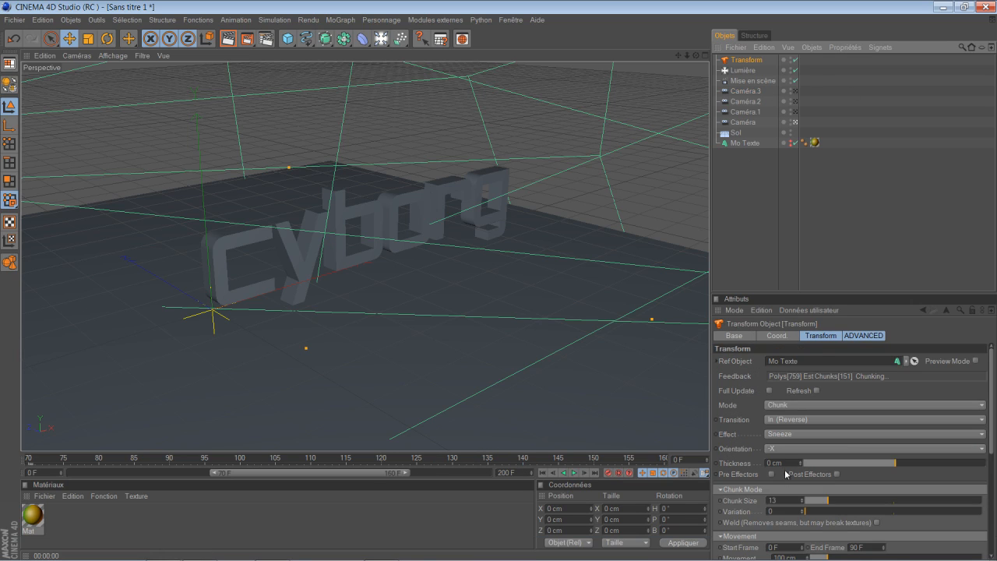
scroll(919, 444, "down", 3)
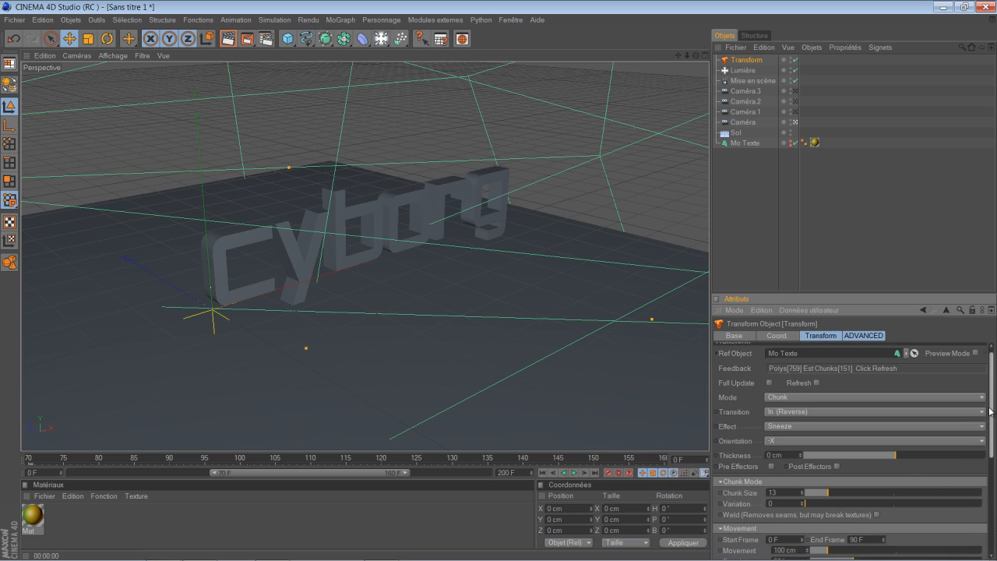
left_click_drag(866, 492, 832, 492)
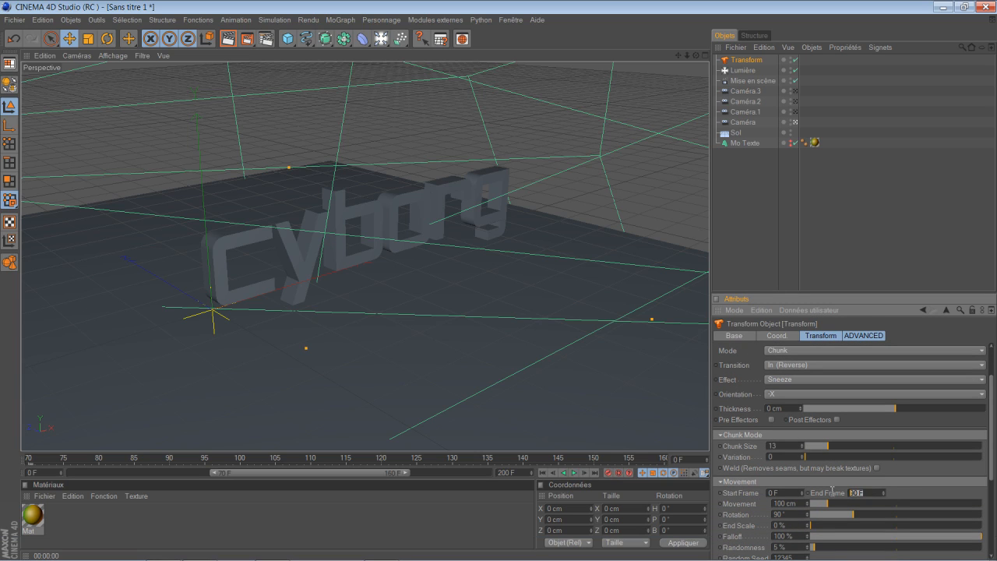
type("120")
key("Return")
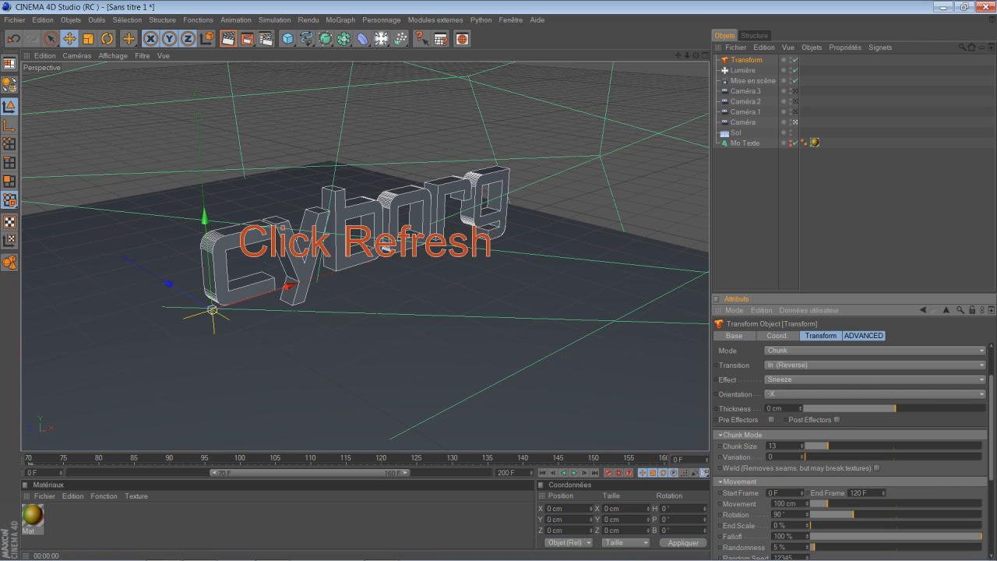
scroll(991, 391, "up", 2)
left_click(816, 390)
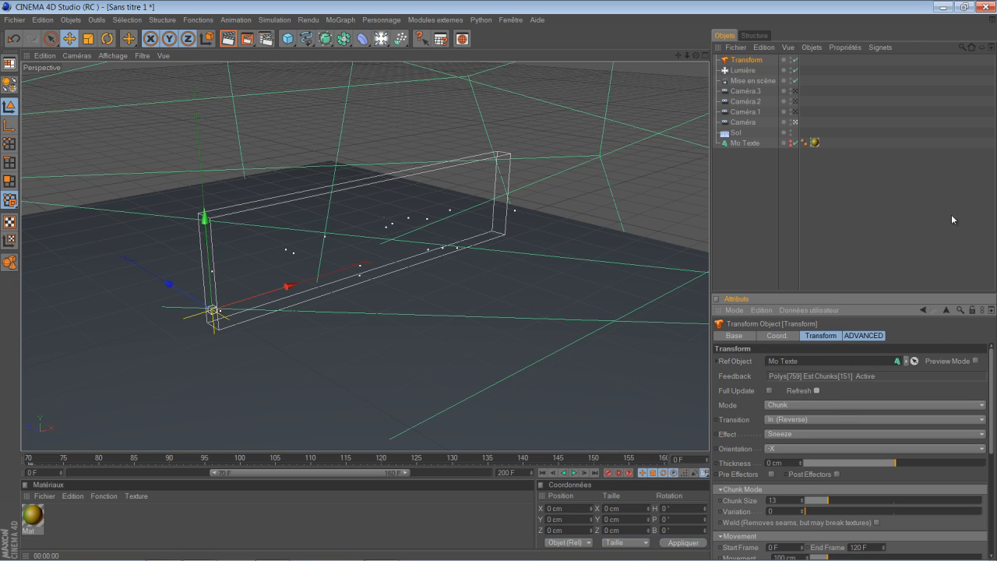
Step: Test-render the viewport at frames 0 and 44, and play the chunk animation from the first frame
left_click(230, 39)
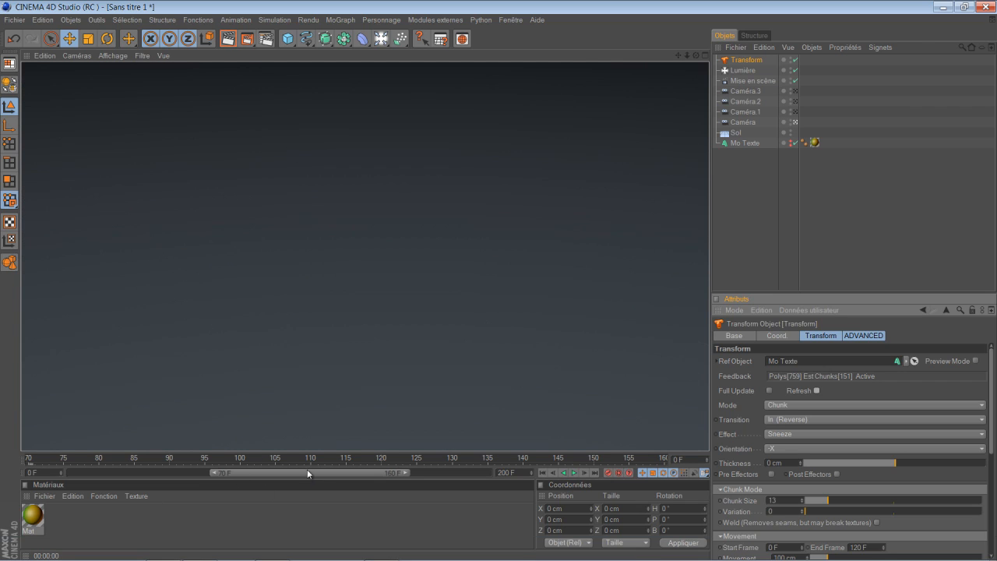
left_click_drag(307, 470, 82, 468)
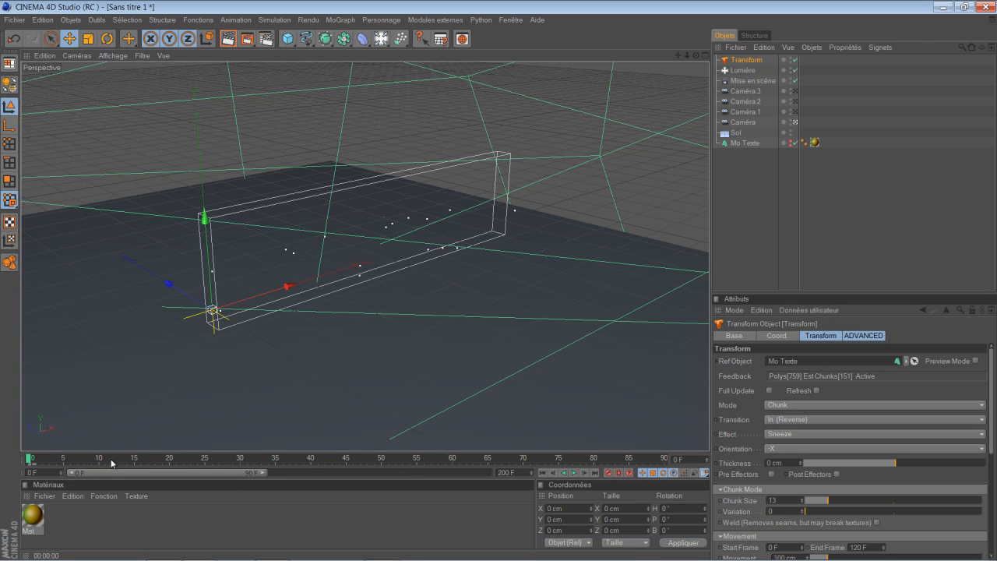
left_click(343, 461)
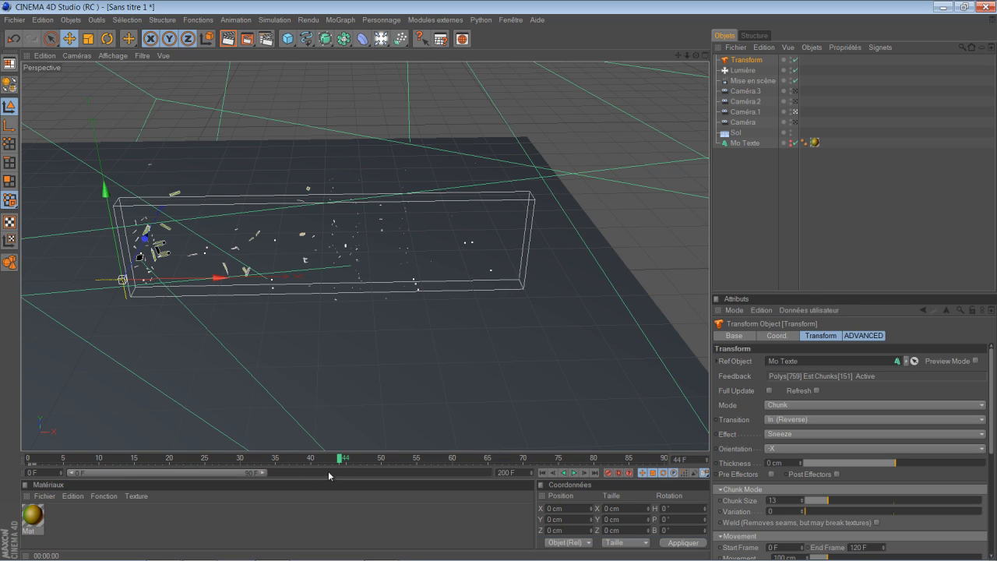
left_click(227, 38)
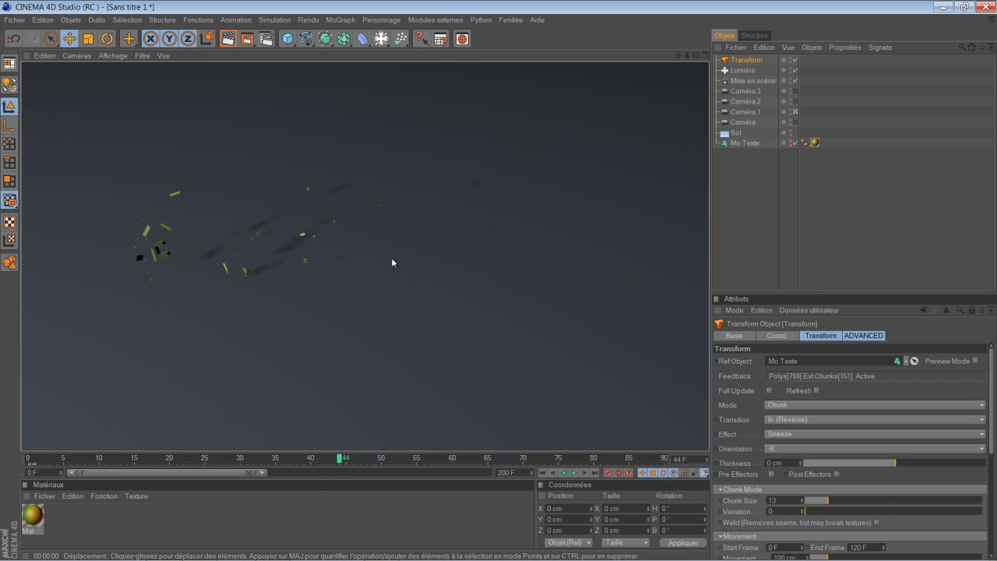
left_click(542, 473)
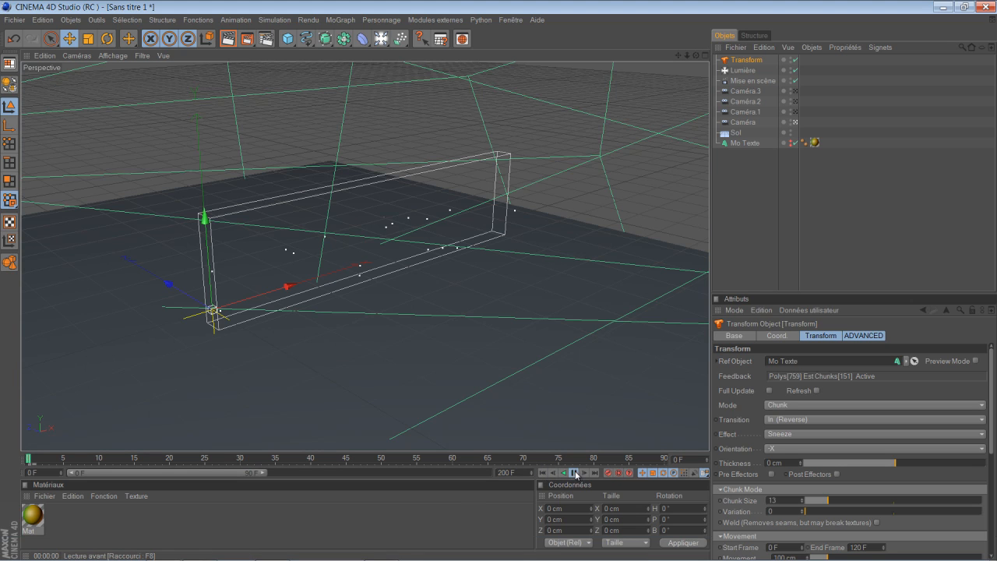
left_click(575, 473)
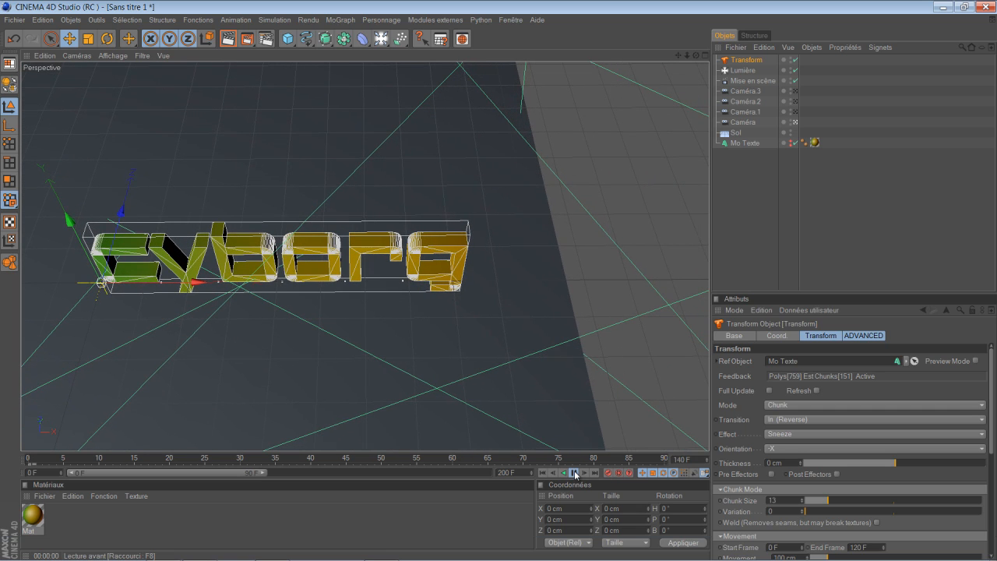
left_click(575, 473)
Step: Shorten the project's timeline to 135 frames and return to the first frame
left_click(527, 472)
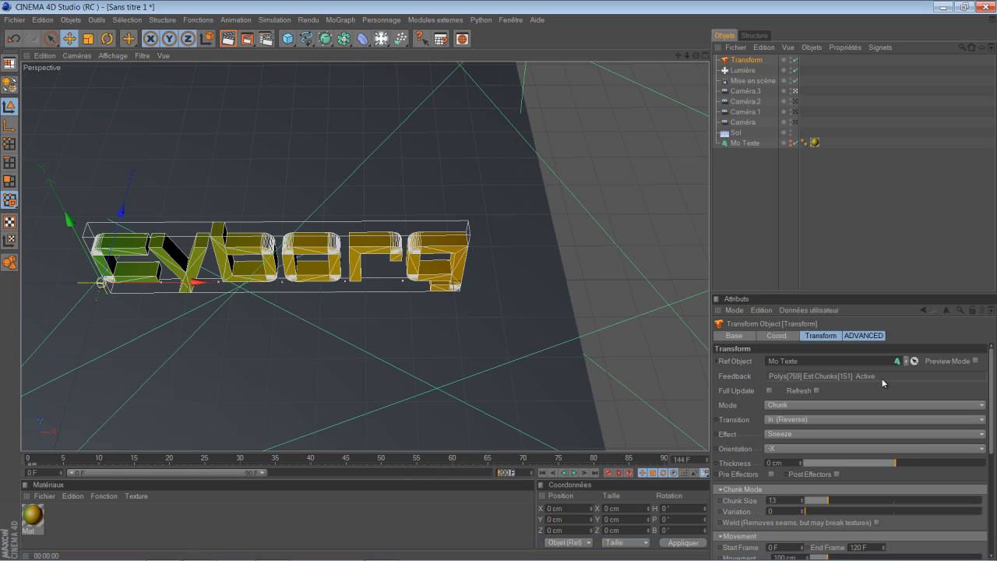
type("135")
key("Return")
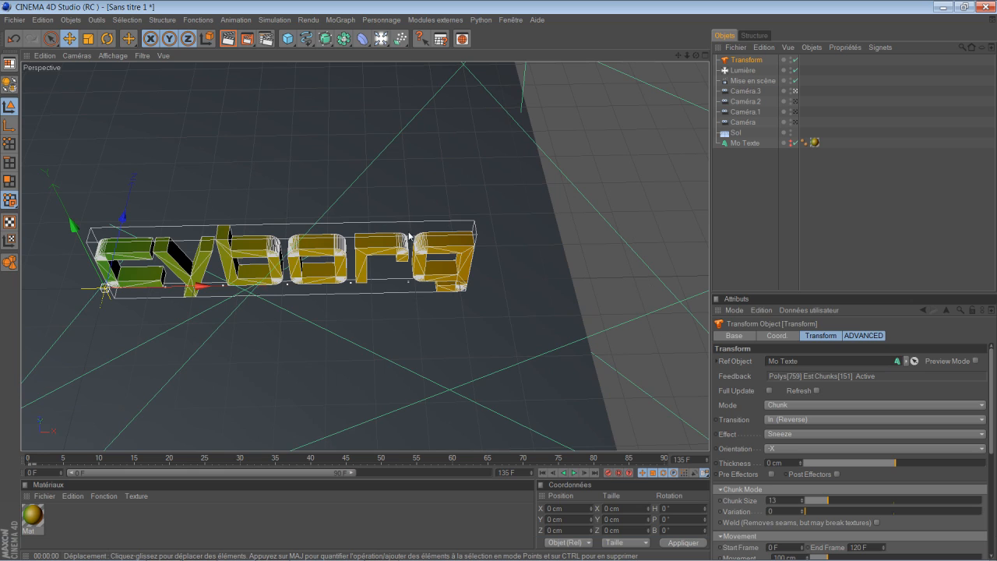
left_click(543, 472)
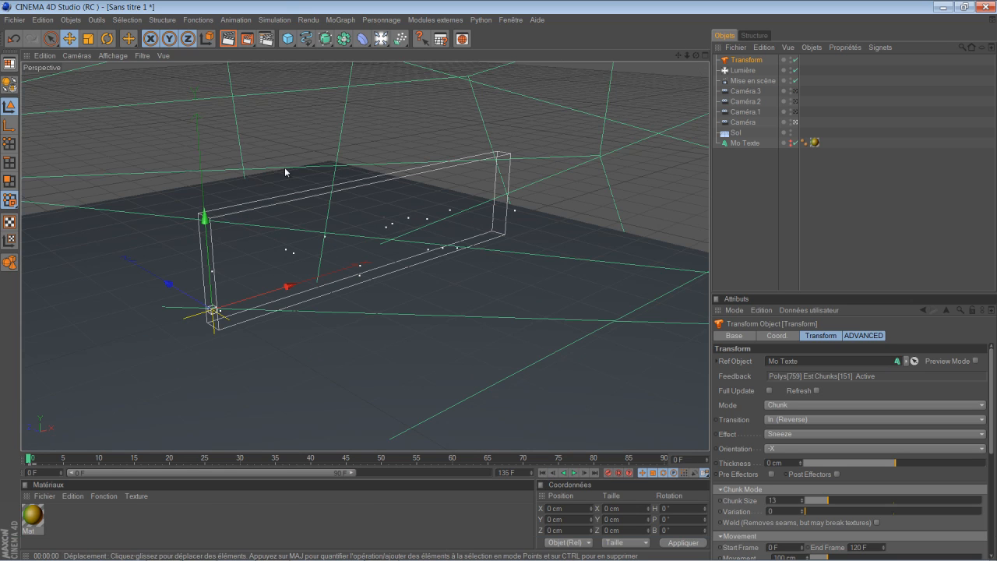
Step: Set the render output to Film QuickTime, saved on the desktop as "Intro youtube cyborg"
left_click(265, 39)
left_click(116, 56)
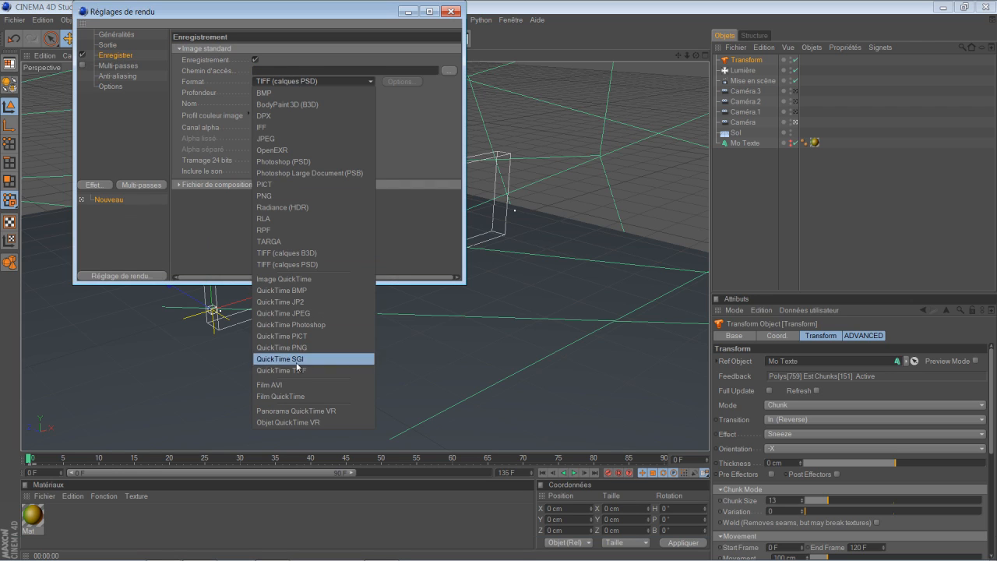
left_click(283, 395)
left_click(334, 71)
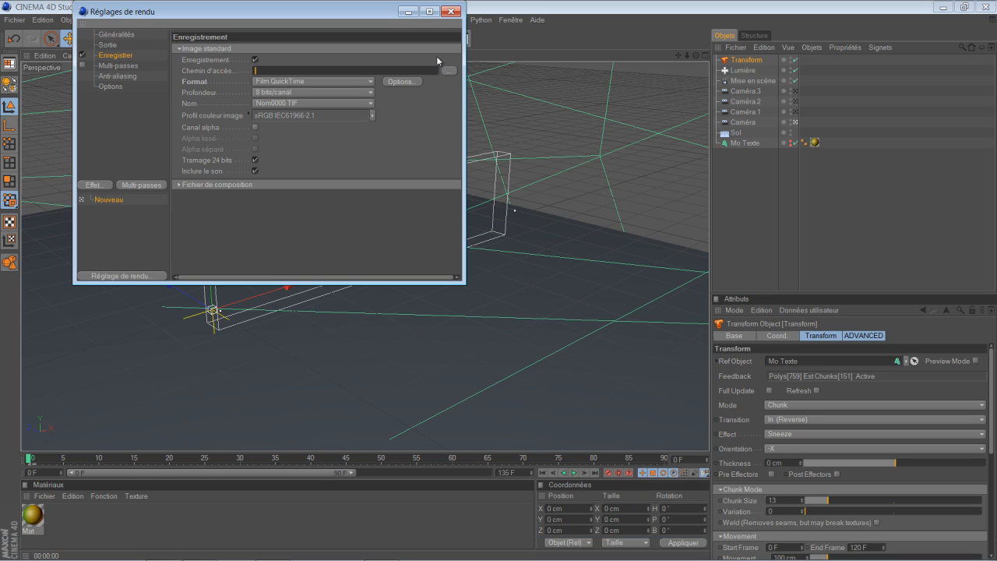
type("Intro youtube cybord")
left_click(450, 70)
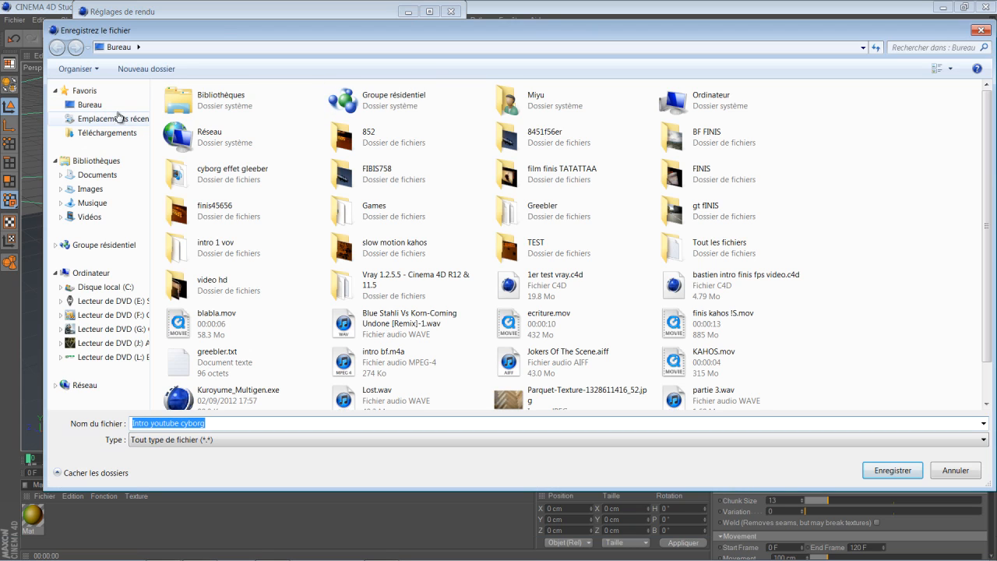
left_click(87, 105)
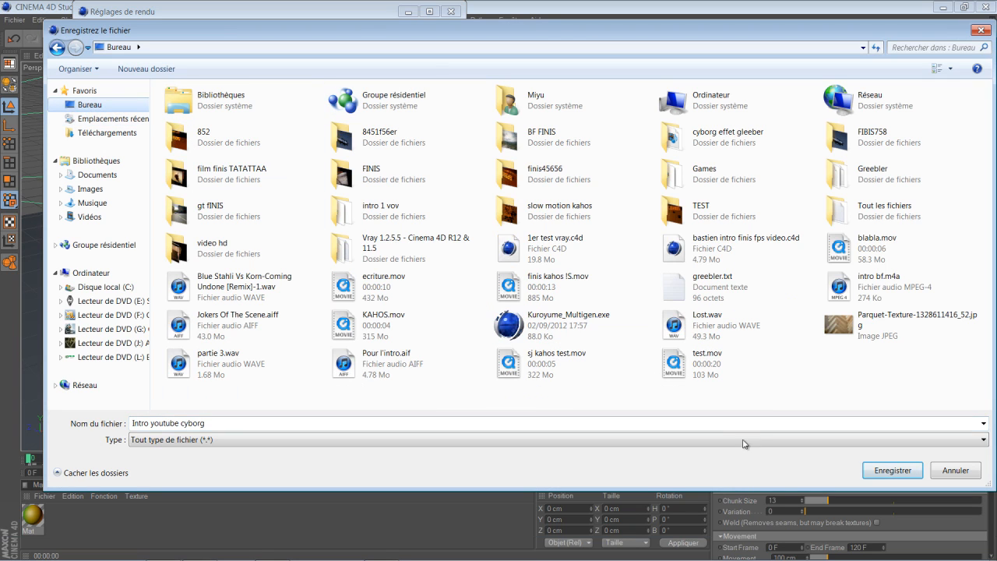
left_click(892, 472)
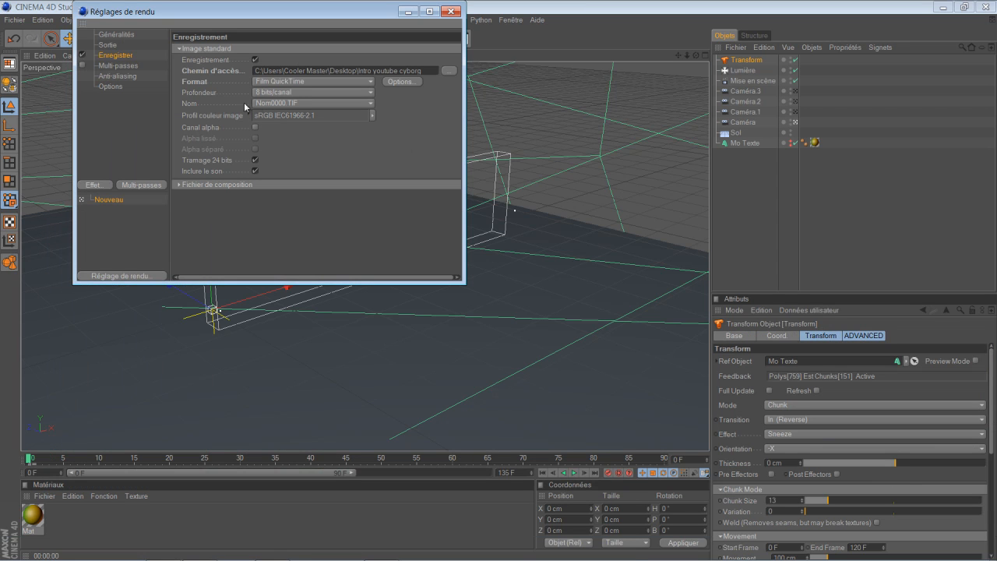
Step: Review the render output, frame range, anti-aliasing, options and available effects, keeping Image courante and Géométrie
left_click(108, 45)
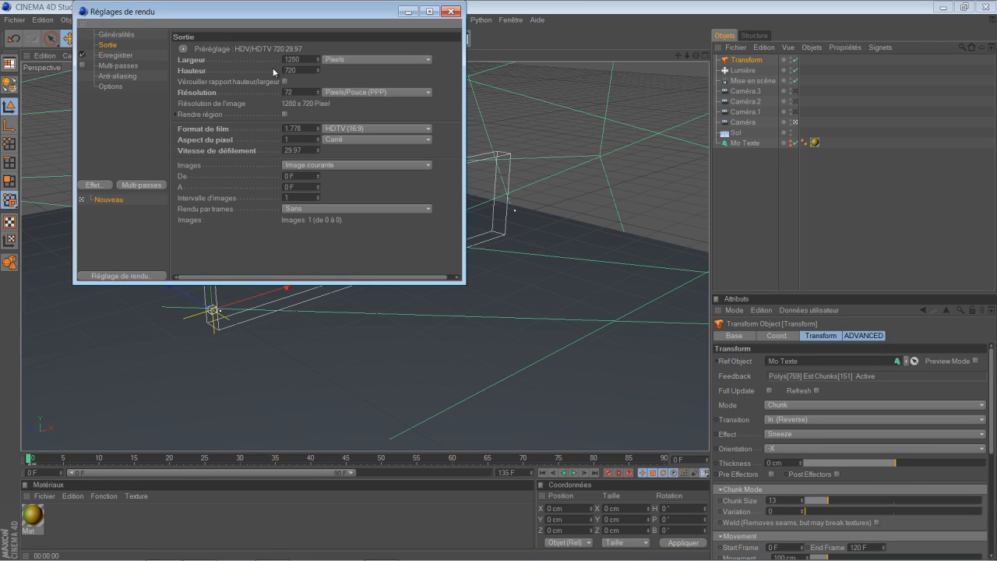
left_click(333, 164)
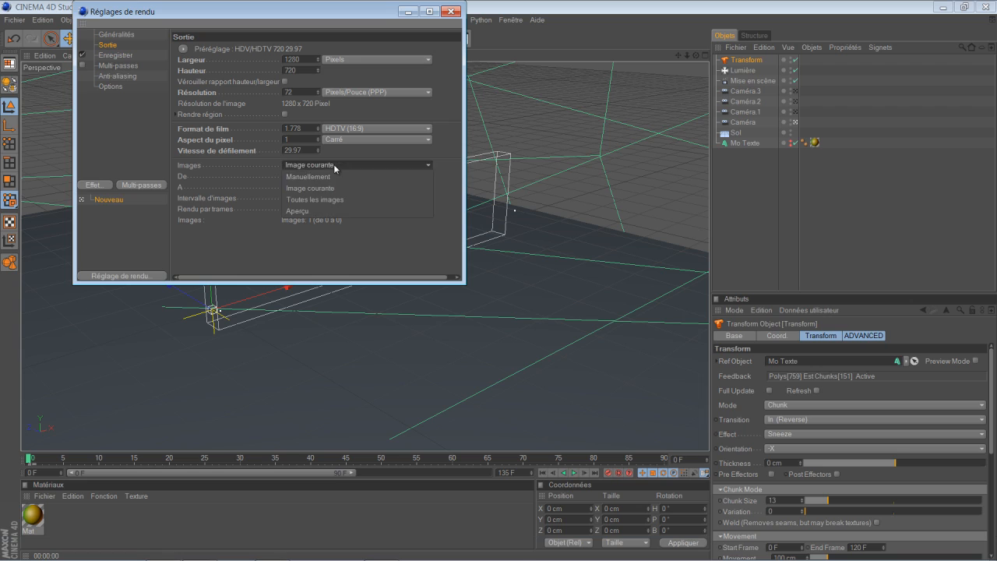
left_click(339, 190)
left_click(117, 75)
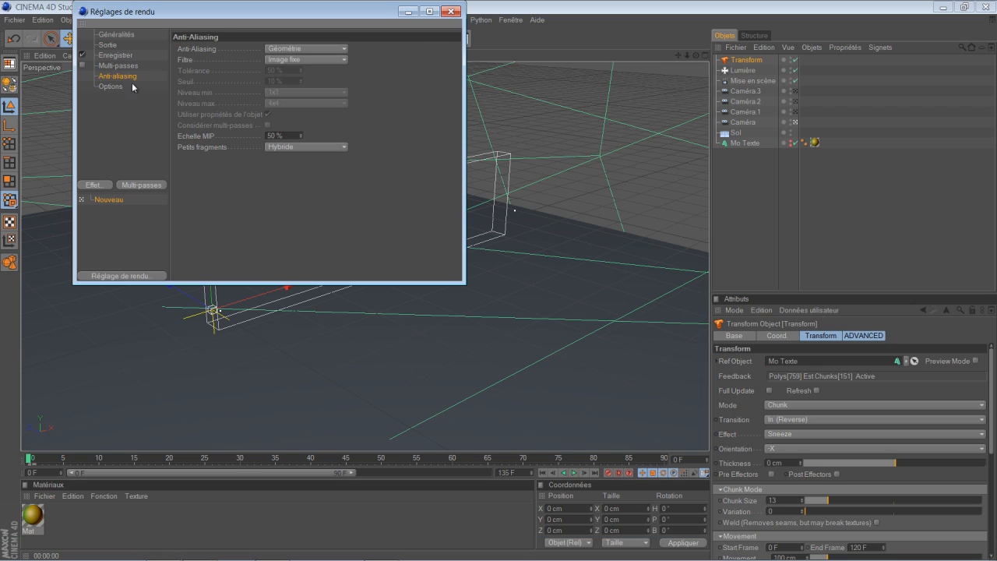
left_click(314, 49)
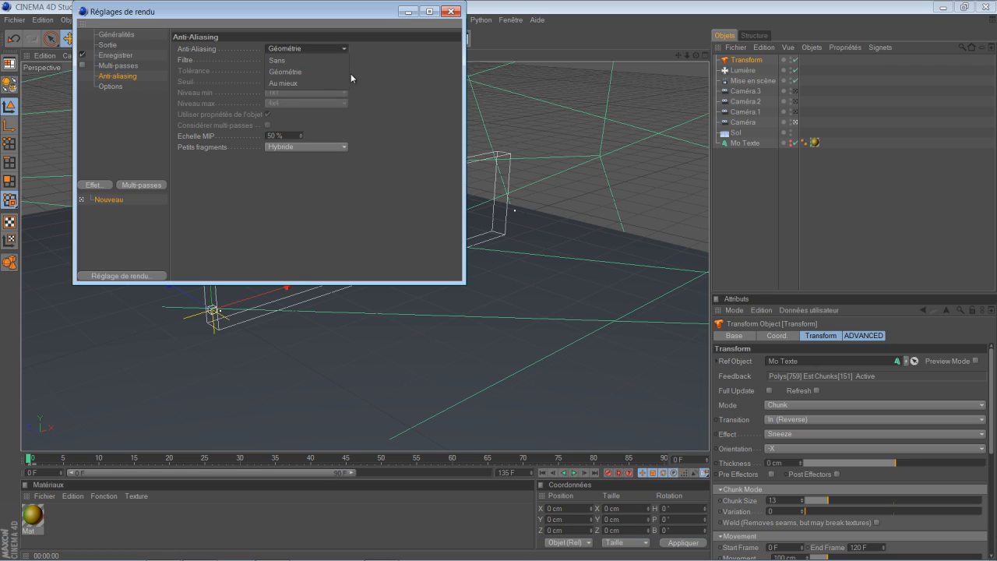
left_click(344, 72)
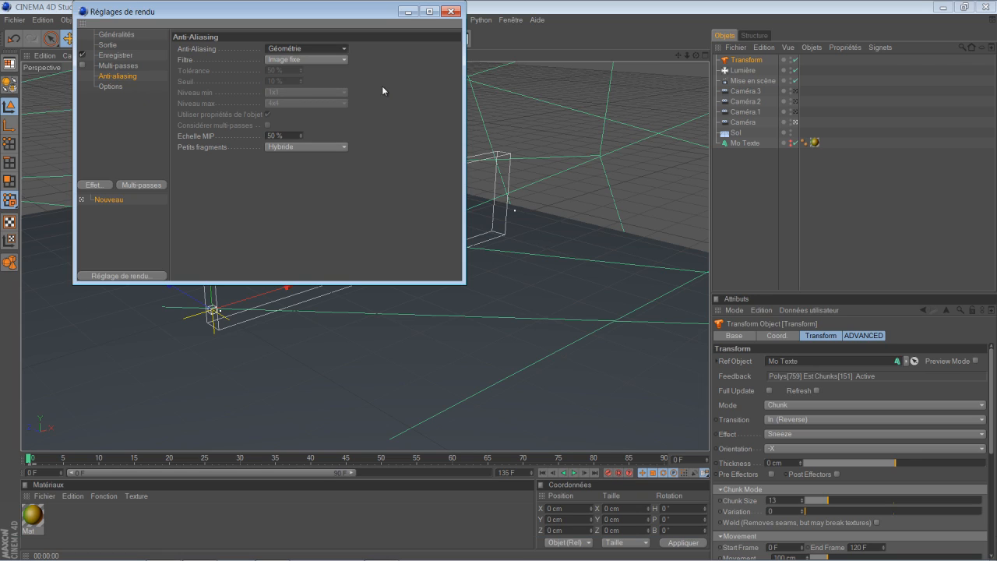
left_click(114, 86)
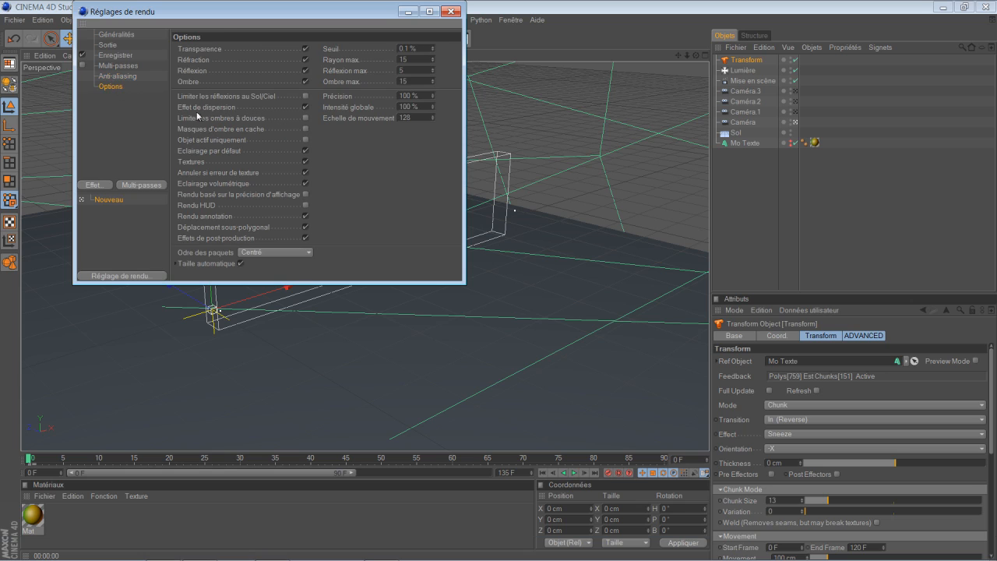
left_click(104, 187)
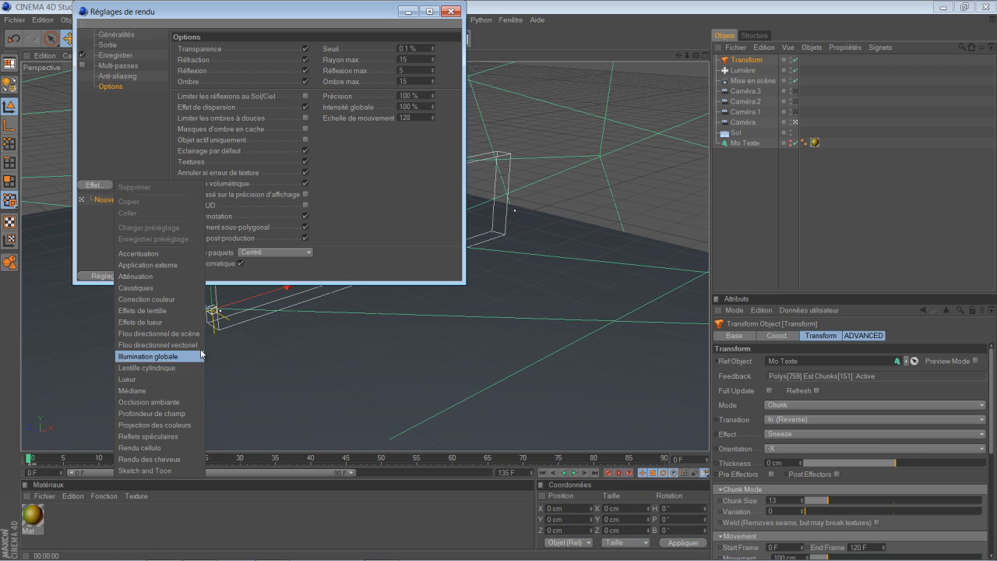
left_click(457, 11)
left_click(455, 12)
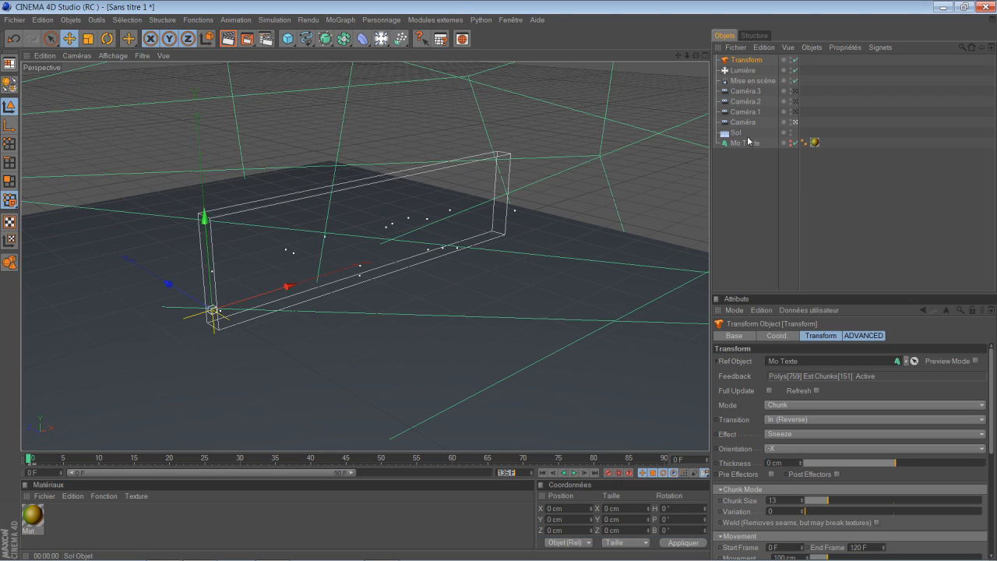
Step: Enable colour temperature on the Lumière object and set it to about 7915 for a pale blue light
left_click(742, 70)
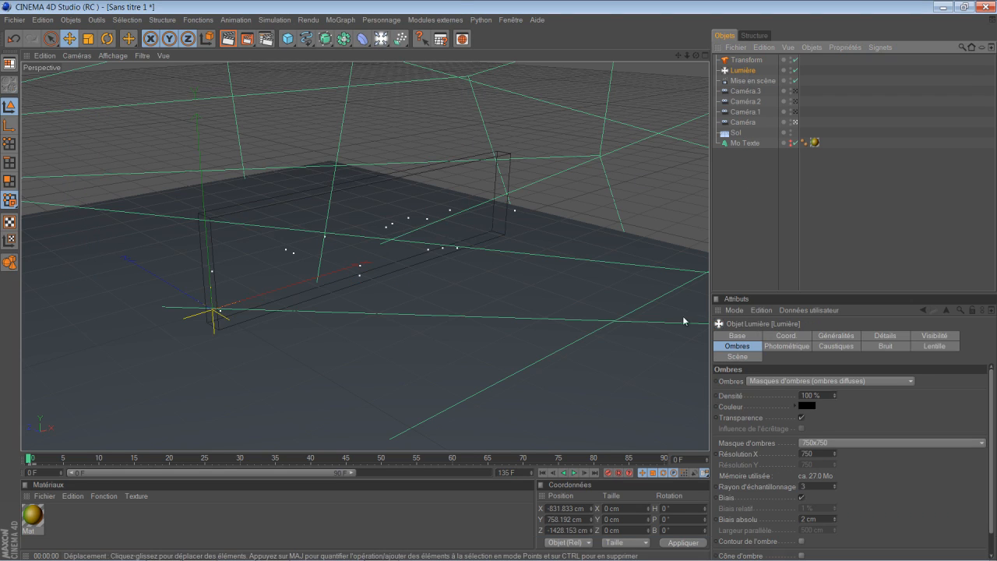
left_click(831, 338)
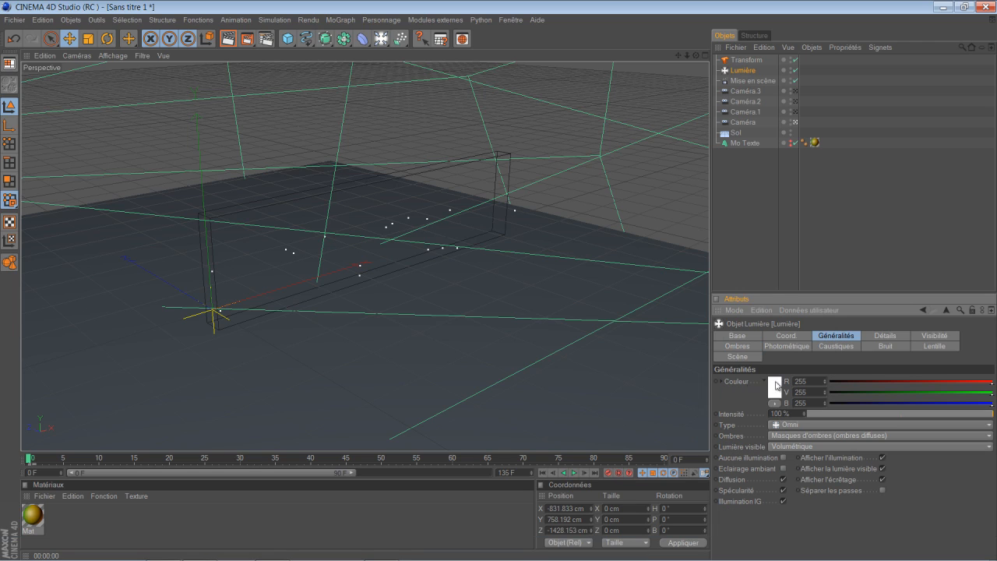
left_click(720, 380)
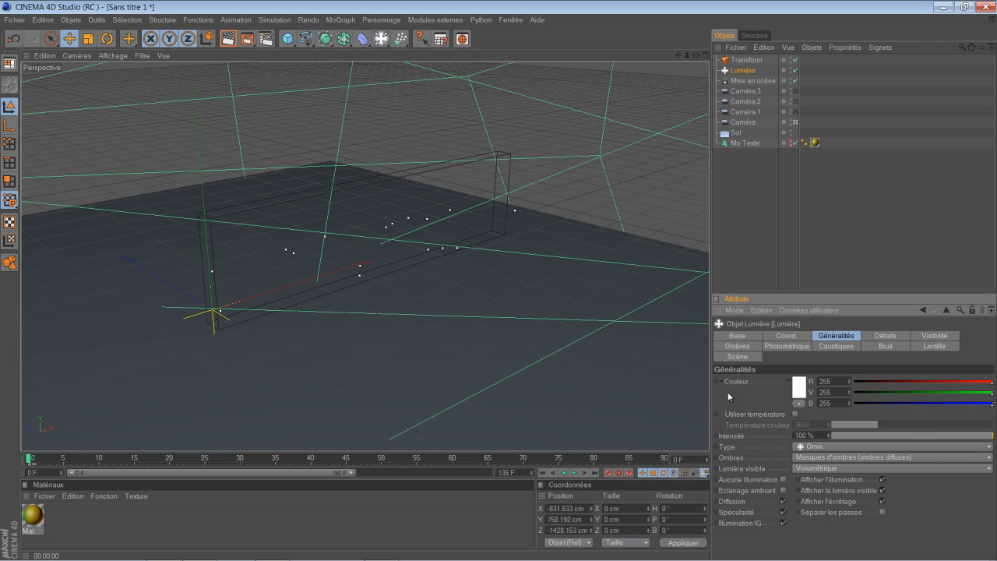
left_click(795, 414)
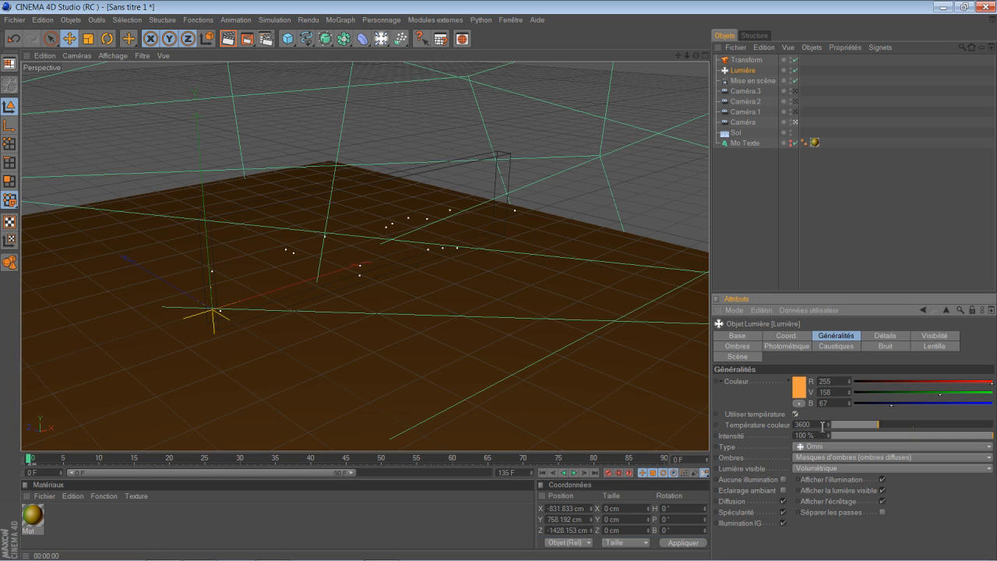
left_click_drag(839, 422, 830, 424)
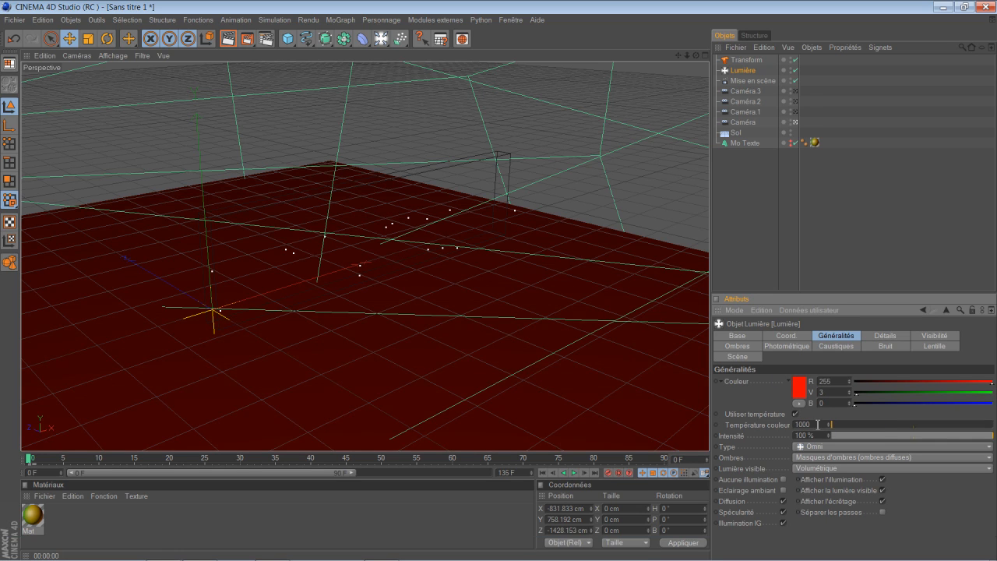
left_click(802, 424)
left_click_drag(830, 425, 840, 427)
left_click(849, 425)
left_click_drag(848, 426, 957, 428)
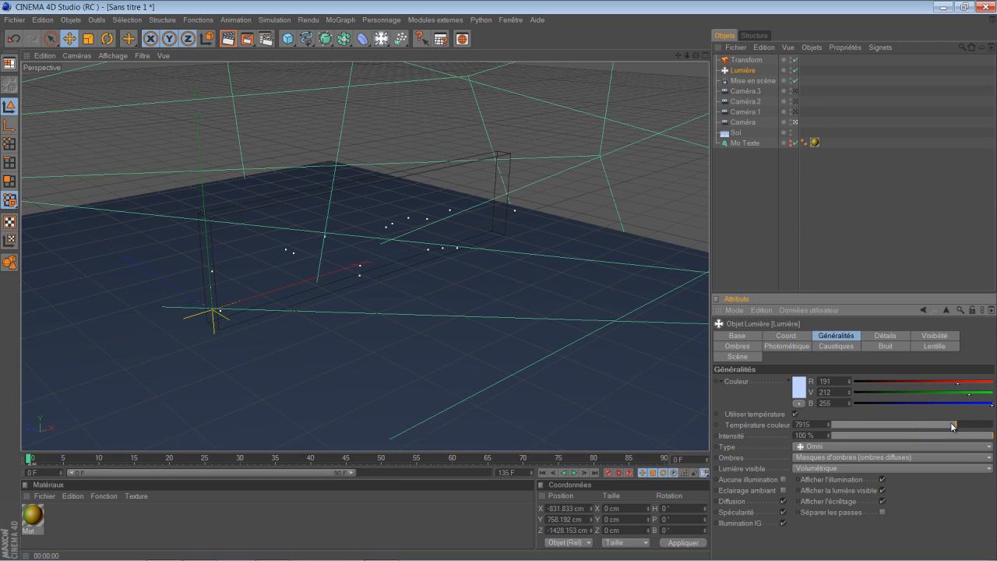
Step: Preview-render the view at frame 0 and at frame 52 to check the tinted light, and return to the animation's start
left_click(227, 42)
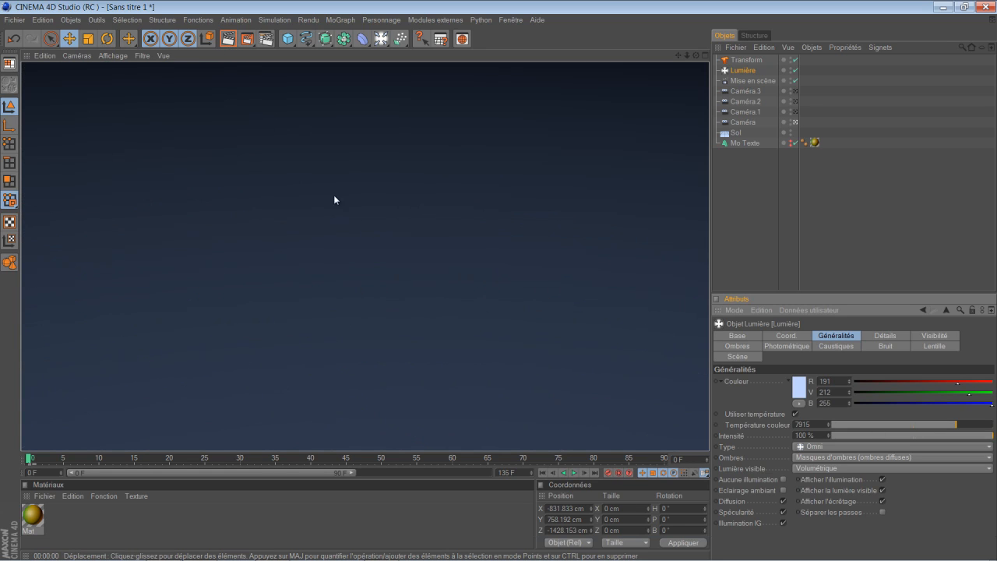
left_click(493, 328)
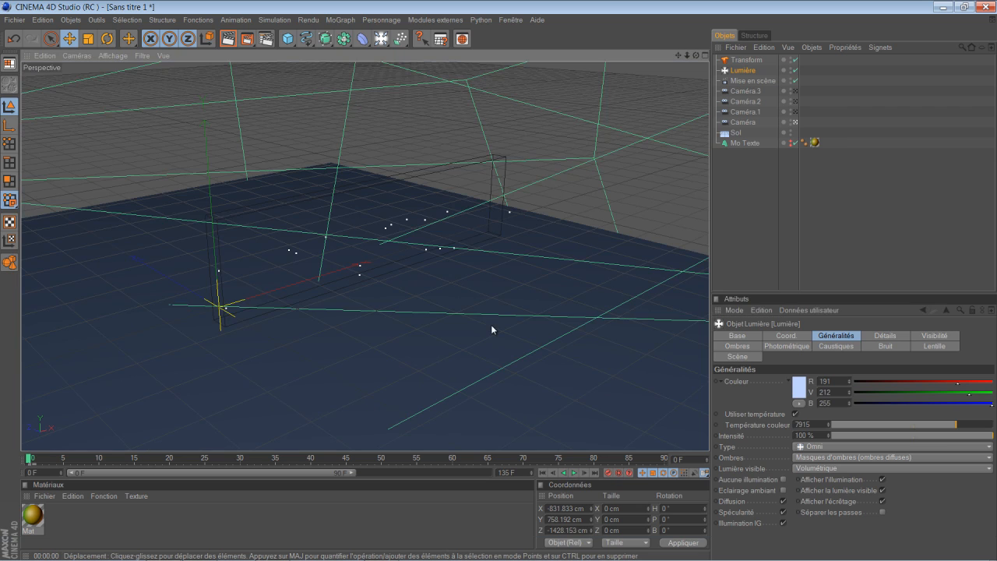
left_click(396, 458)
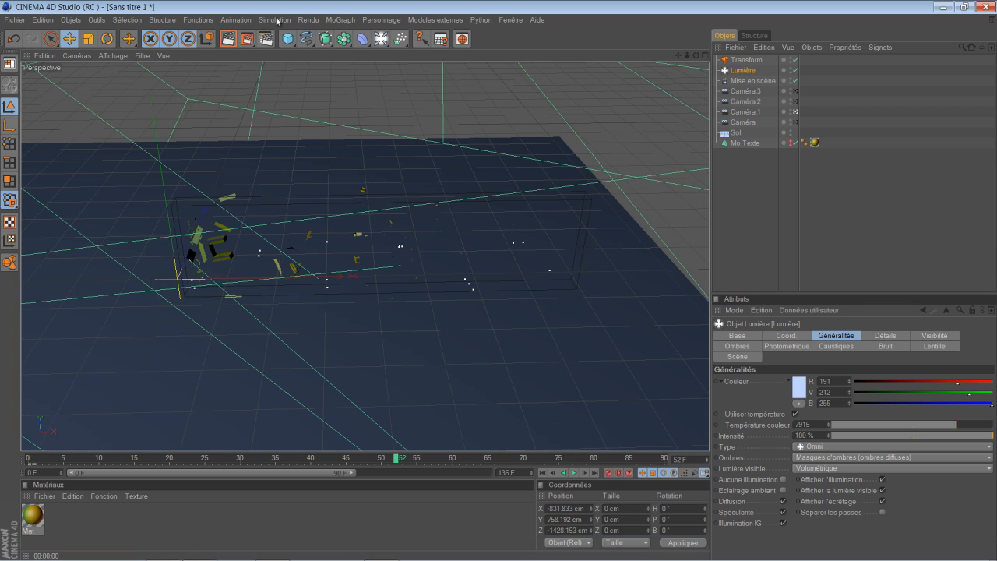
left_click(227, 39)
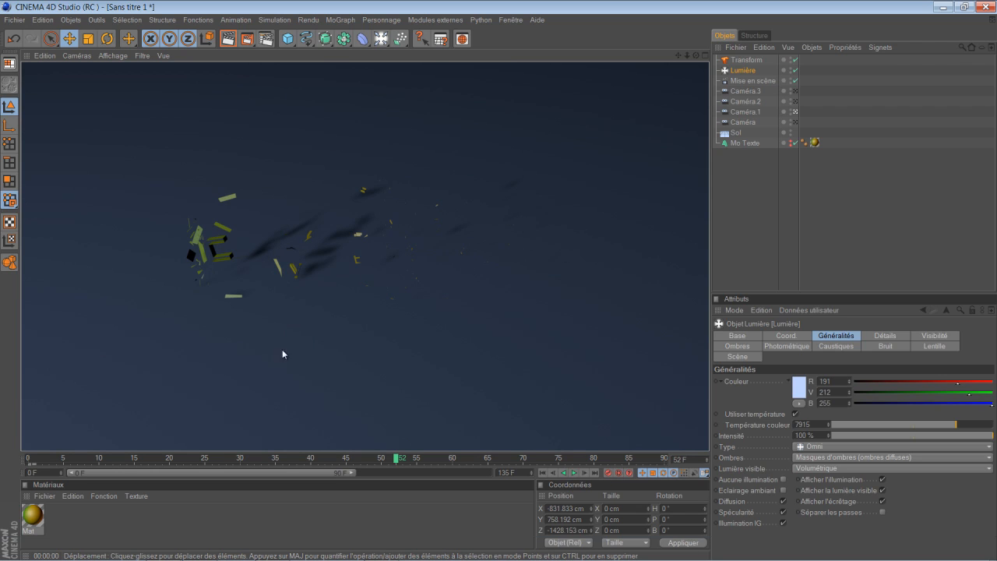
left_click(470, 377)
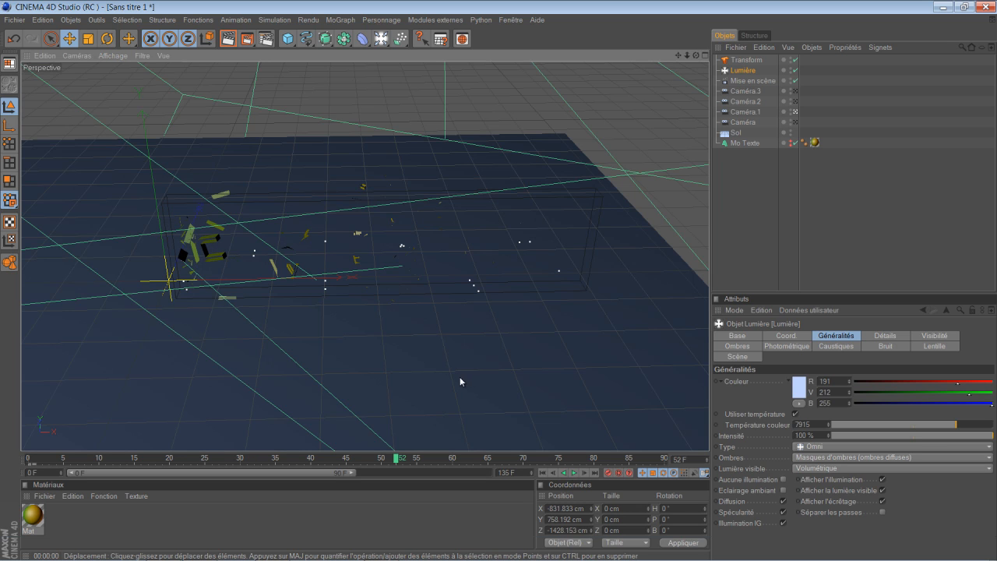
left_click(543, 473)
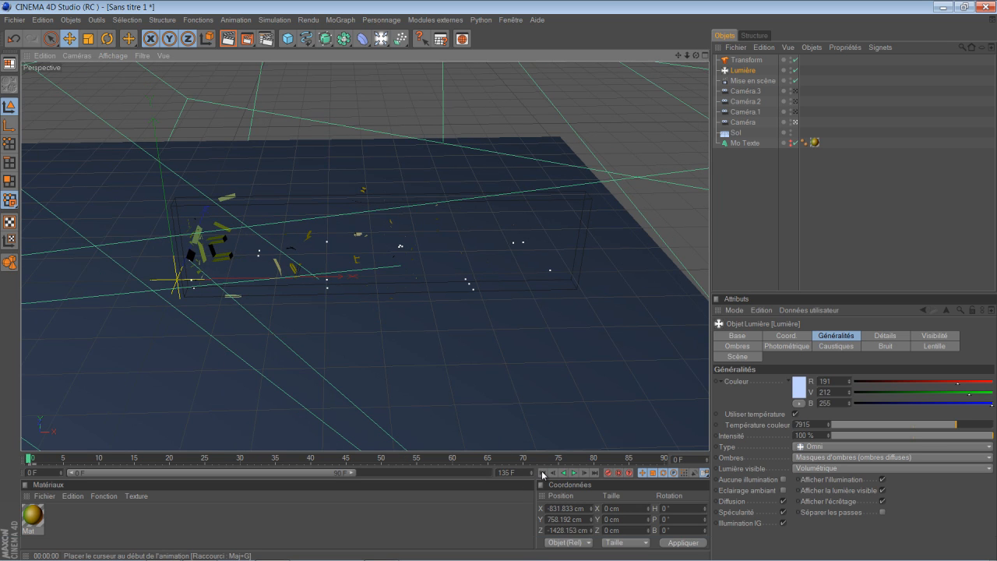